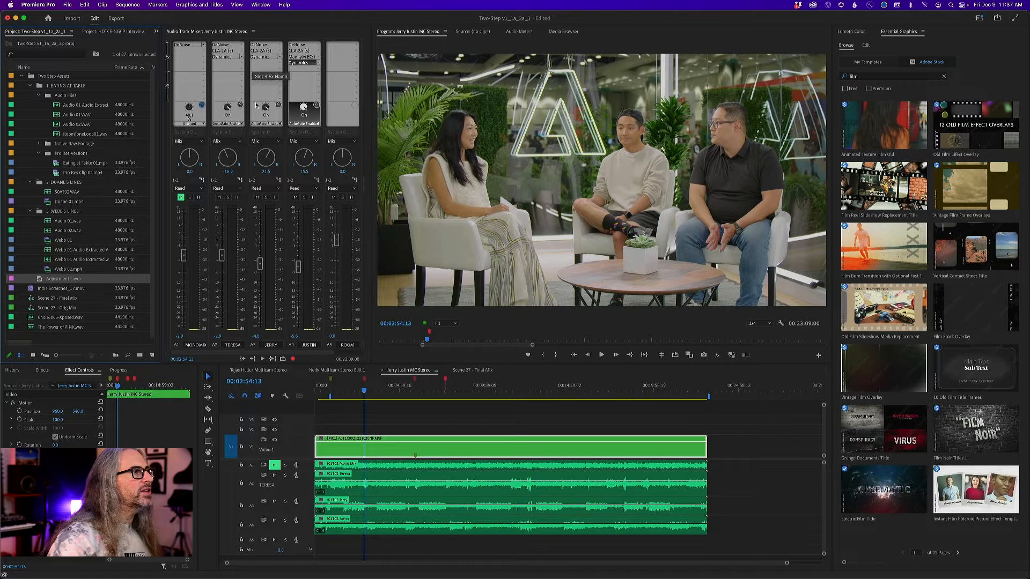
Step: Look over the track mixer's channels up to the Mix track and inspect the Dynamics AutoGate settings on track A2
left_click_drag(299, 353, 364, 361)
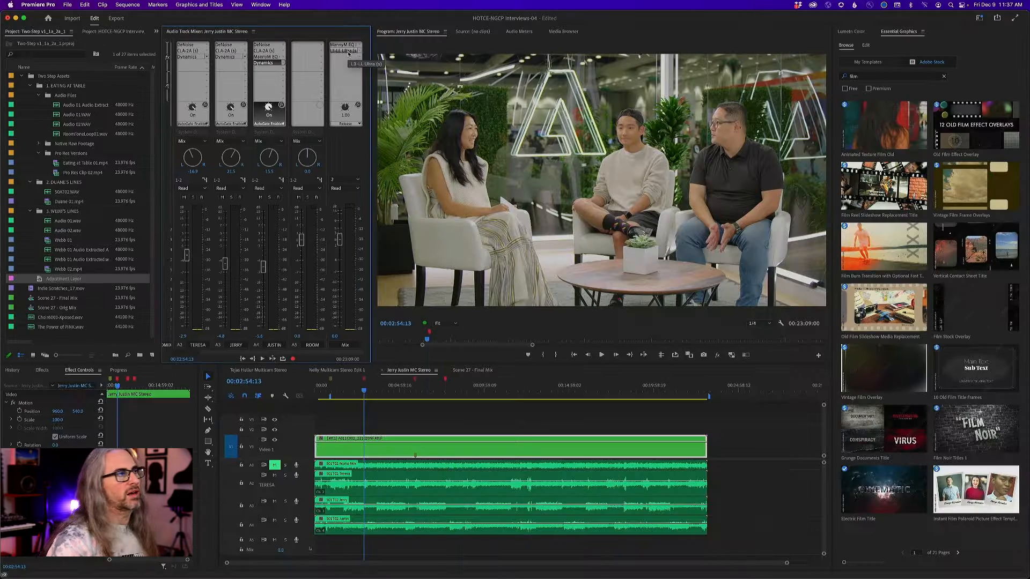
left_click_drag(309, 354, 252, 354)
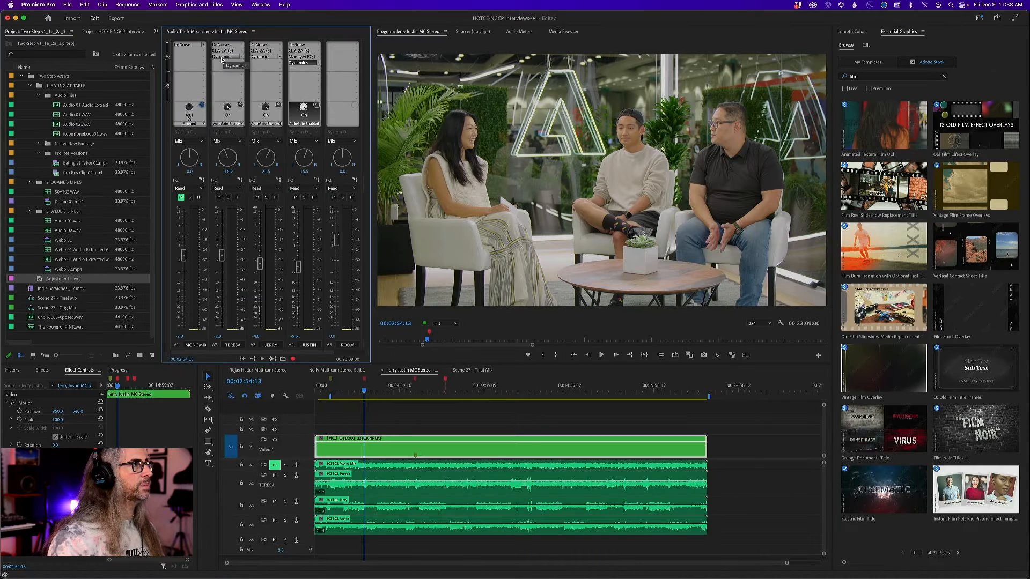
double_click(219, 57)
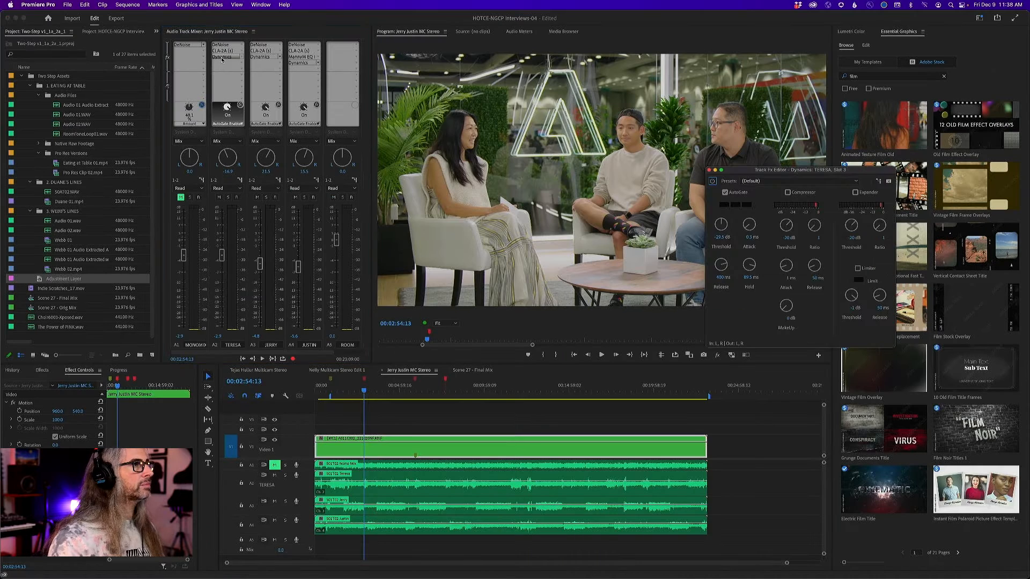
left_click_drag(748, 170, 465, 107)
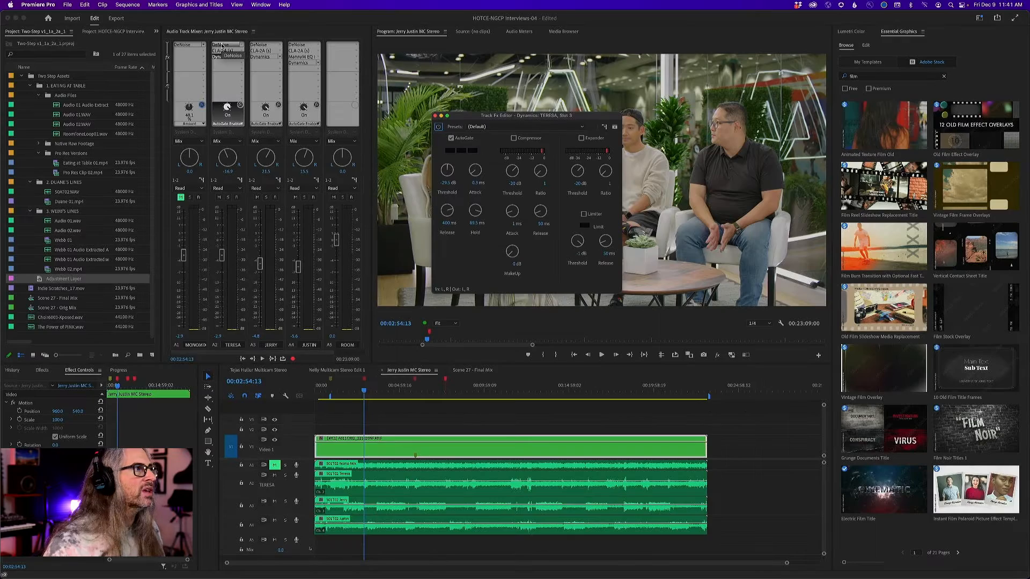
left_click_drag(464, 117, 252, 89)
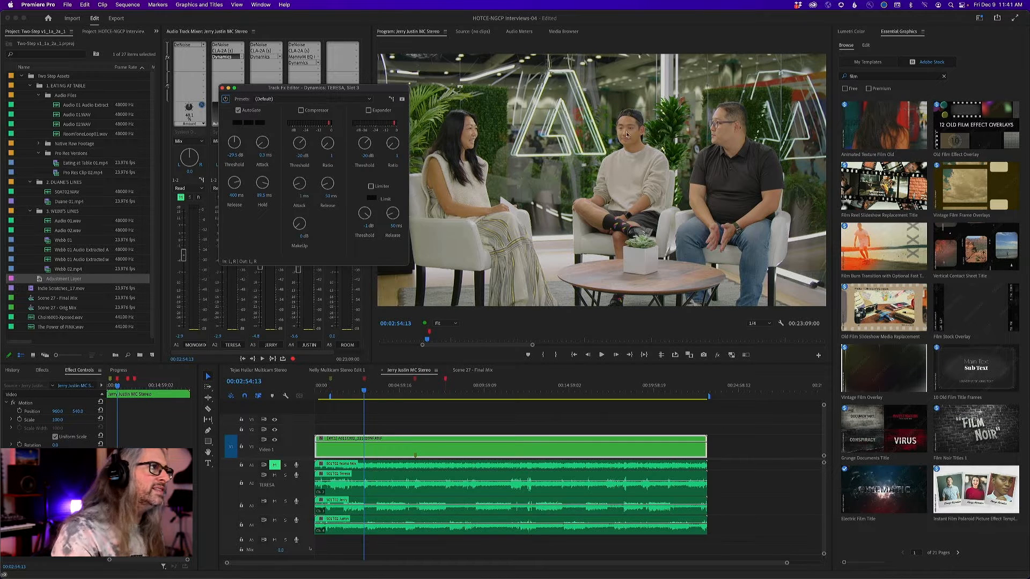
left_click(222, 87)
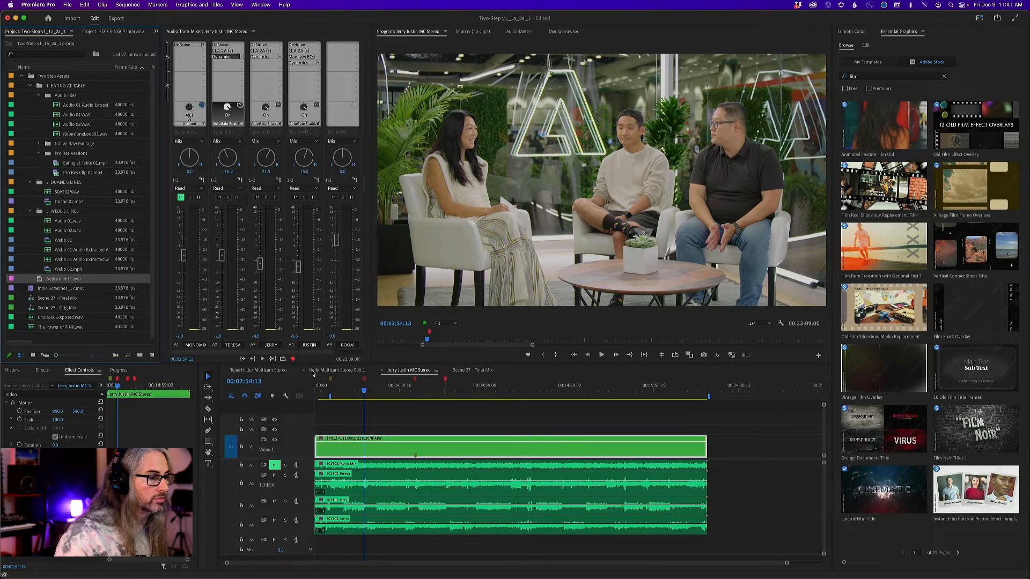
Step: Play the interview from 00:02:54:13 to watch the track meters, and recheck the Dynamics settings on track A2
key("space")
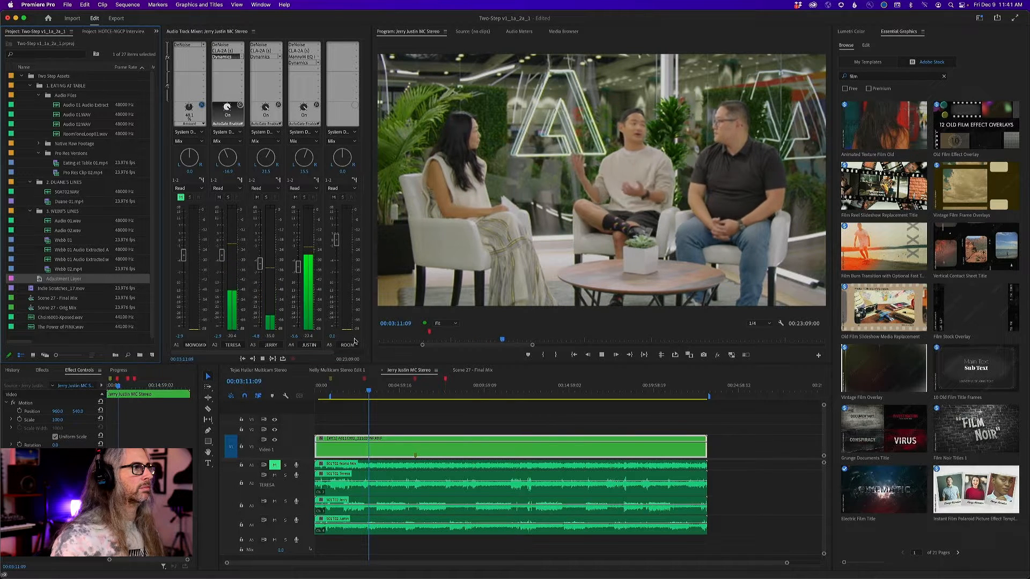
key("space")
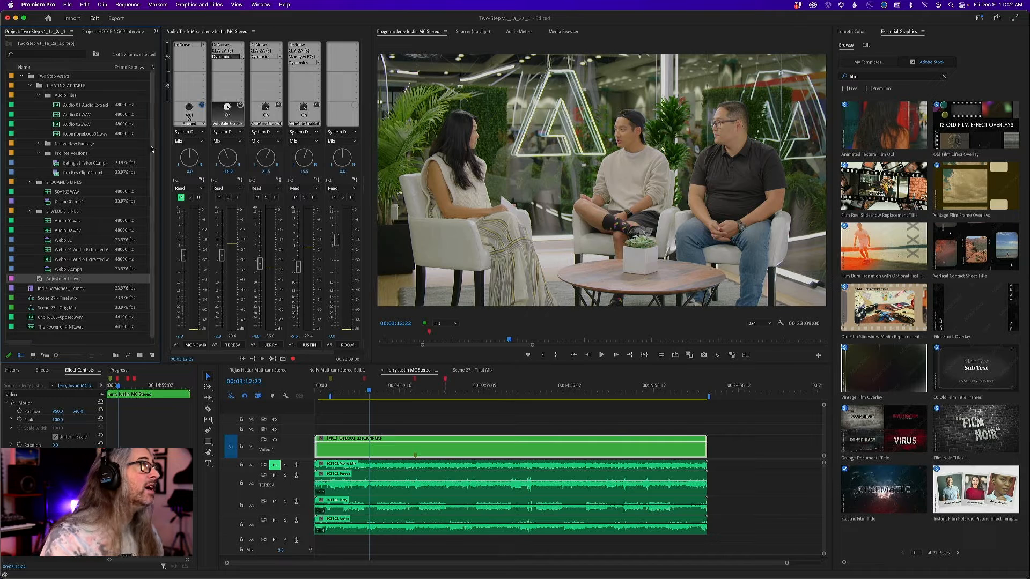
double_click(214, 57)
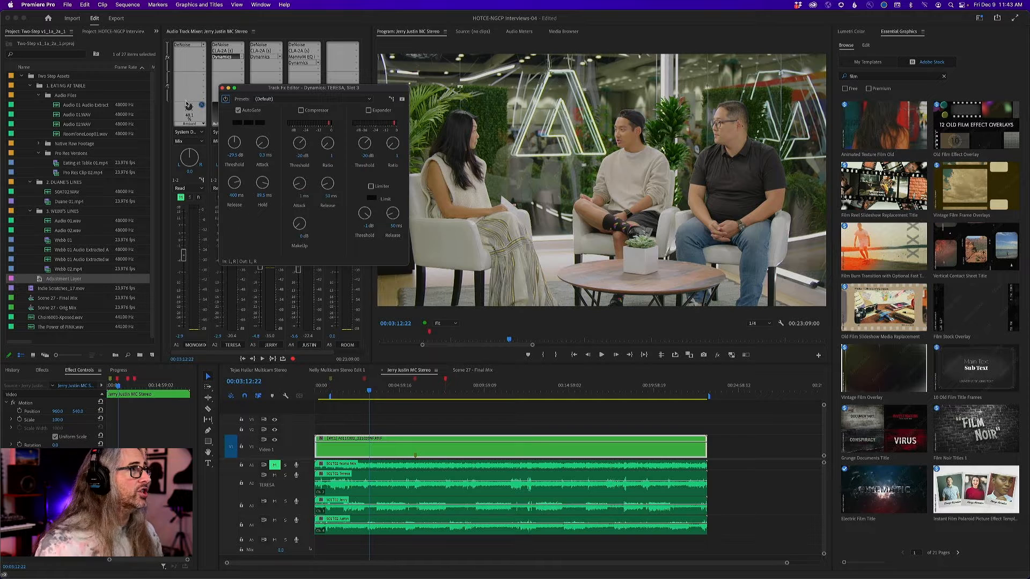
left_click(222, 87)
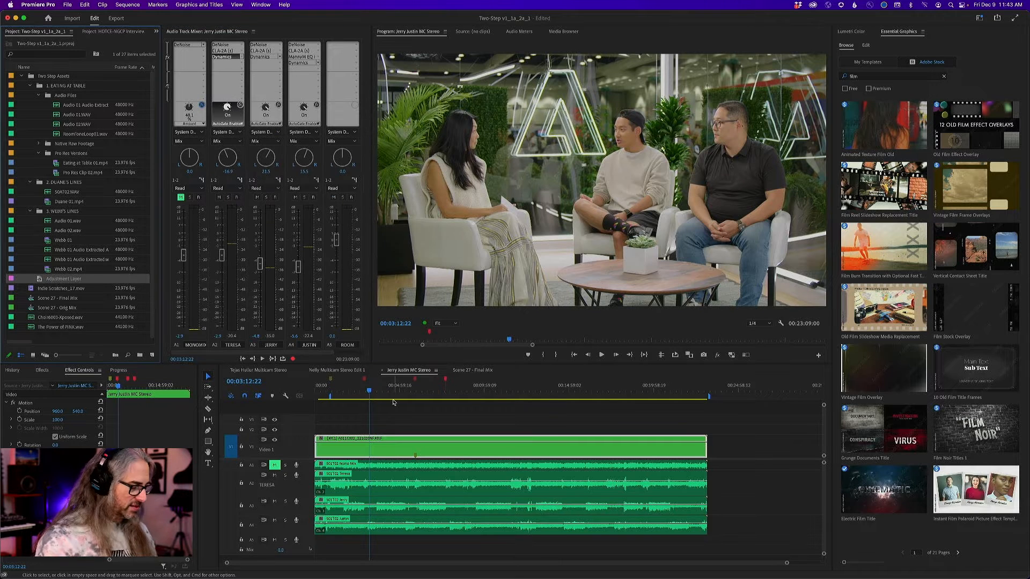
Step: Replay the interview from shortly before 00:03:06, pausing once, to see how the gates affect the track meters
left_click(368, 392)
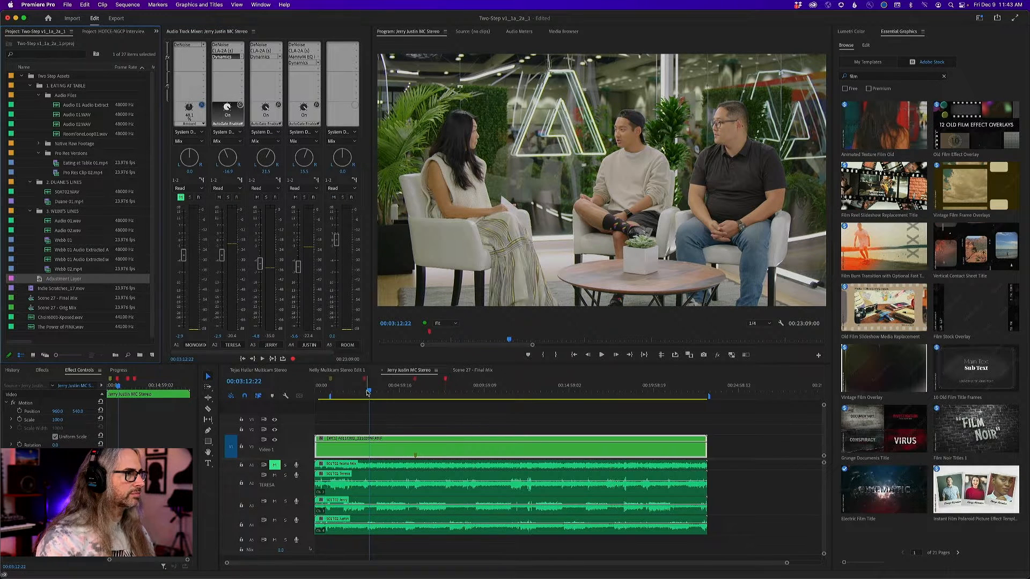
key("space")
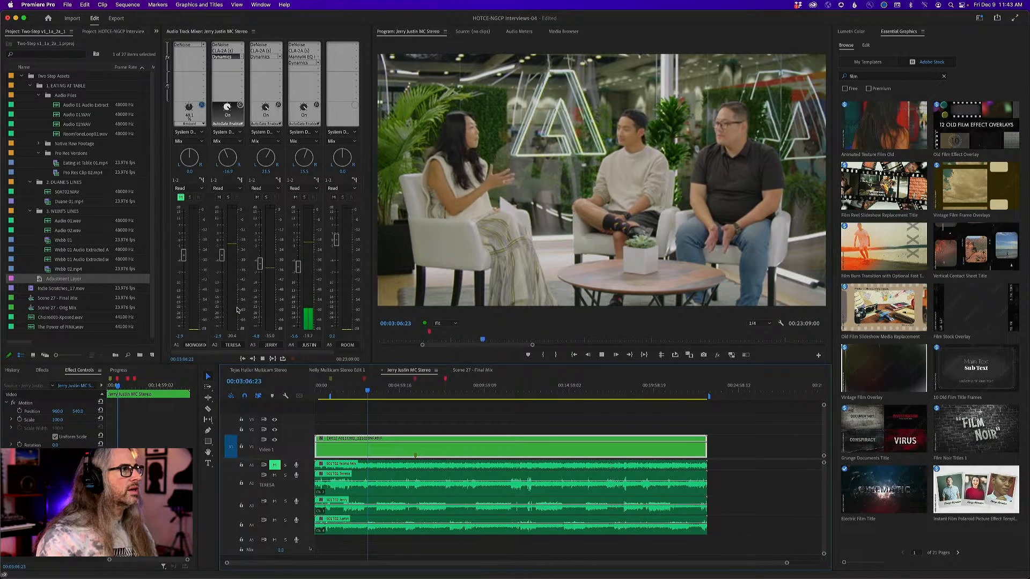
key("space")
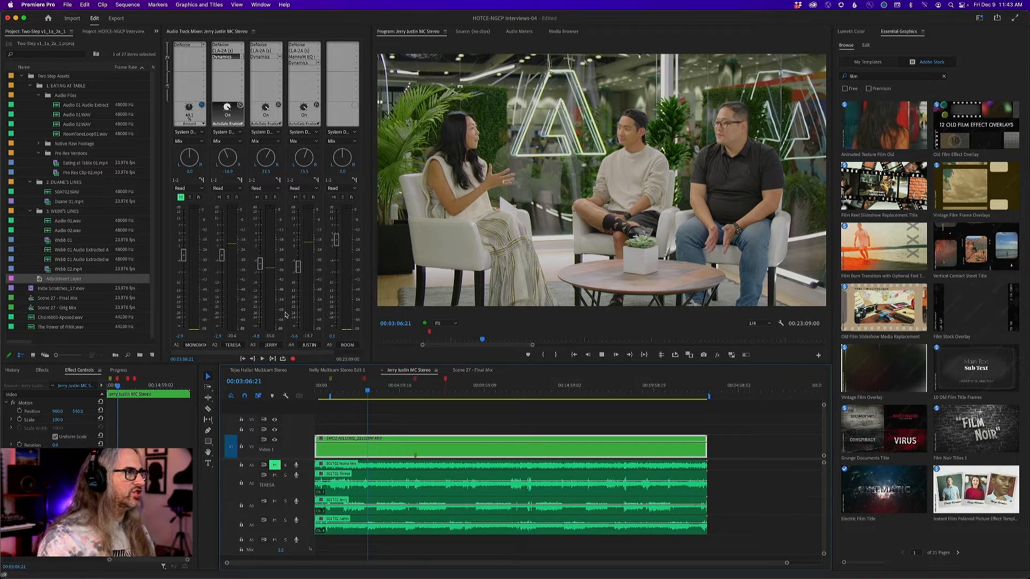
key("space")
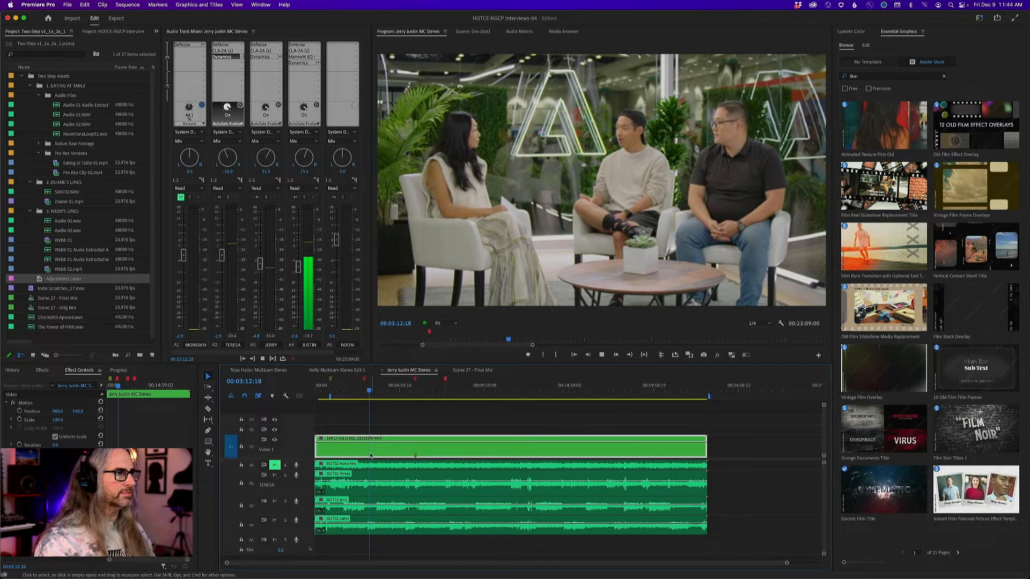
key("space")
Step: Move the playhead to about 00:03:37 and play the section to compare the meters of tracks A3 and A4
left_click_drag(371, 392, 375, 392)
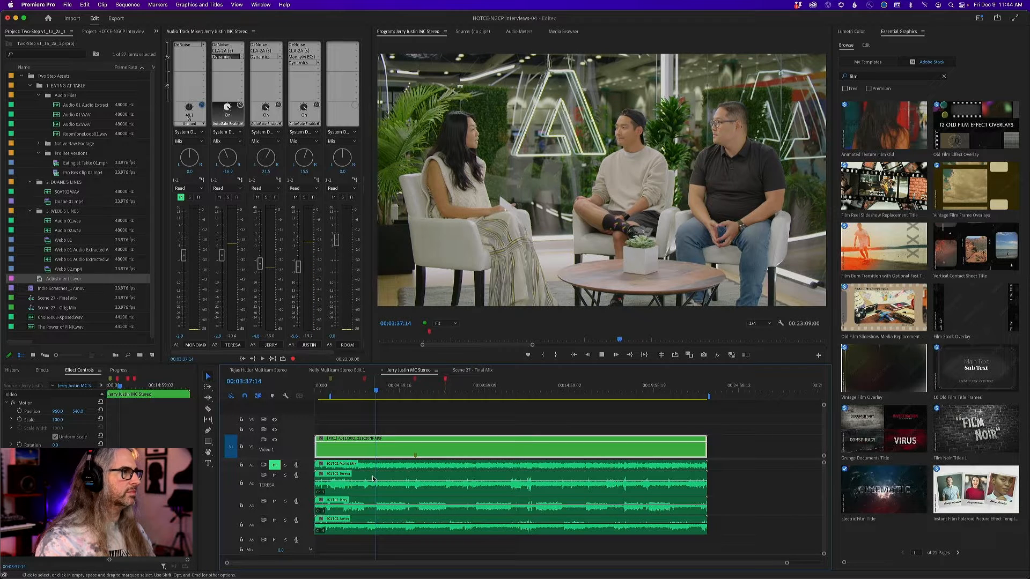
key("space")
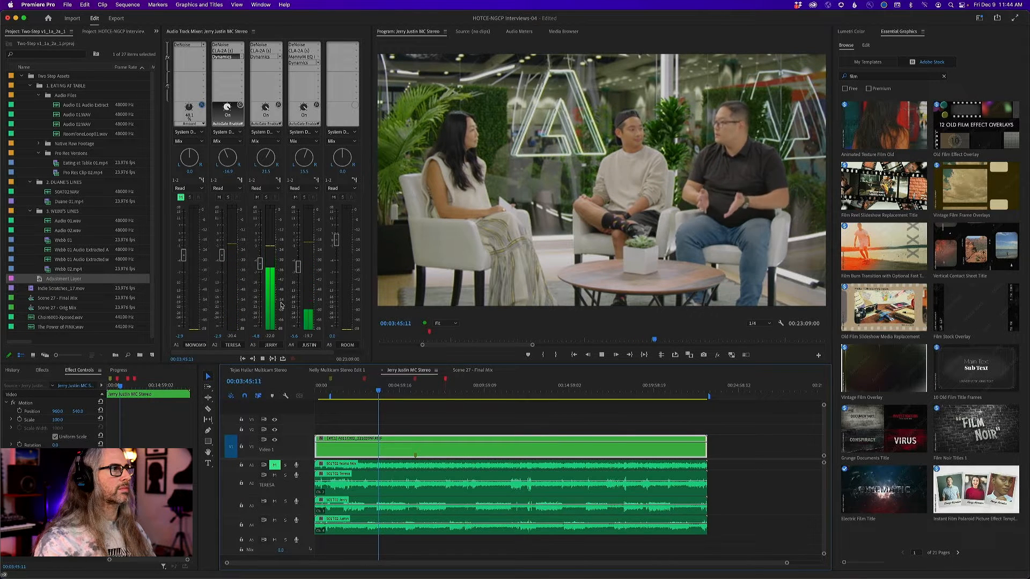
key("space")
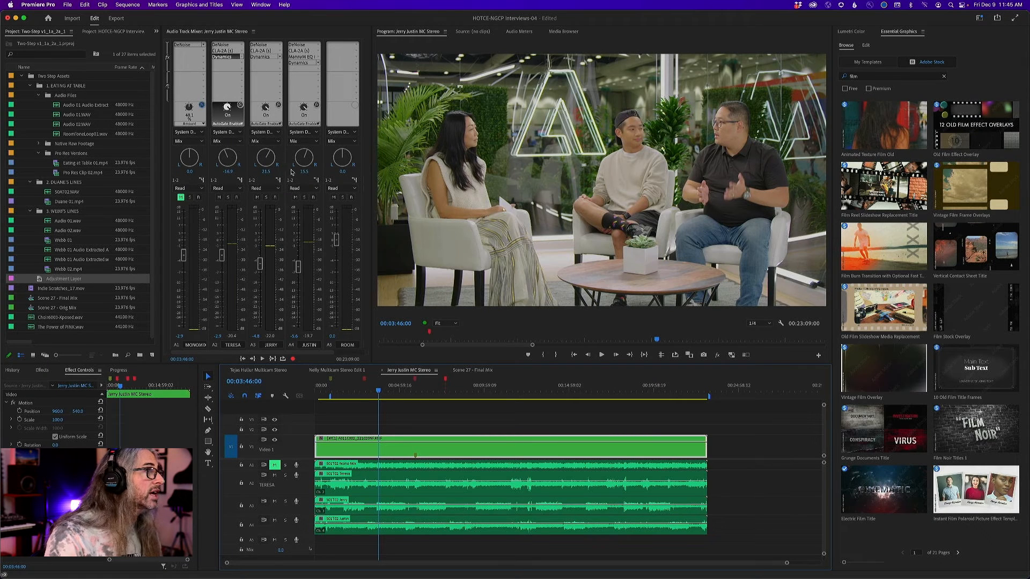
Step: Solo track A3 and play the interview from about 00:03:36 to hear its gated audio alone
left_click(266, 197)
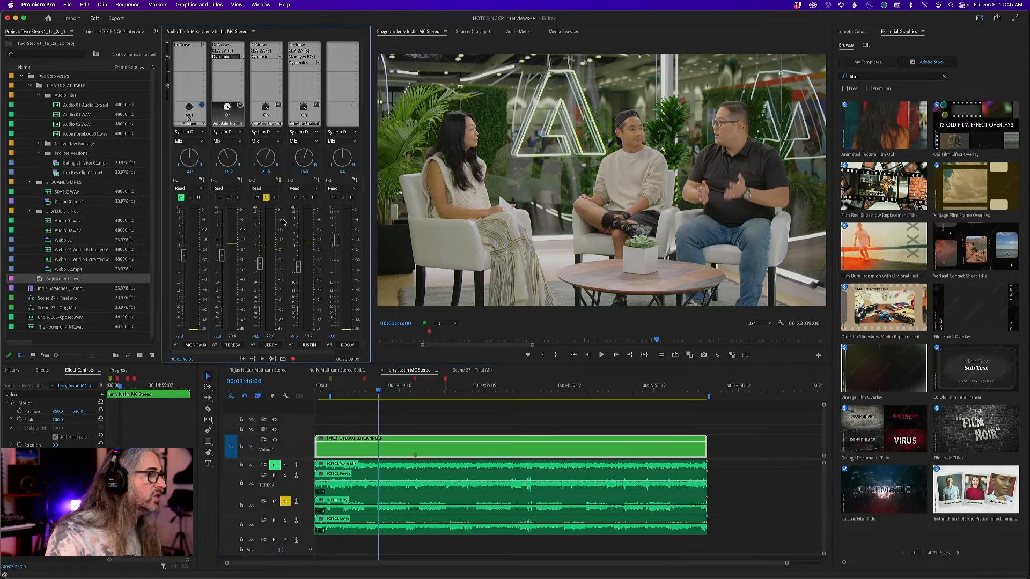
left_click(375, 391)
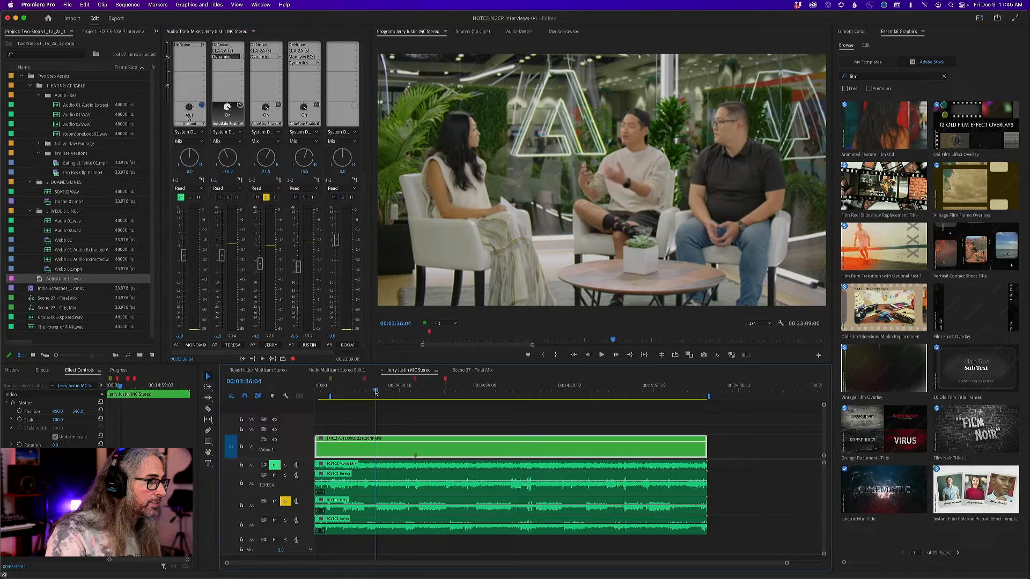
left_click_drag(375, 391, 374, 390)
key("space")
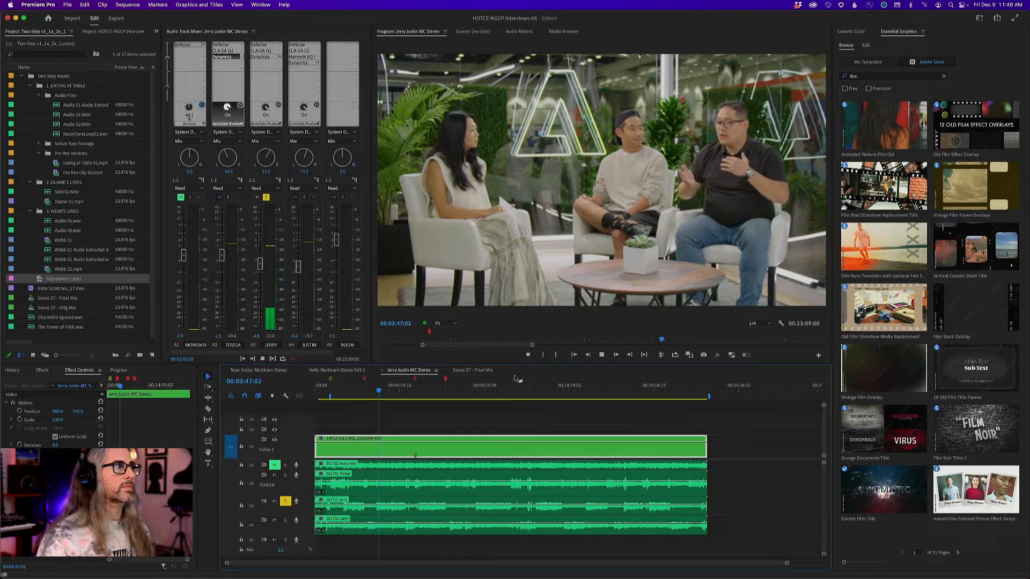
Step: Examine the Dynamics AutoGate indicator on track A3 during playback, then stop playback and close the effect editor
double_click(261, 56)
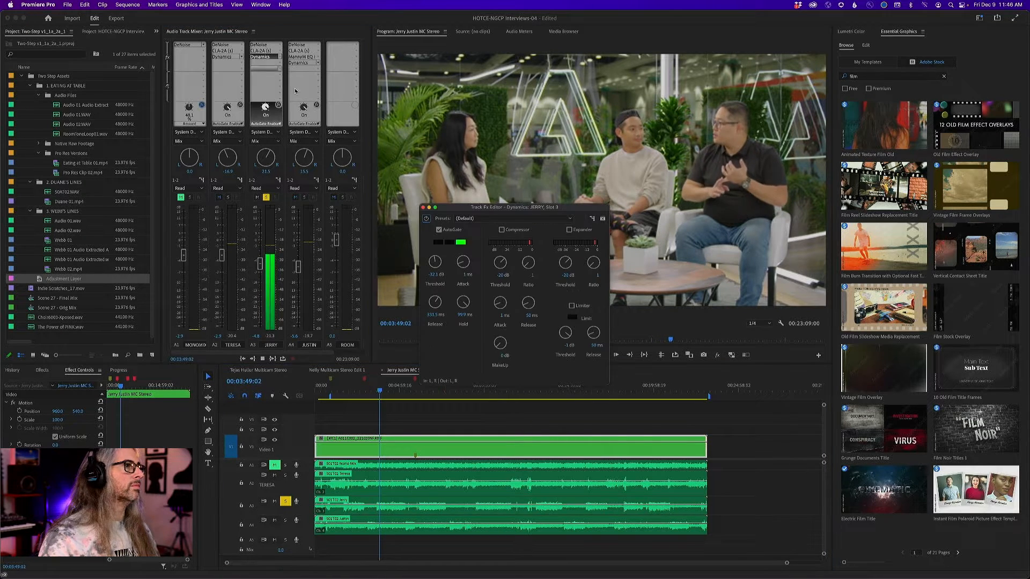
left_click_drag(472, 207, 480, 169)
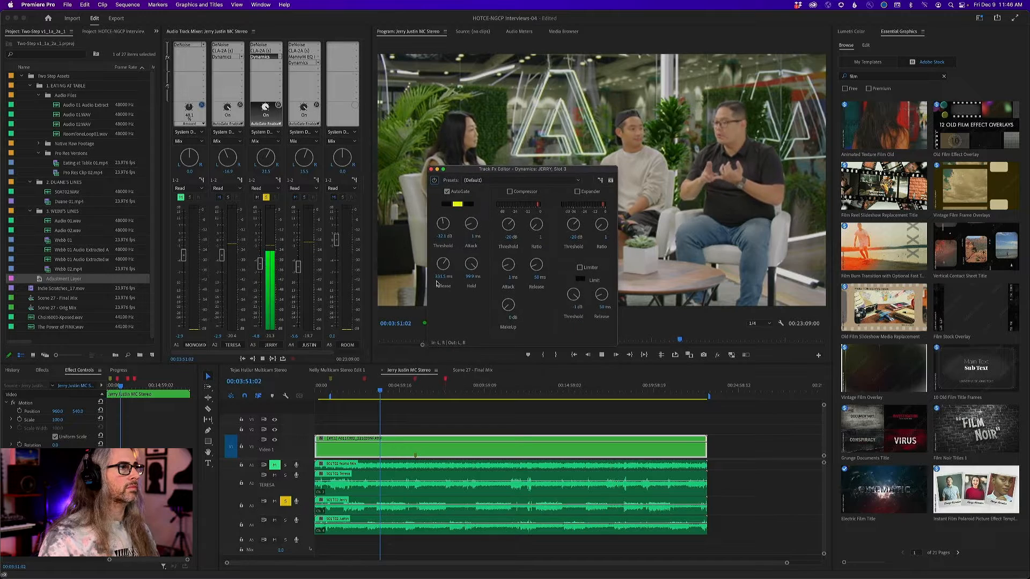
key("space")
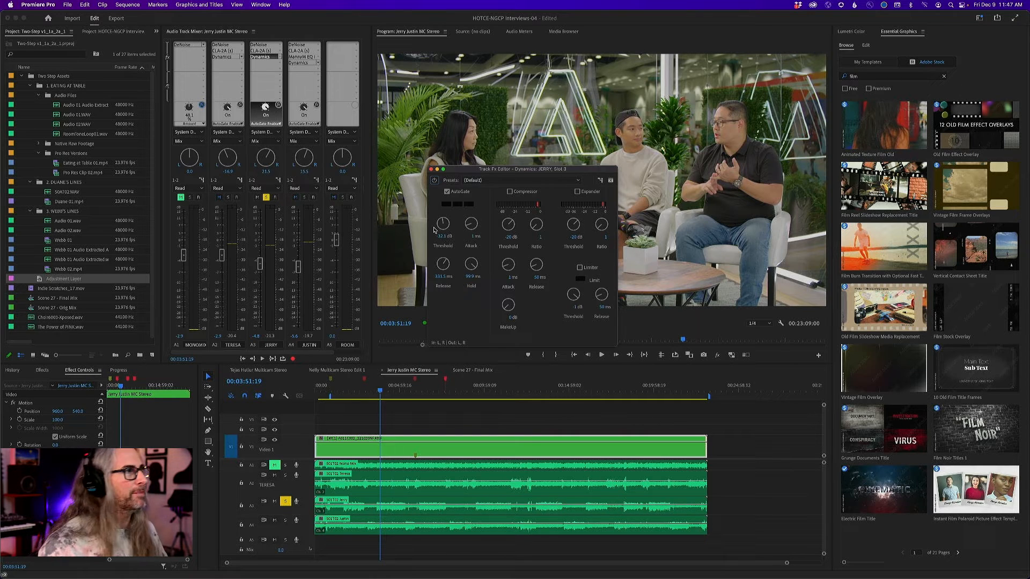
left_click(431, 170)
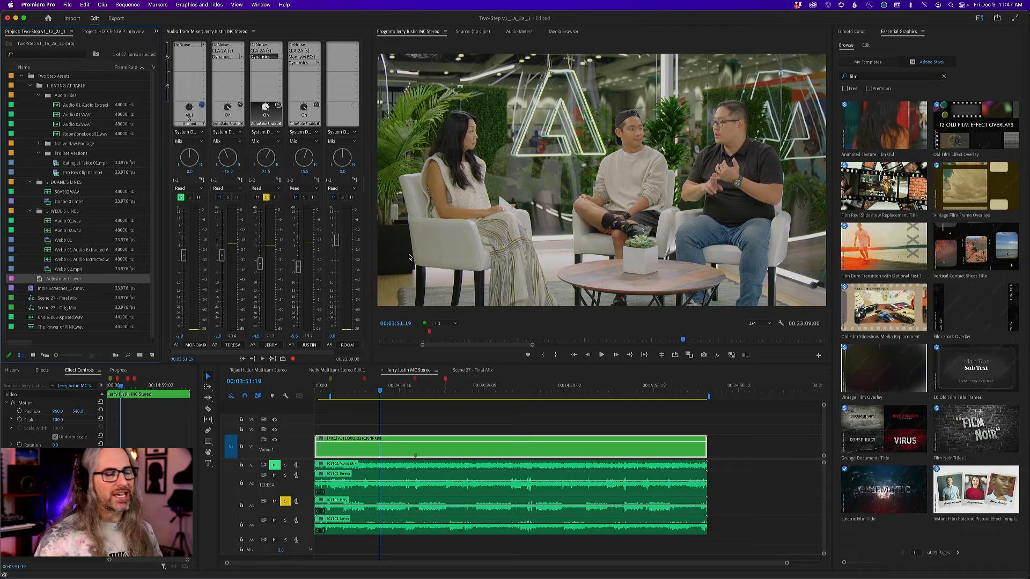
Step: Return the playhead to about 00:02:54:22 and increase the height of audio track A2 in the timeline
left_click(356, 431)
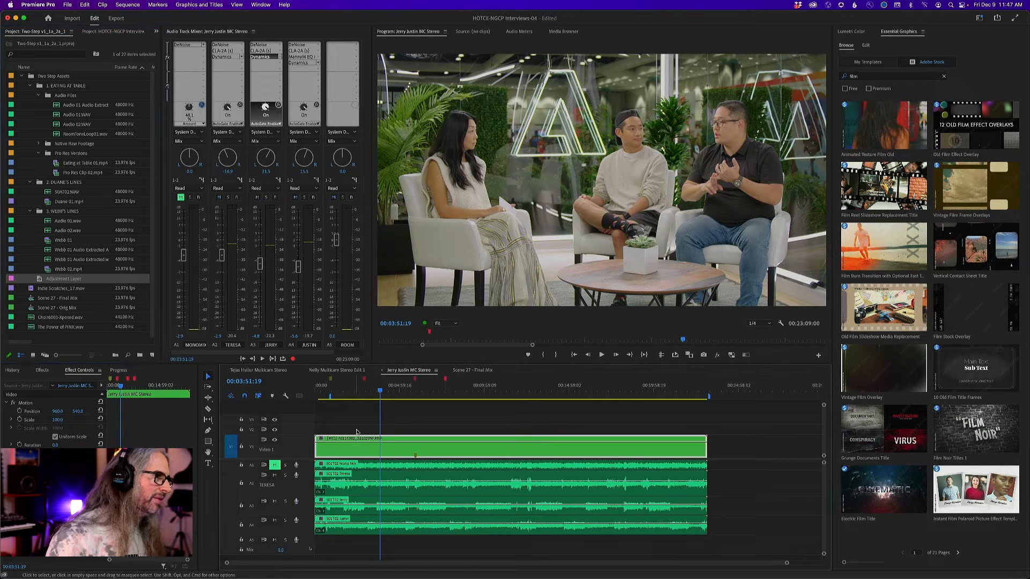
left_click_drag(382, 386, 364, 387)
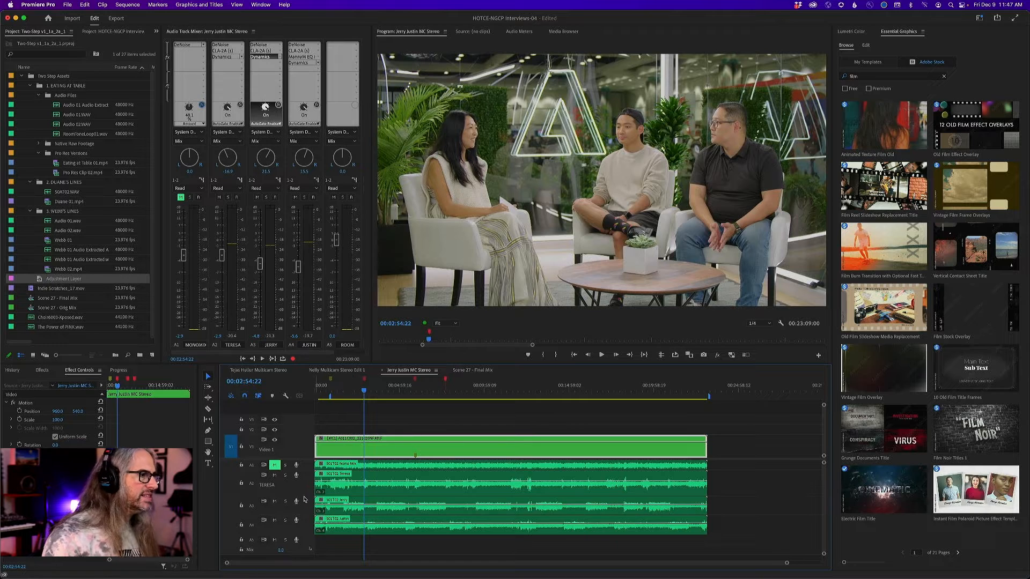
left_click_drag(304, 500, 305, 524)
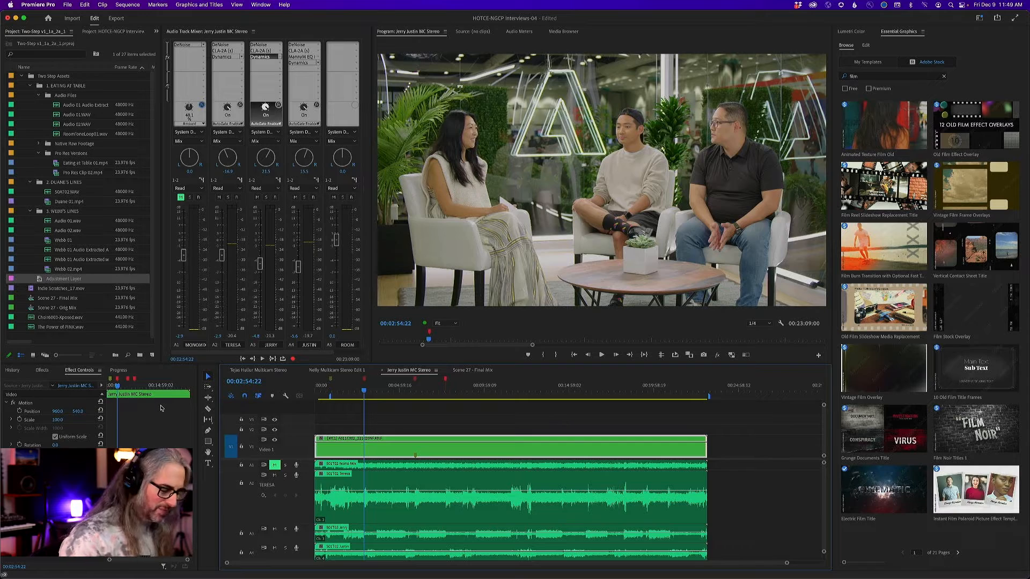
key("=")
key("=")
key("=")
key("minus")
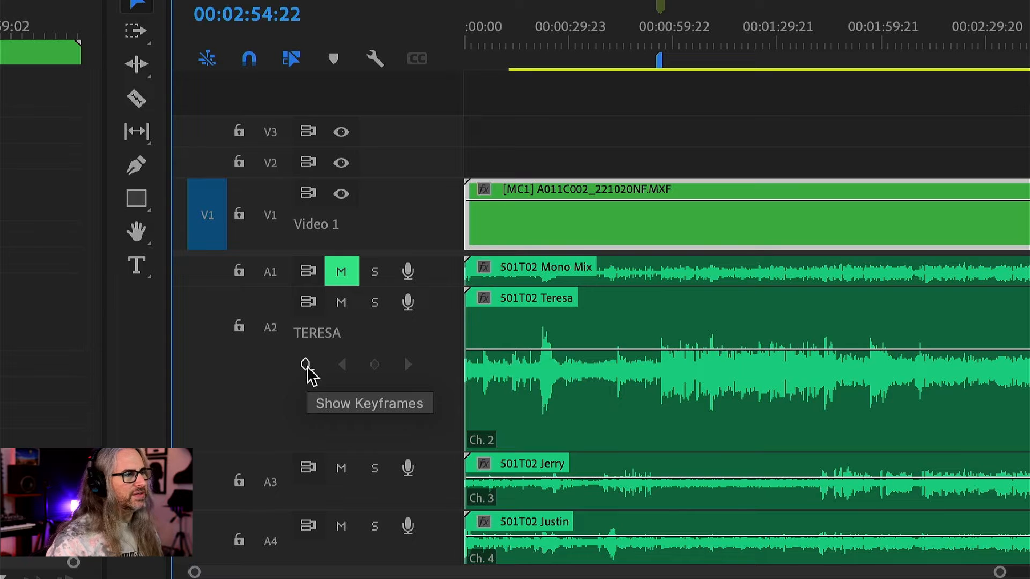
left_click_drag(317, 453, 331, 389)
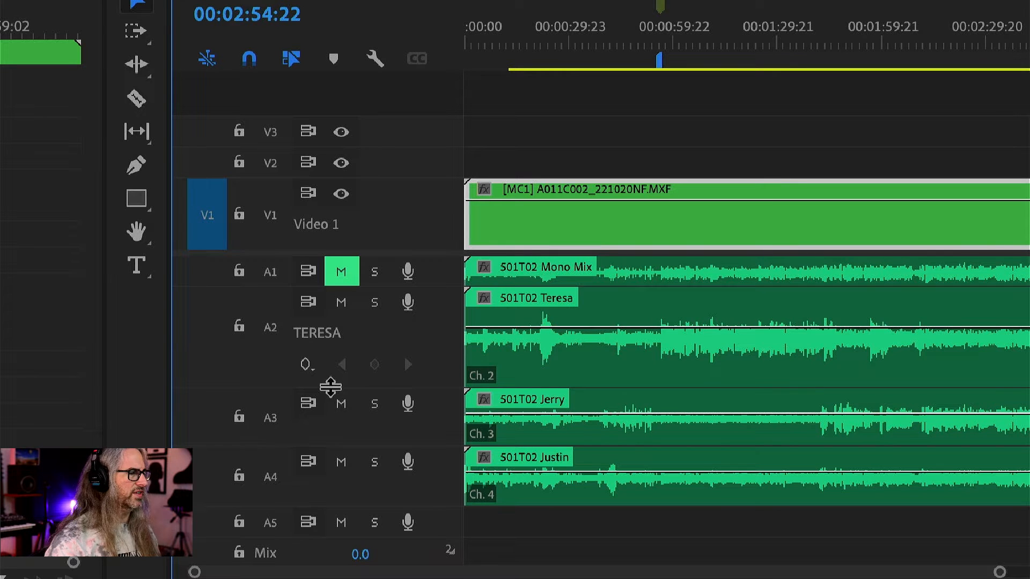
left_click_drag(329, 387, 330, 424)
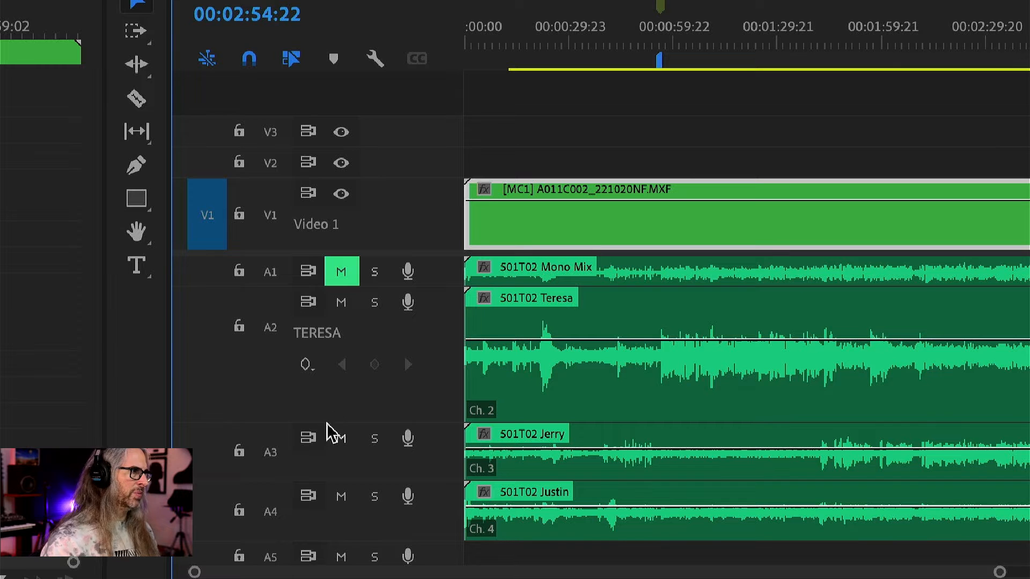
Step: Display the AutoGate Threshold keyframes of the Dynamics effect in track FX slot 3 on audio track A2
left_click(305, 365)
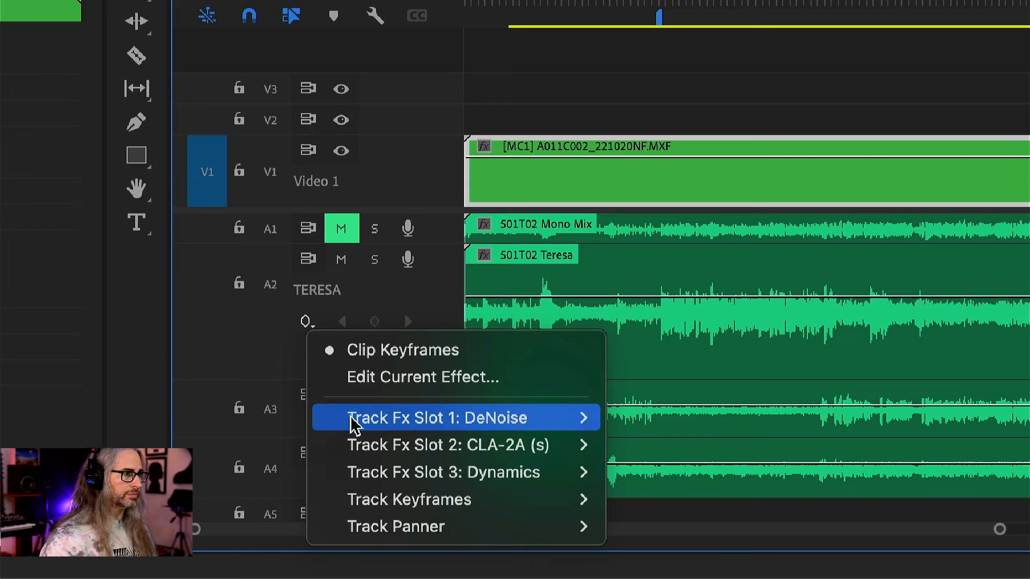
mouse_move(325, 456)
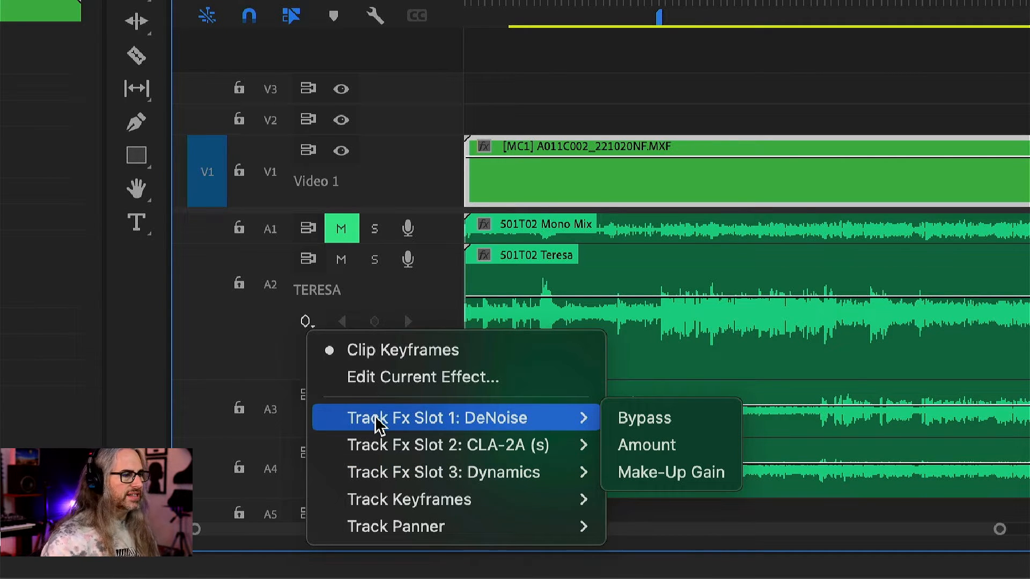
mouse_move(380, 441)
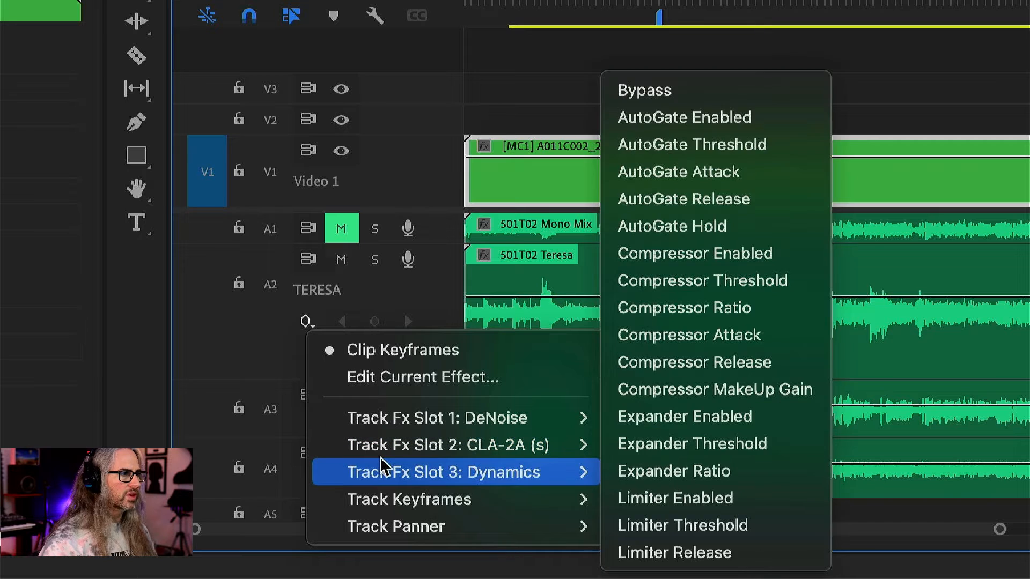
mouse_move(396, 501)
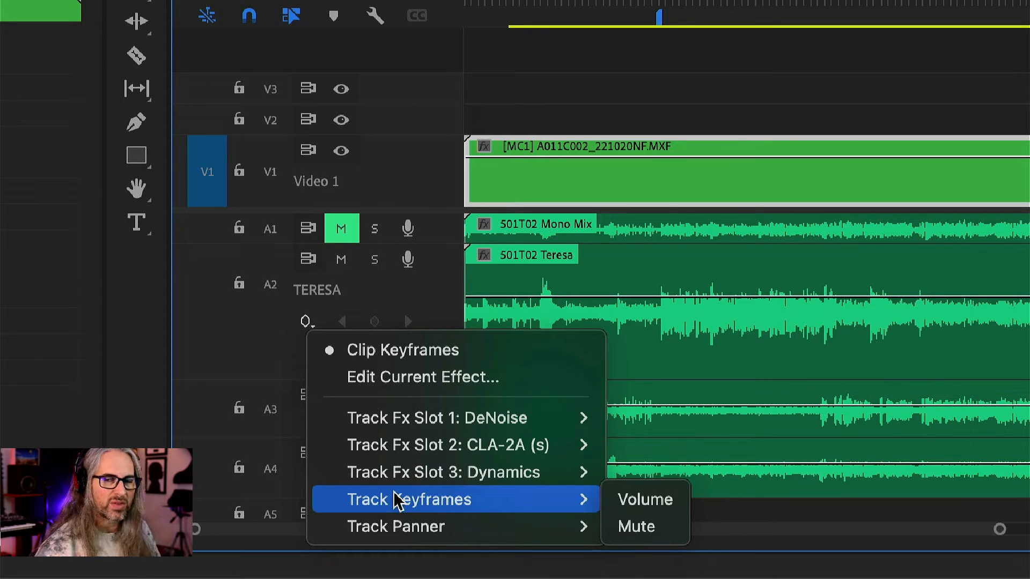
mouse_move(401, 525)
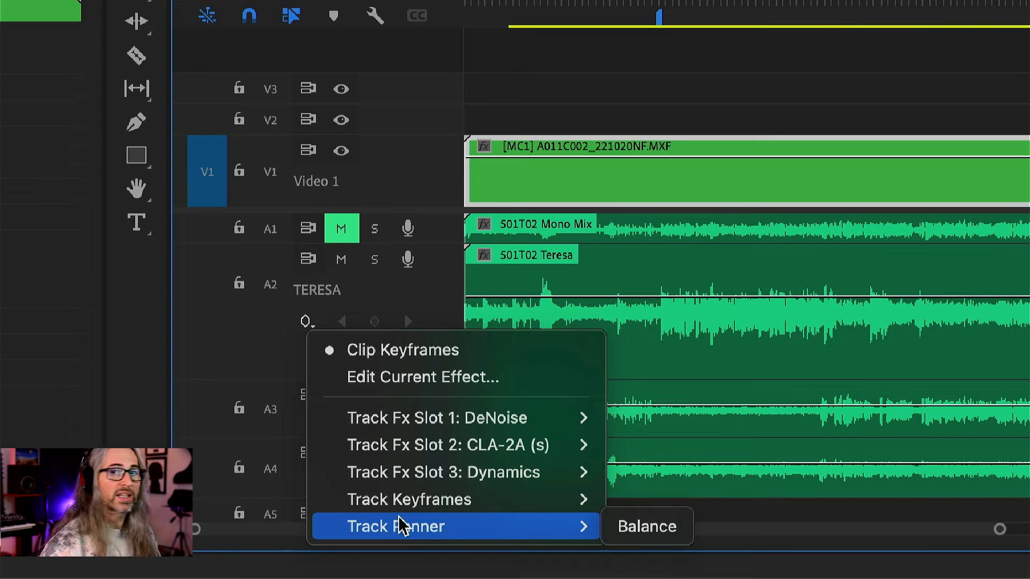
mouse_move(409, 479)
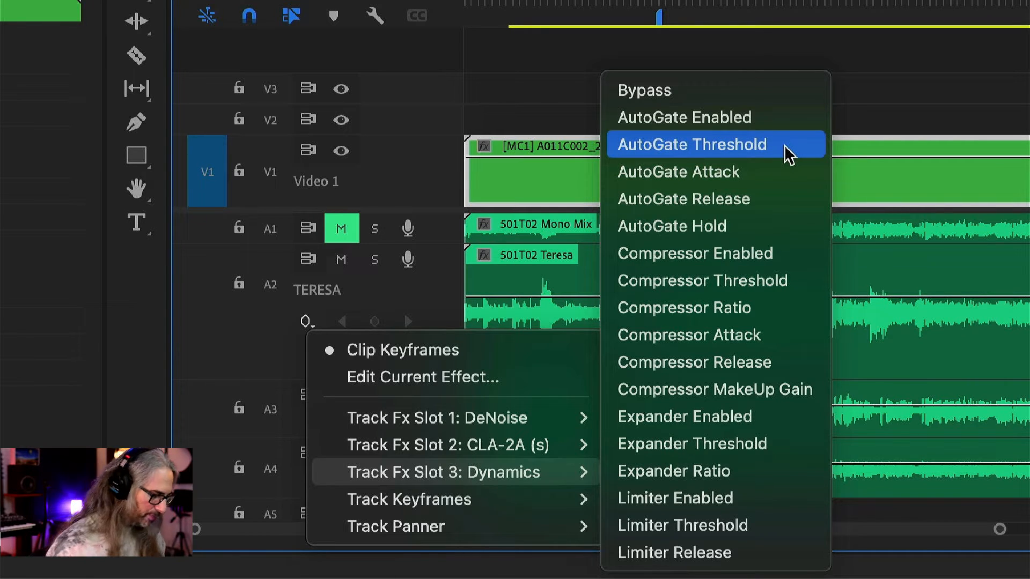
left_click(735, 151)
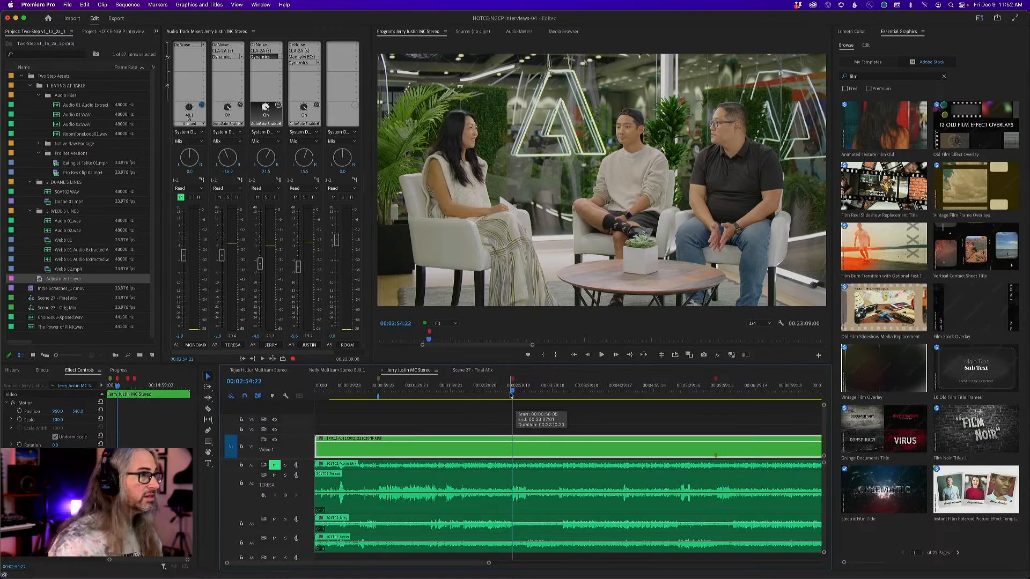
Step: Mute audio tracks A3 and A4 and play track A2 from about 00:02:53
left_click(258, 199)
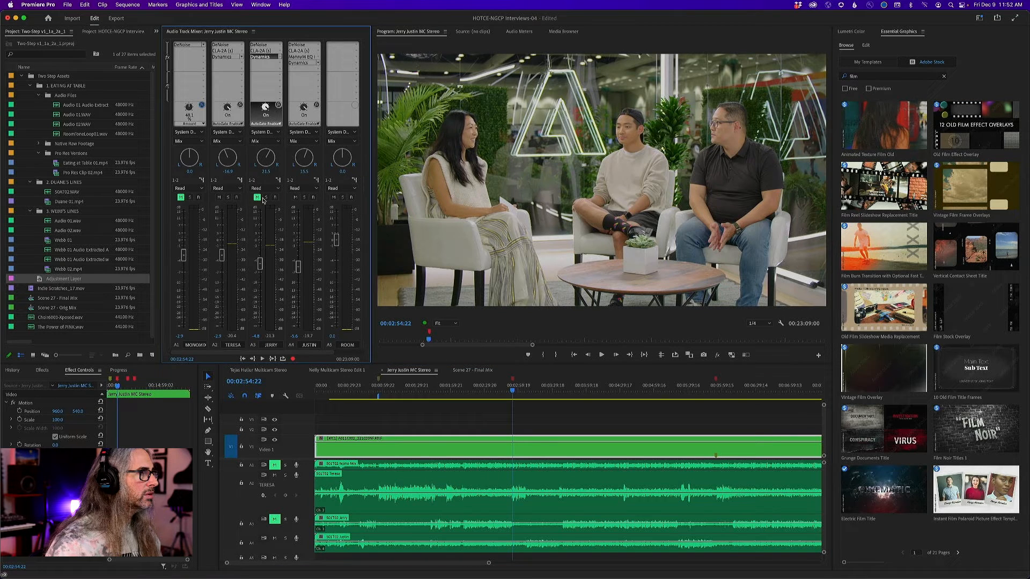
left_click(295, 198)
left_click(510, 391)
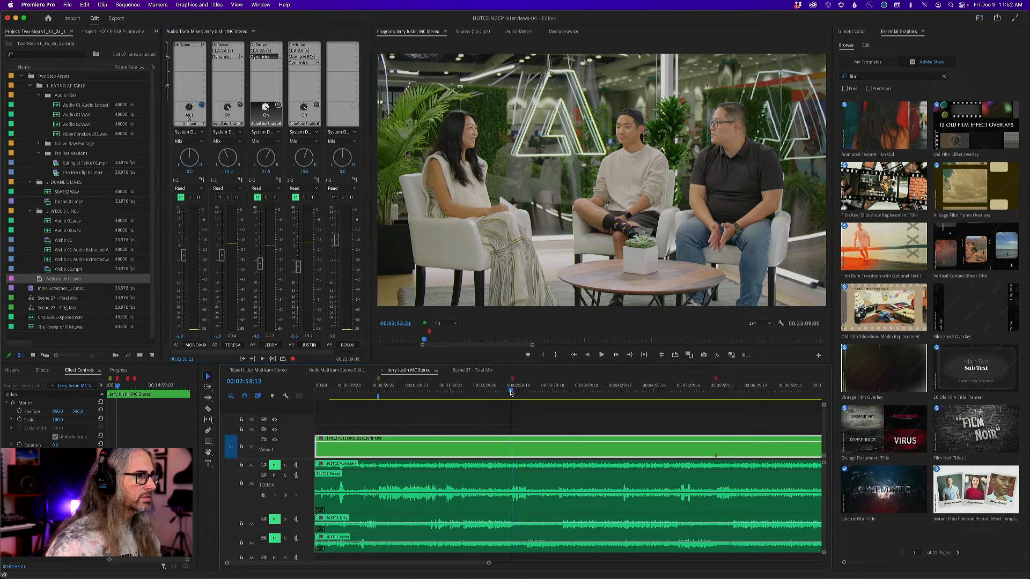
key("space")
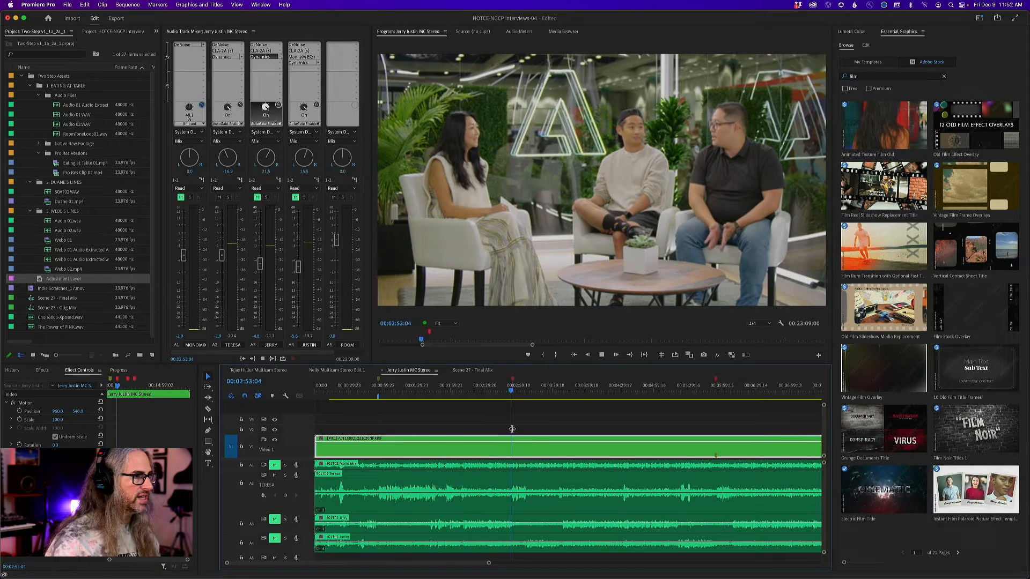
Step: Replay the start of the speech on track A2 and park the playhead at 00:02:54:06
key("equal")
key("equal")
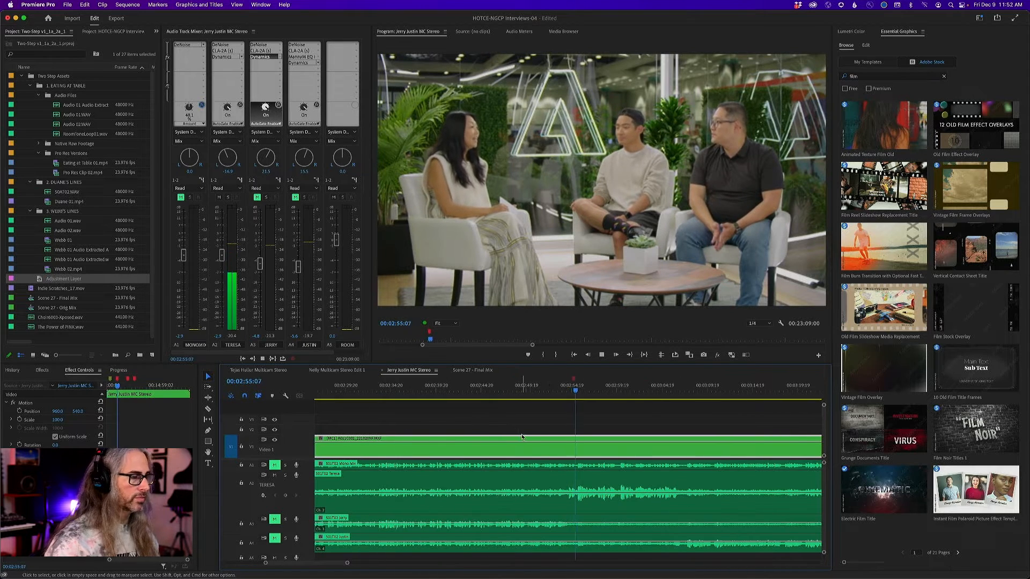
key("j")
key("j")
key("k")
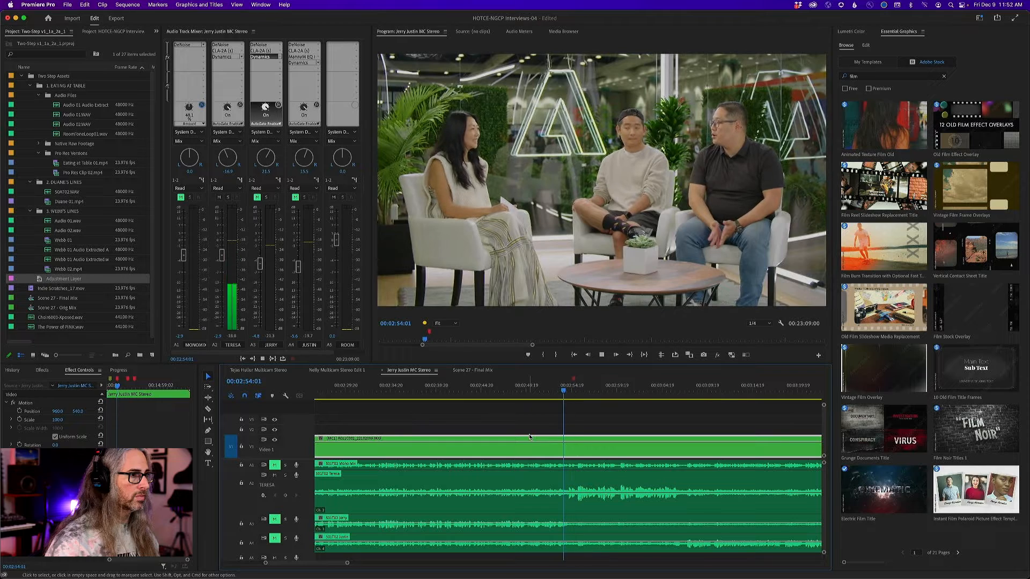
key("space")
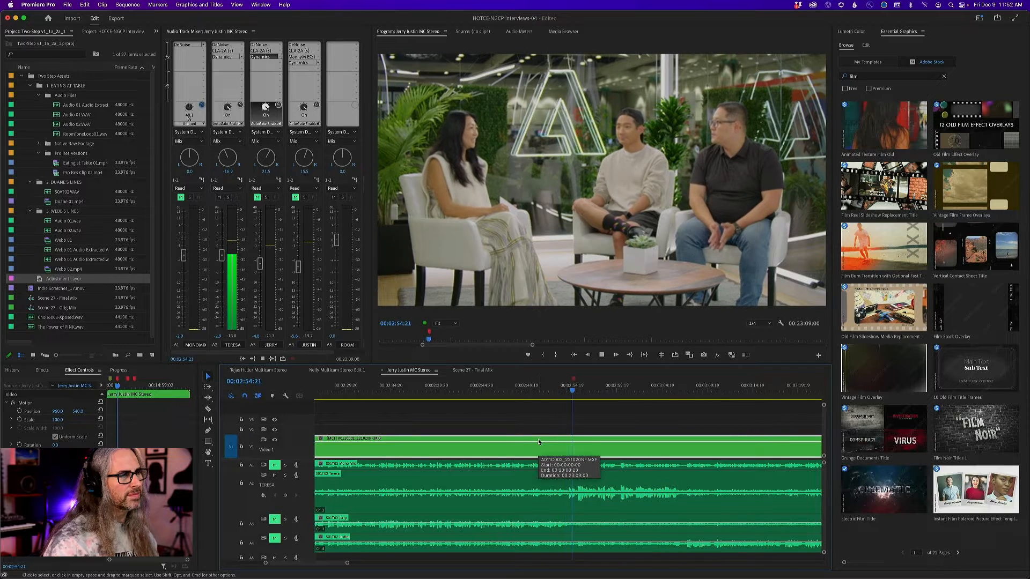
key("k")
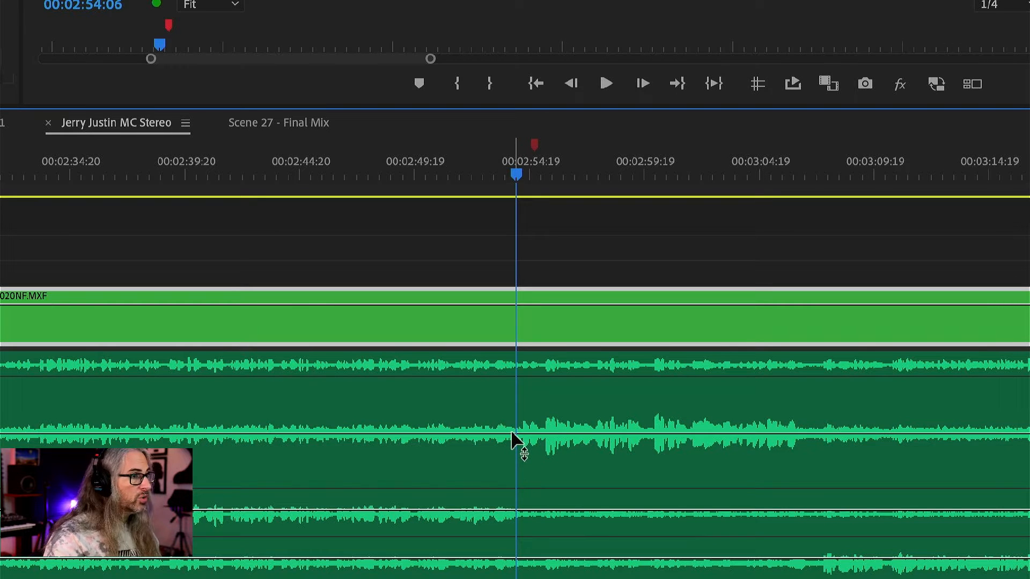
Step: Add two AutoGate Threshold keyframes on track A2 around 00:02:54:06 and undo the trial level change on the second
left_click(509, 434, "ctrl")
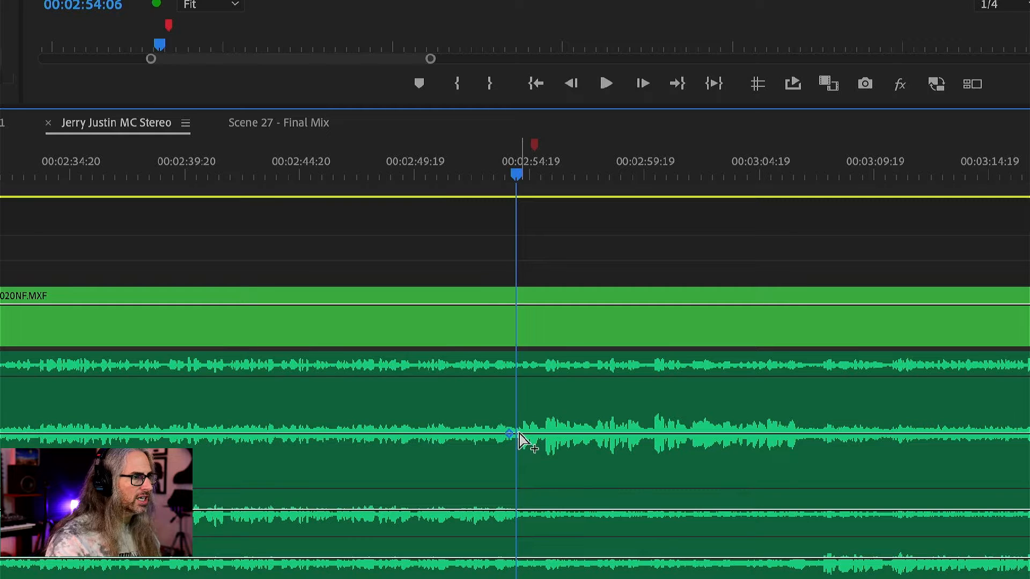
left_click(519, 433, "ctrl")
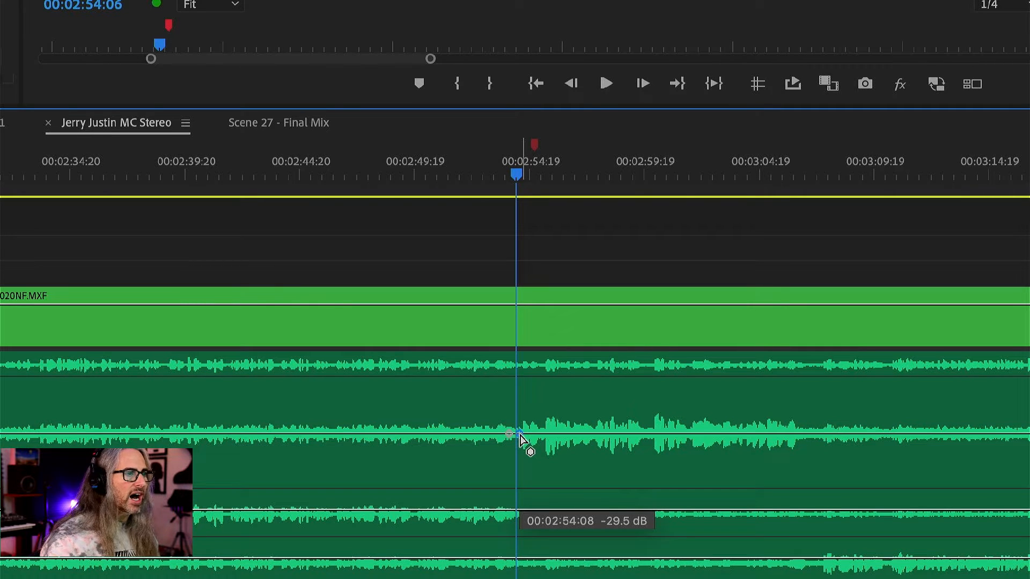
left_click_drag(519, 433, 519, 455)
key("ctrl+z")
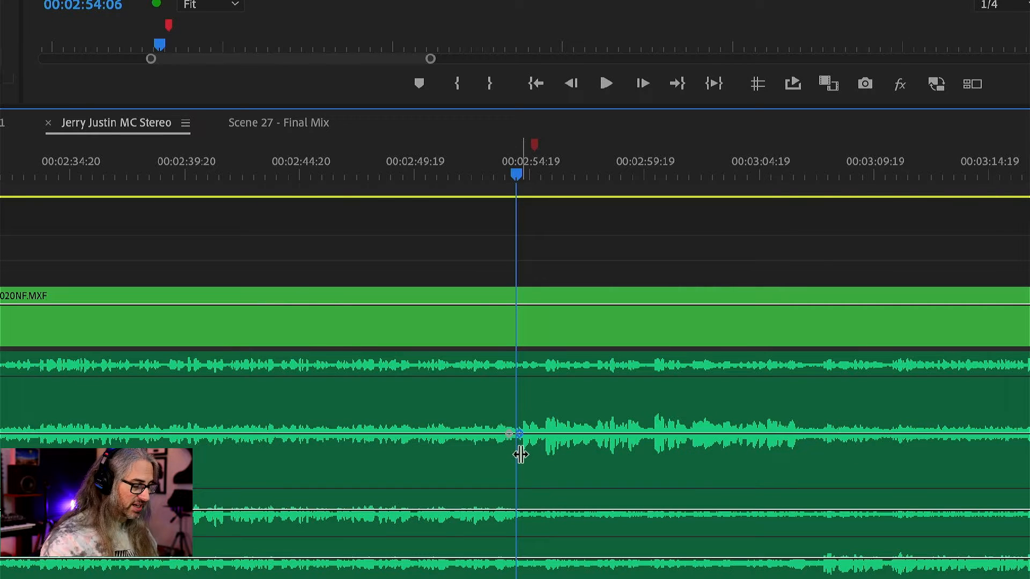
Step: Play track A2 around 00:03:05 to find where the speech ends, and stop at 00:03:12:06
key("minus")
left_click_drag(536, 180, 590, 204)
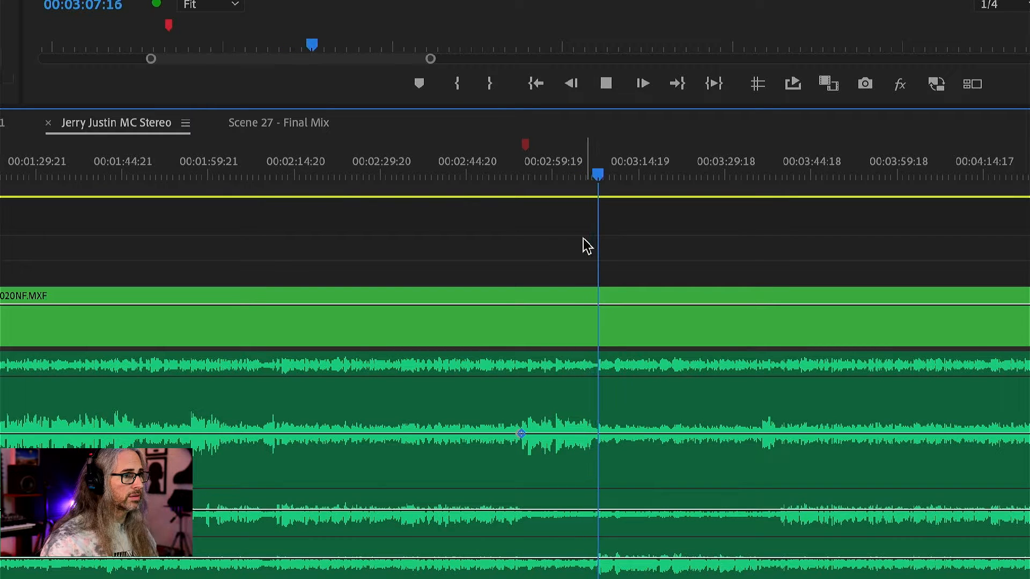
key("space")
key("j")
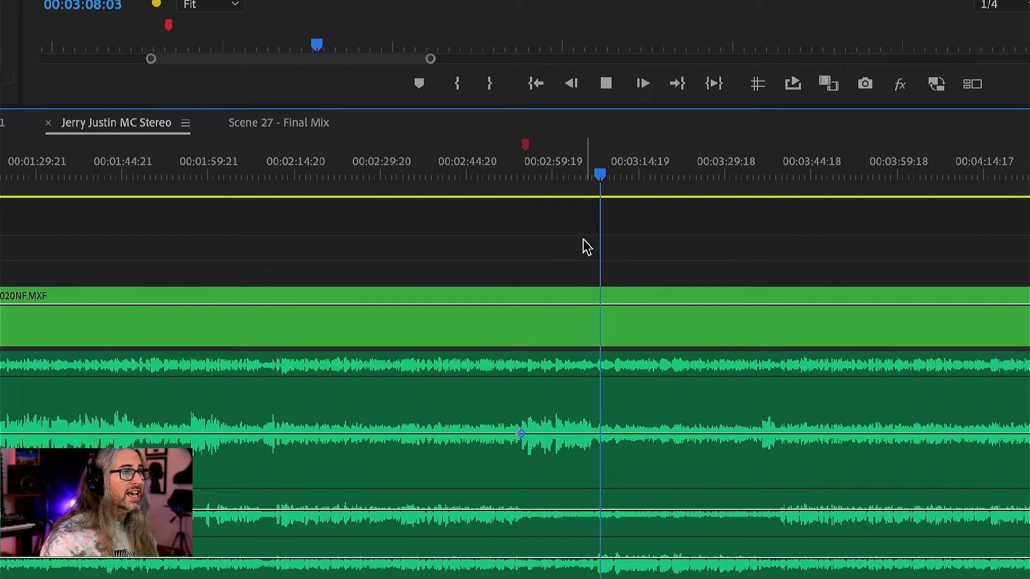
key("k")
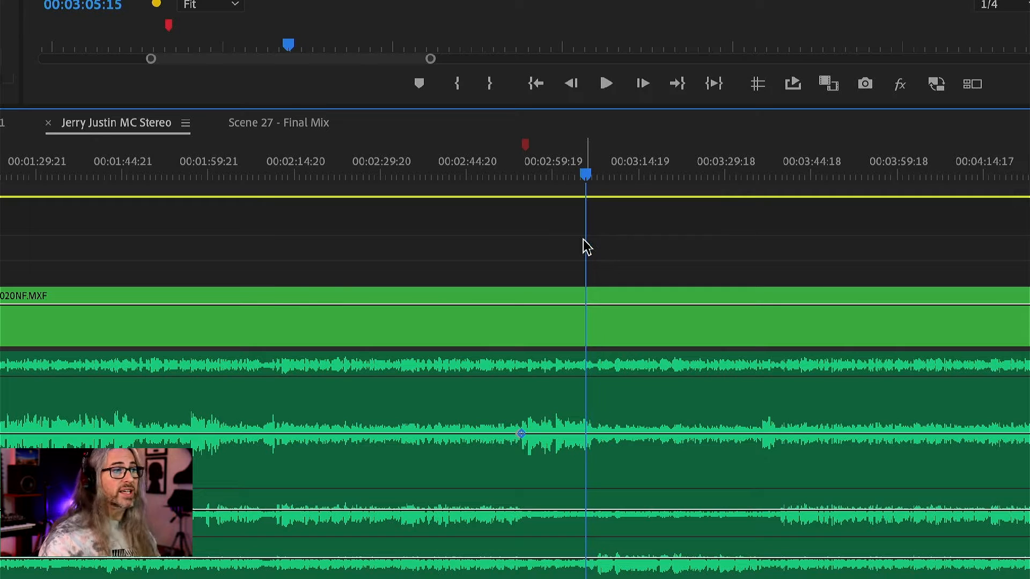
key("space")
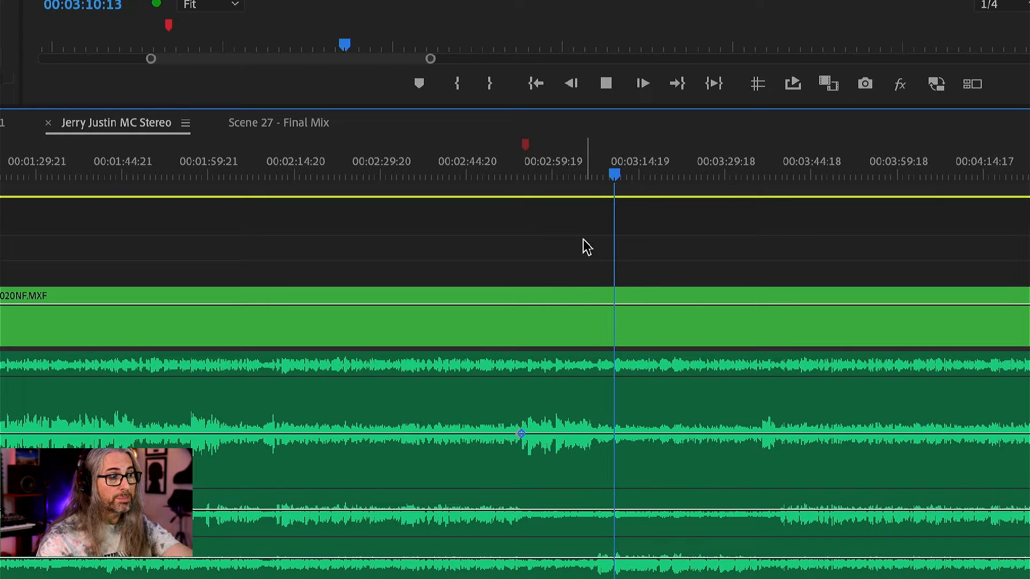
key("space")
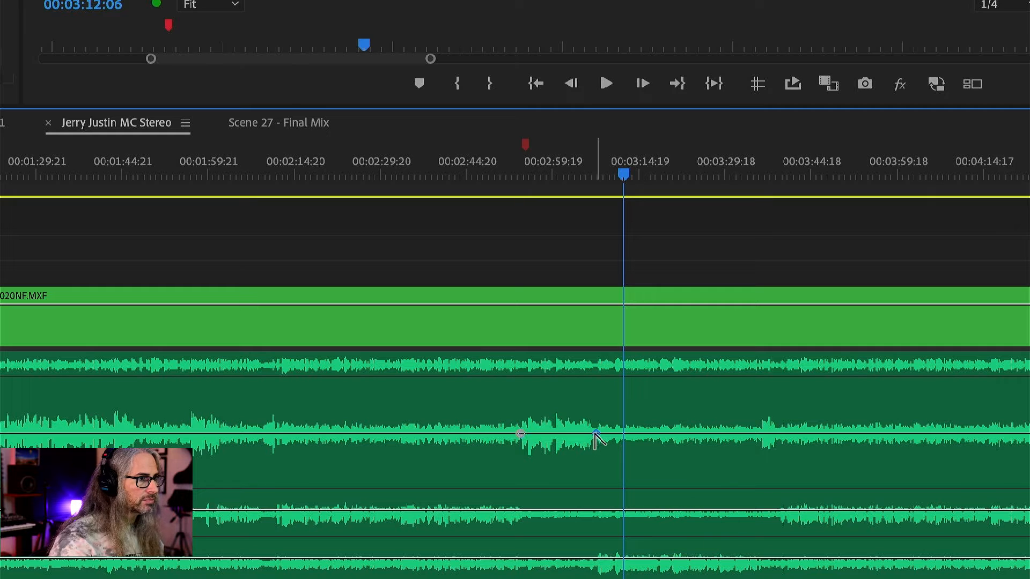
Step: Add two AutoGate Threshold keyframes at the speech end on track A2 near 00:03:07, adjust their spacing, and shift the first opening keyframe slightly earlier
left_click(596, 434, "ctrl")
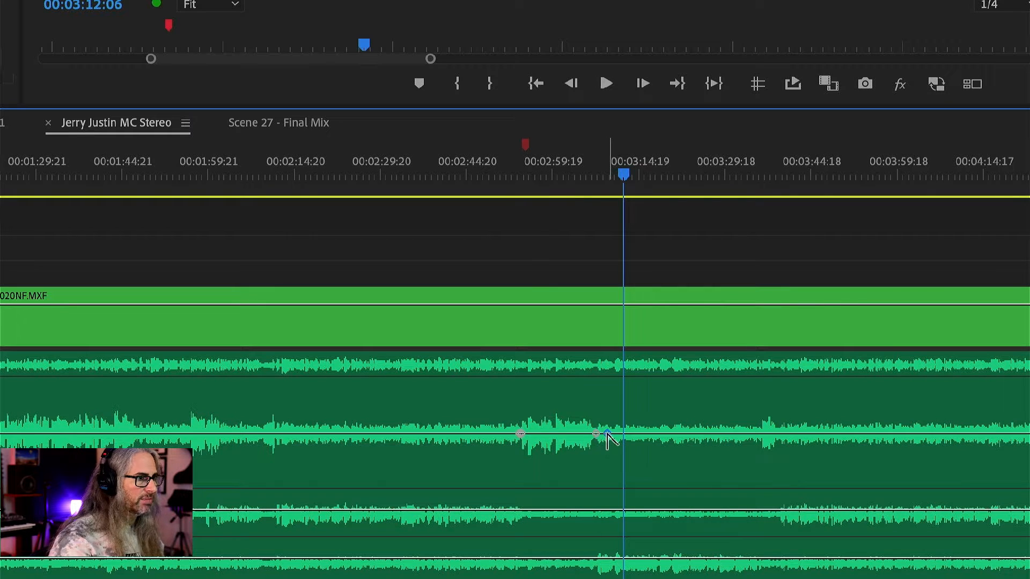
left_click(606, 433, "ctrl")
key("=")
key("=")
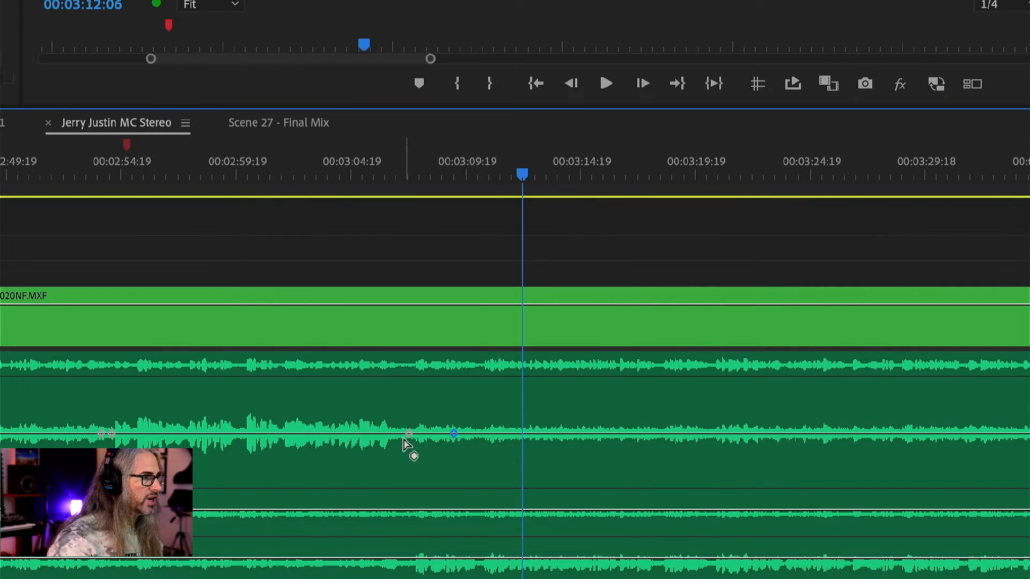
mouse_move(409, 433)
left_mouse_down()
mouse_move(394, 433)
mouse_move(446, 433)
mouse_move(419, 434)
left_mouse_up()
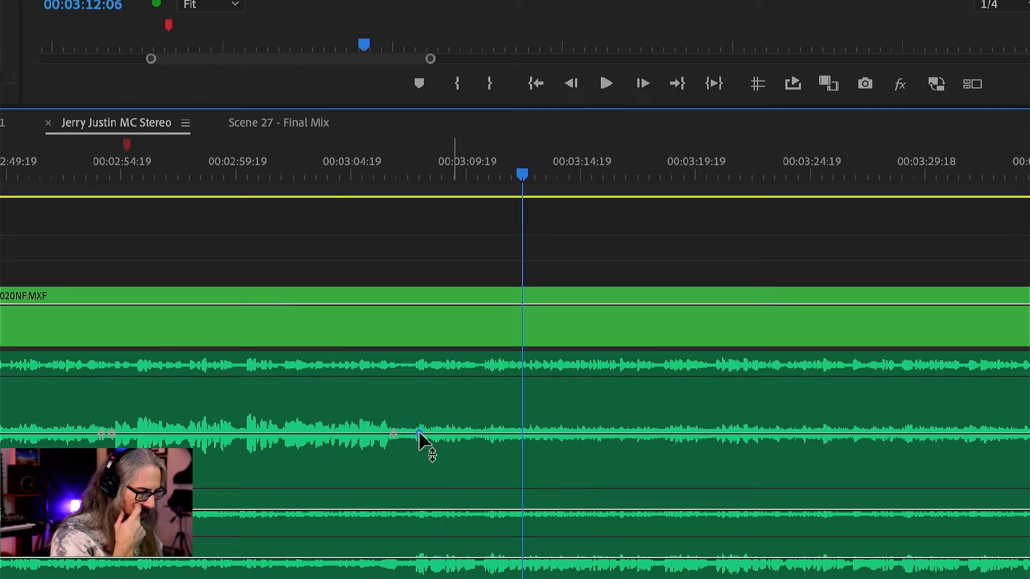
key("minus")
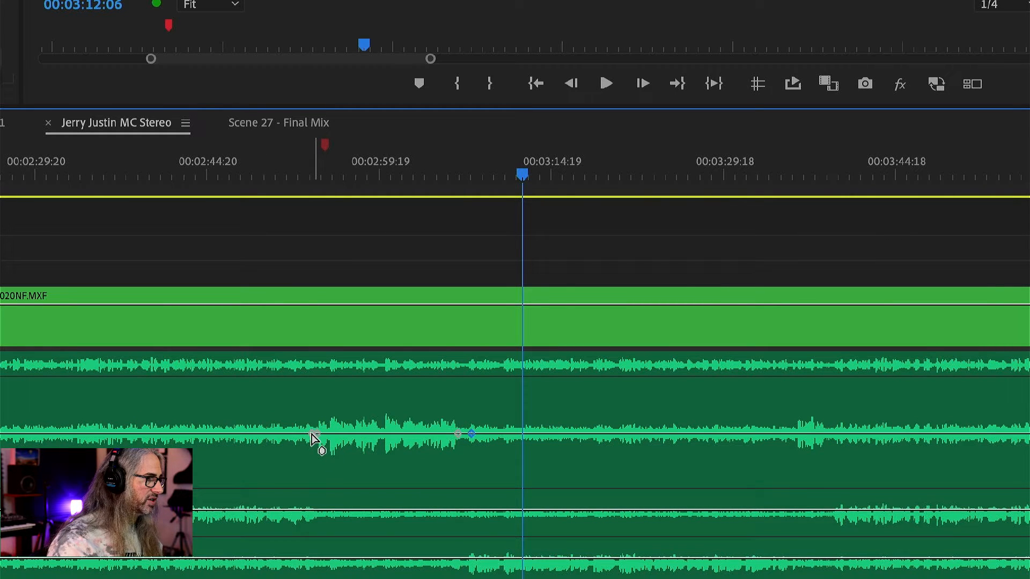
left_click_drag(312, 433, 308, 432)
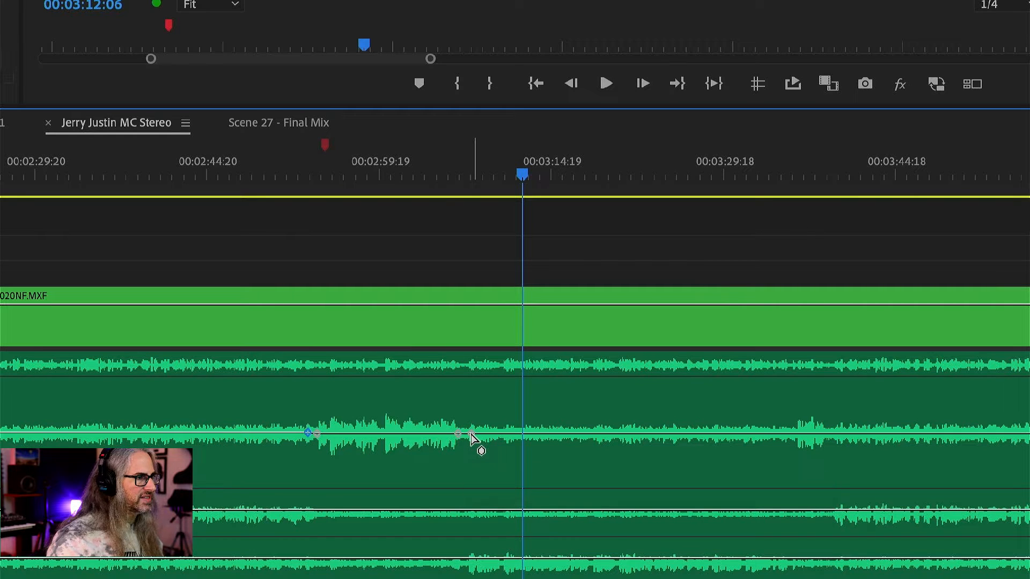
Step: Raise the last threshold keyframe on track A2 to just above -21.7 dB and lower the two middle keyframes to an equal level below the line
left_click_drag(471, 434, 471, 422)
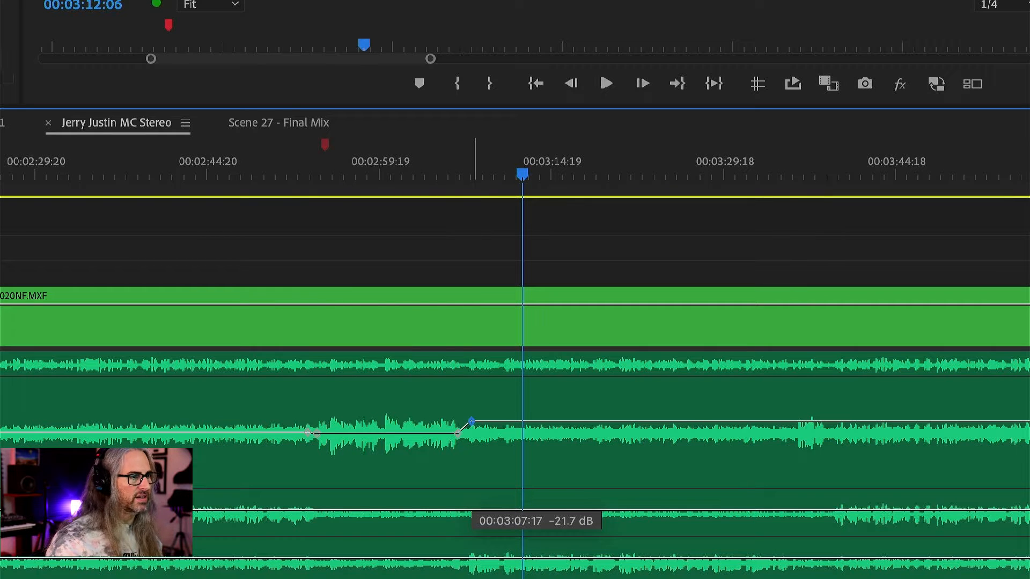
left_click_drag(471, 422, 471, 420)
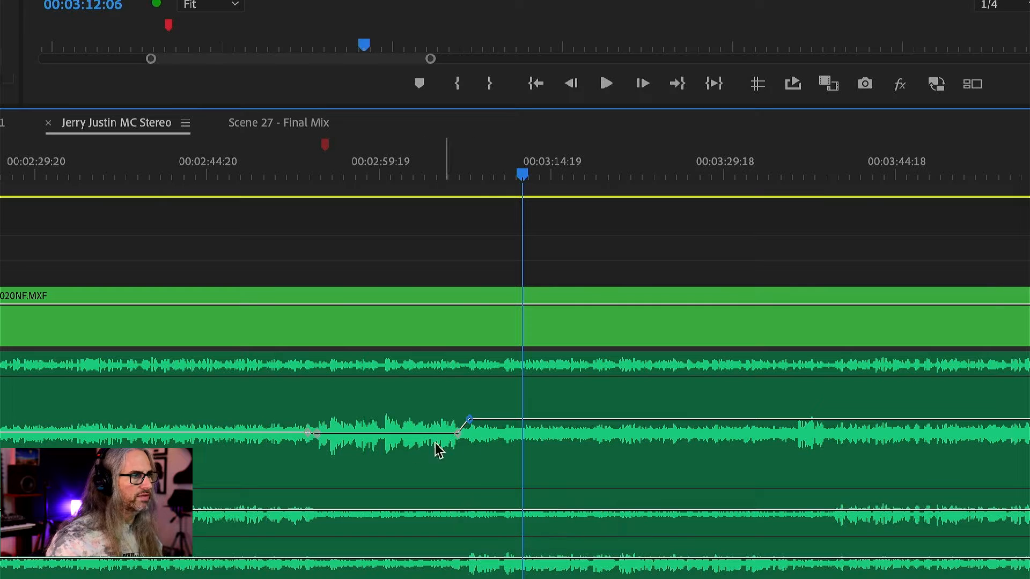
left_click_drag(317, 435, 316, 447)
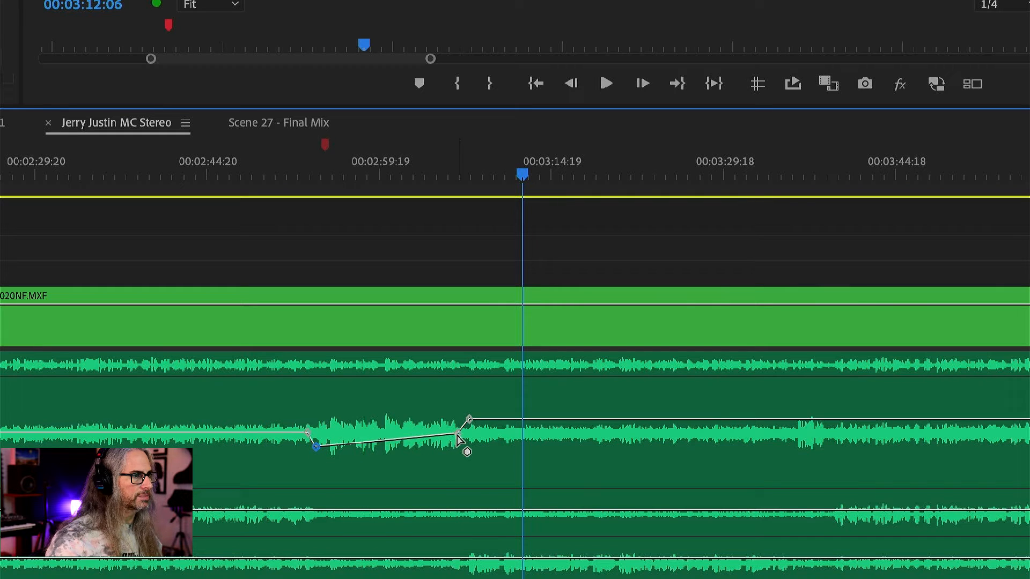
left_click_drag(457, 433, 459, 447)
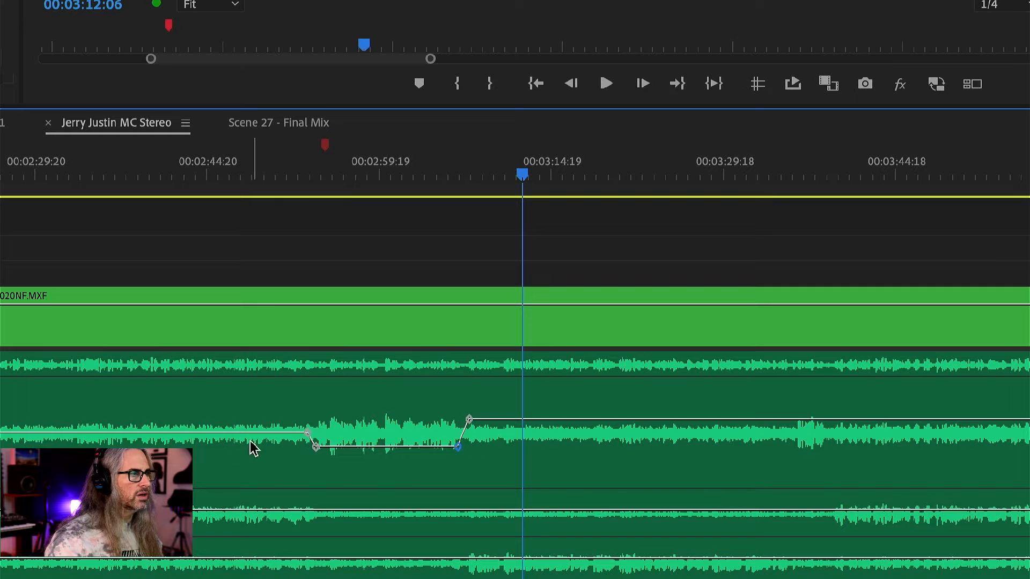
Step: Play track A2 from 00:02:50:07 to hear the automated AutoGate threshold at the start of the speech
left_click(308, 434)
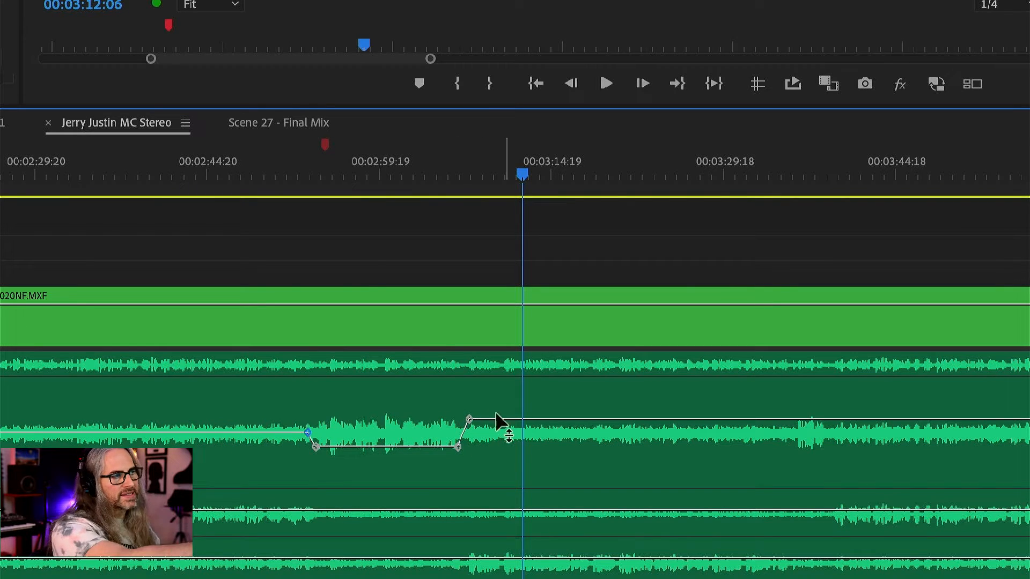
mouse_move(475, 420)
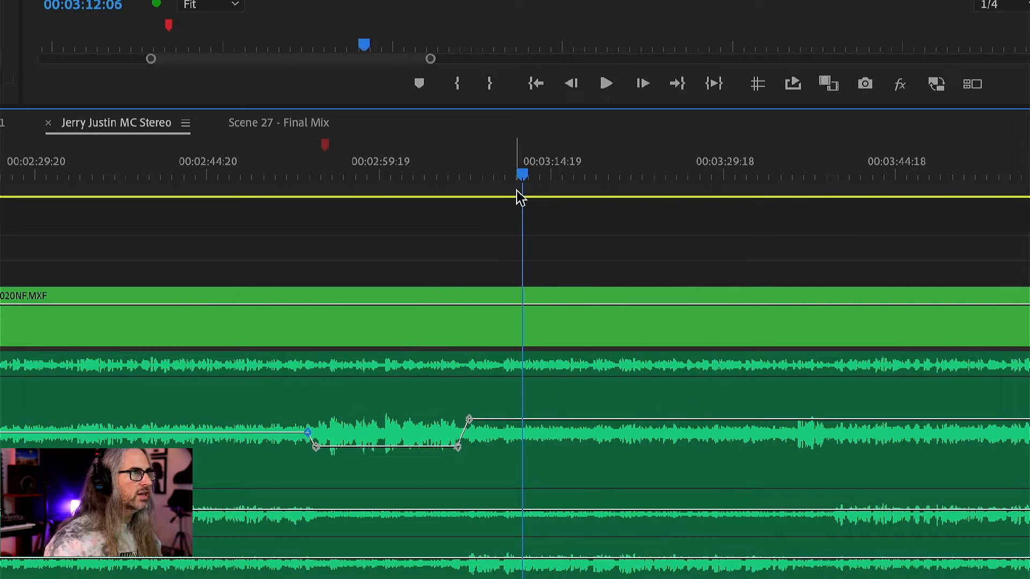
left_click_drag(522, 176, 269, 186)
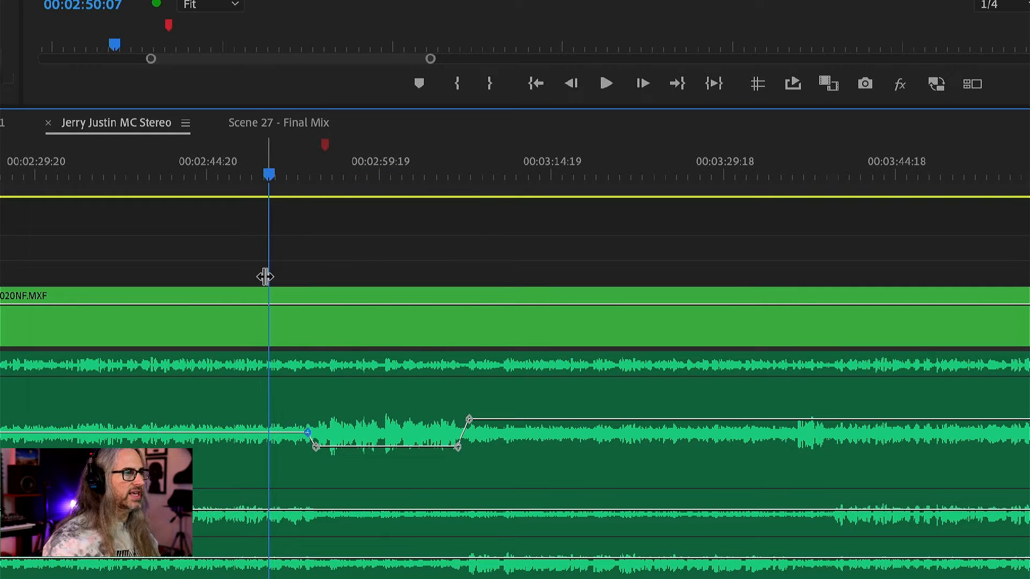
key("space")
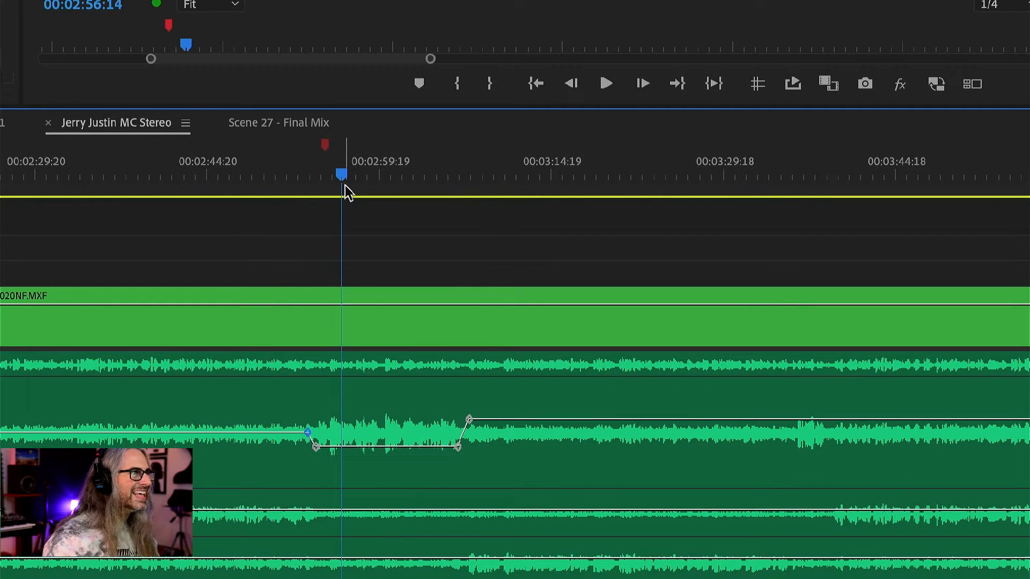
Step: Raise the first AutoGate Threshold keyframe before the speech on track A2 to about the level of the last keyframe
left_click_drag(345, 185, 264, 184)
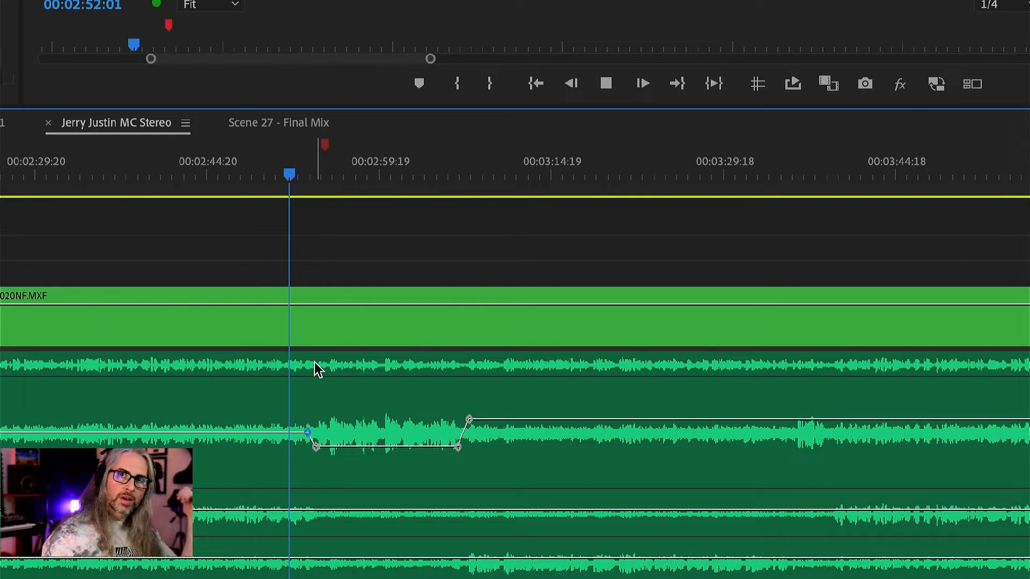
key("space")
left_click_drag(308, 432, 310, 419)
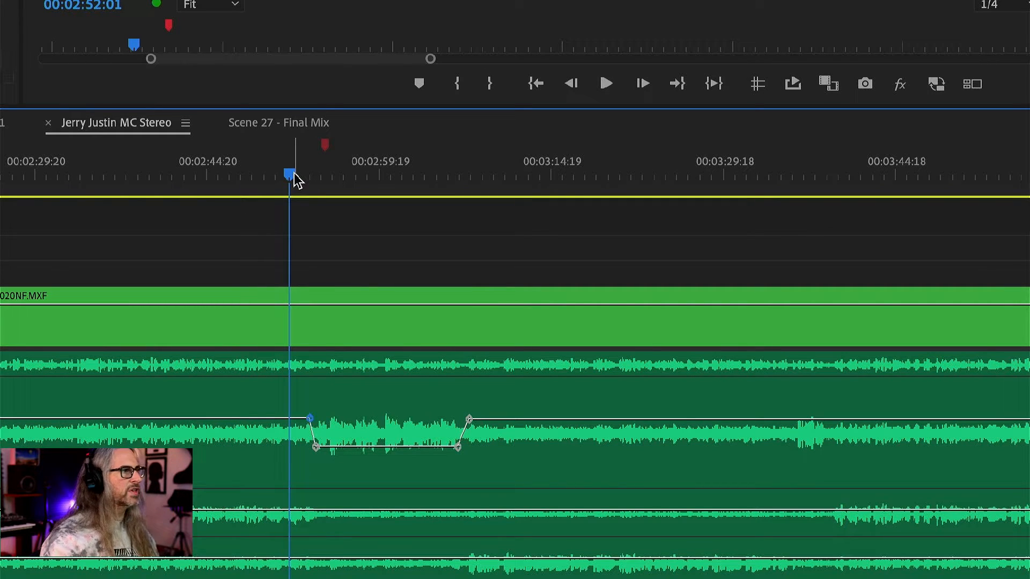
Step: Play track A2 from 00:02:49:23 to hear the gate with the raised threshold keyframe before the speech
key("space")
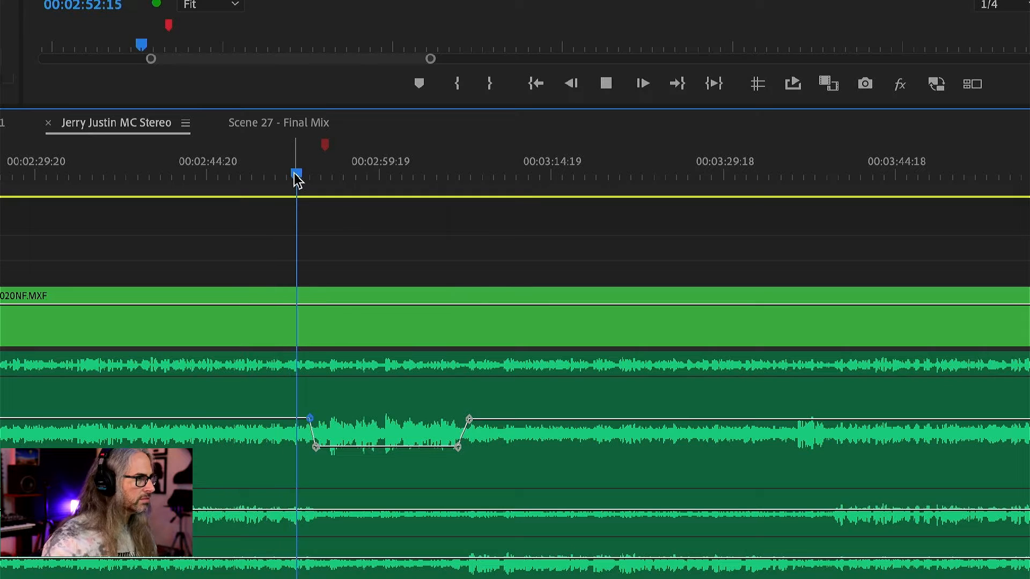
key("space")
key("j")
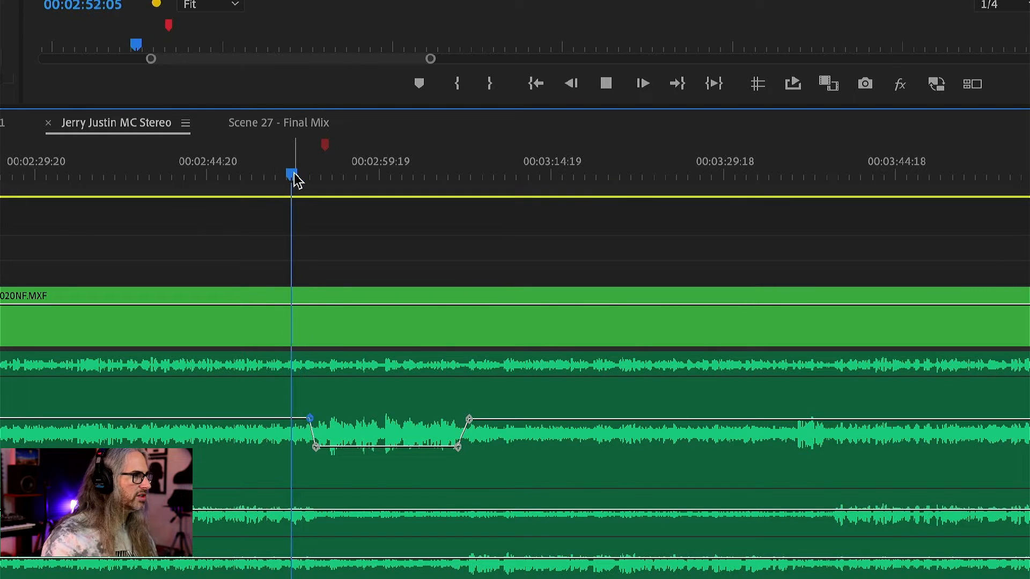
key("space")
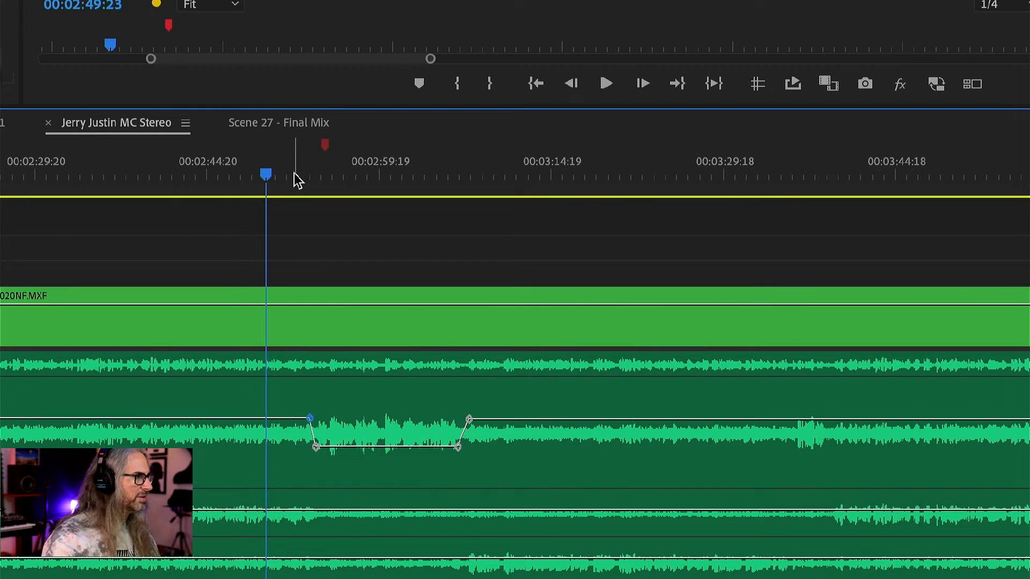
key("space")
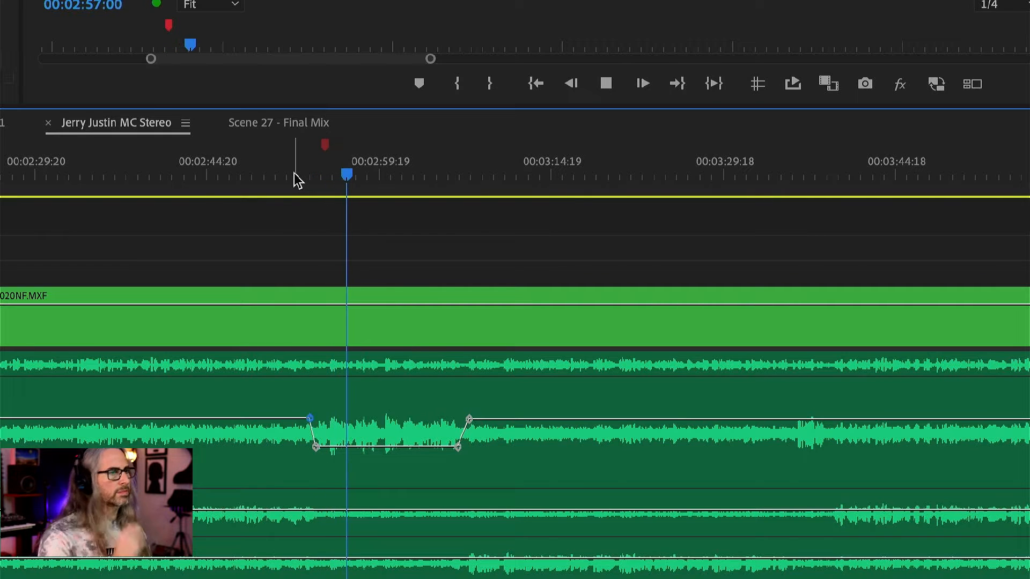
Step: Play the short speech burst on track A2 from 00:03:35:20 and stop at 00:03:37:20
key("minus")
key("minus")
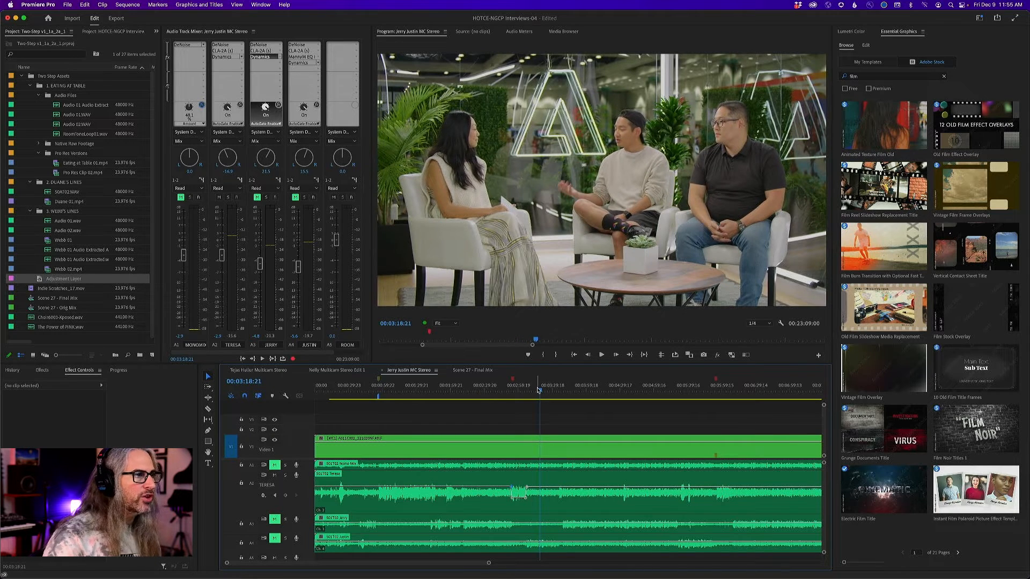
left_click_drag(539, 391, 558, 393)
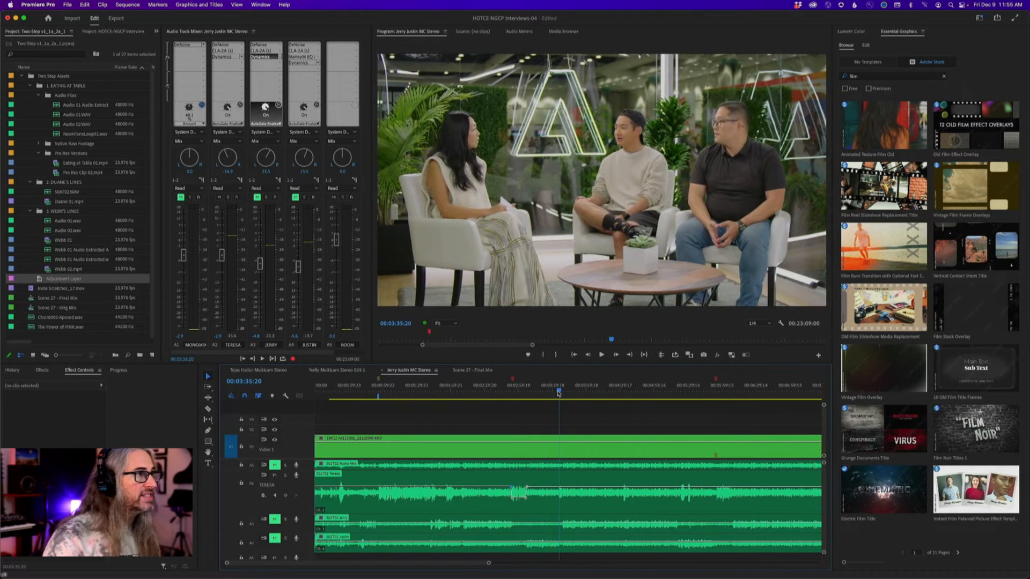
key("space")
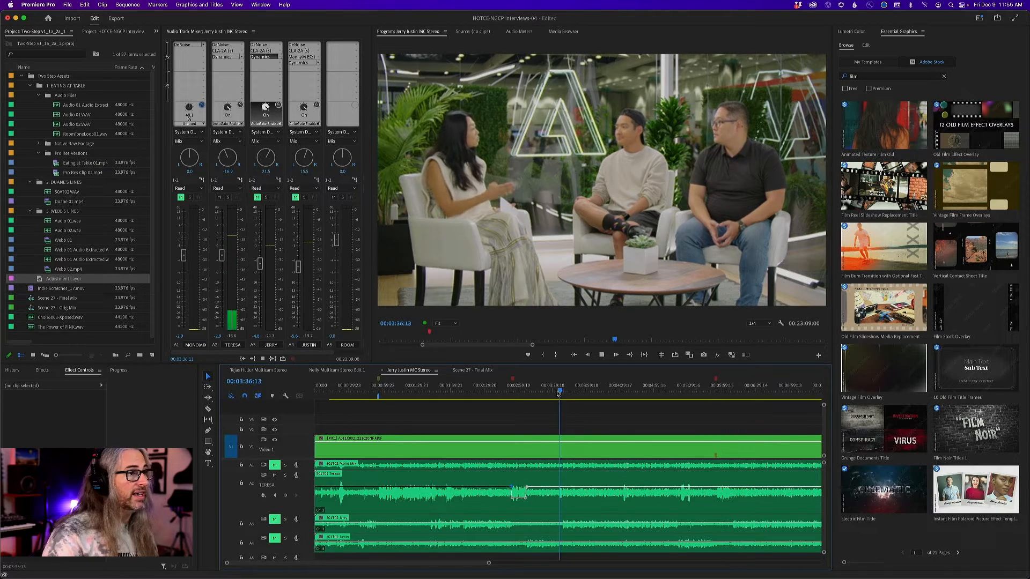
key("l")
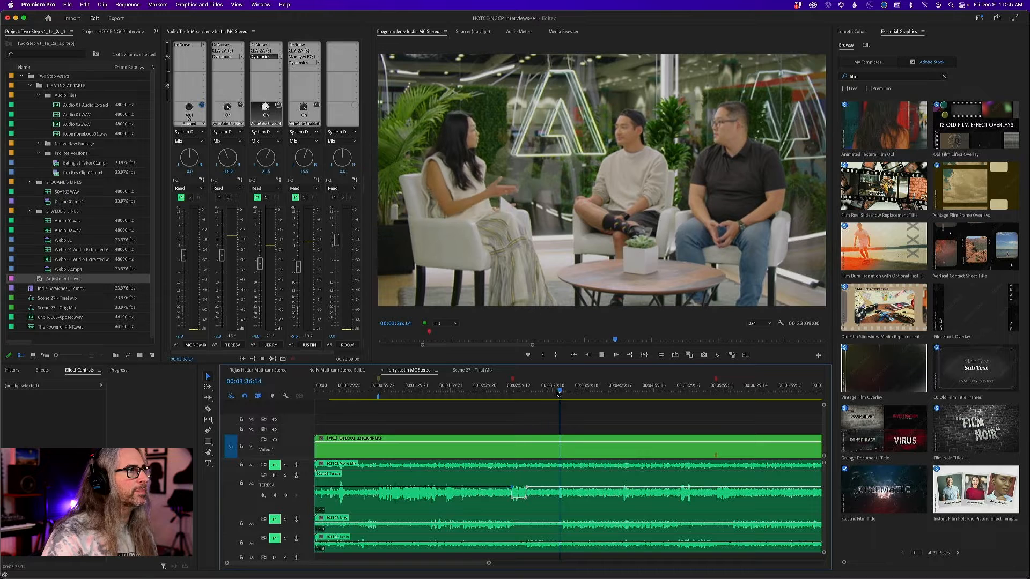
key("space")
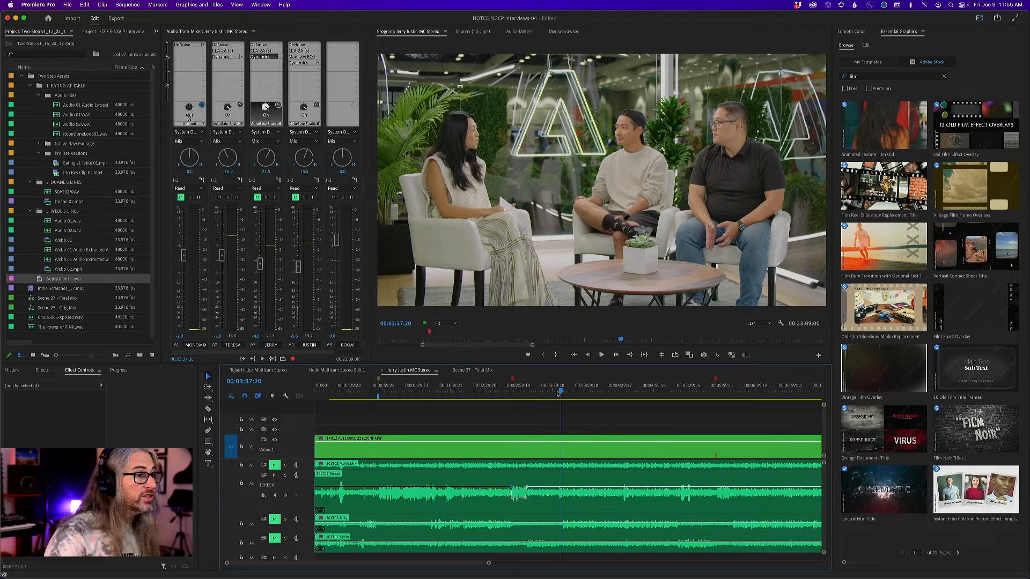
Step: Add four AutoGate Threshold keyframes around the short speech near 00:03:37 on track A2 and lower the two middle ones equally below the line
key("equal")
key("equal")
key("equal")
key("equal")
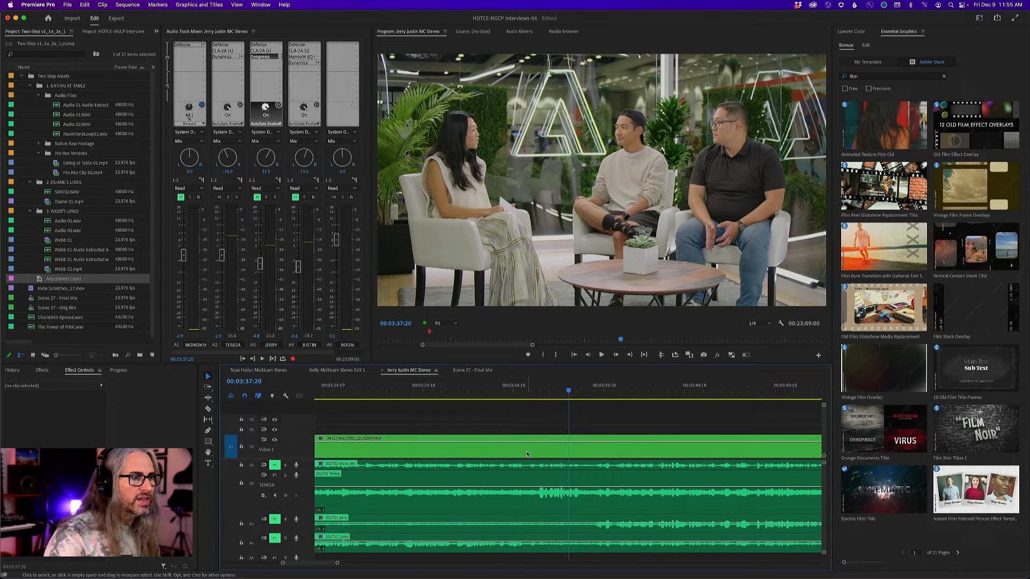
key("equal")
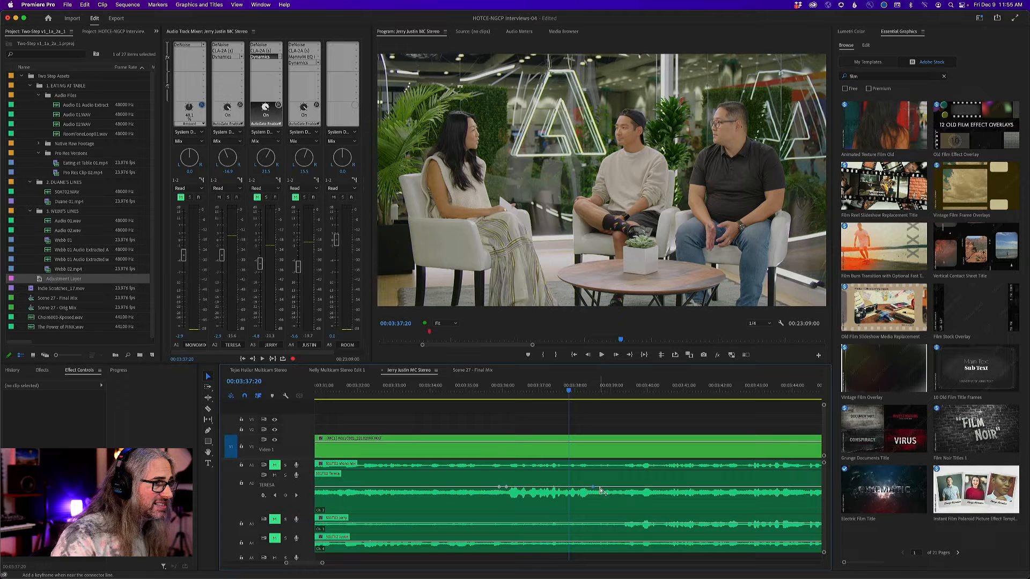
left_click_drag(593, 489, 594, 496)
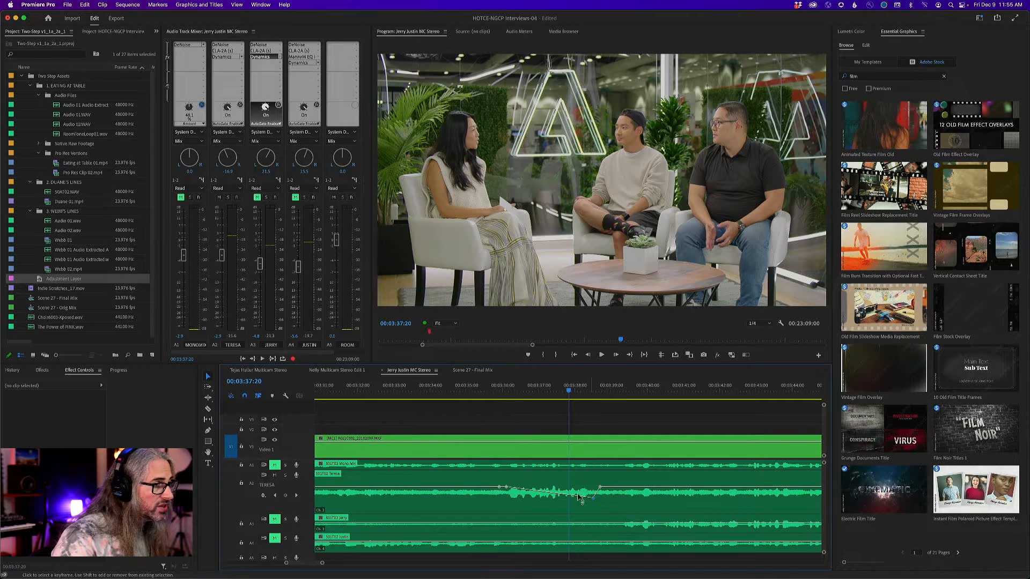
left_click_drag(507, 490, 506, 498)
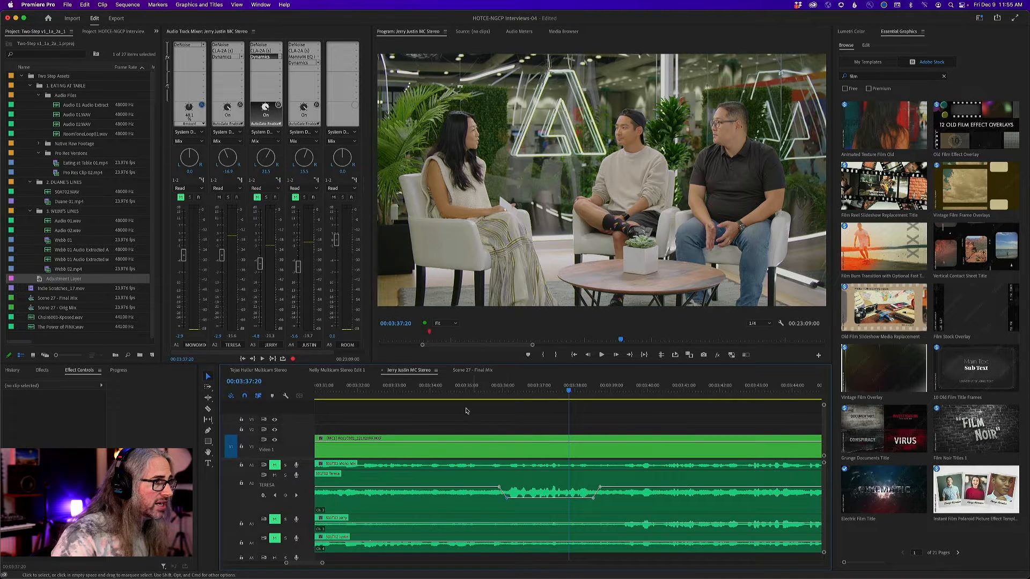
Step: Play track A2 from about 00:03:34:15 to 00:03:40:10 to check the gate opening on the short speech
left_click(455, 387)
key("space")
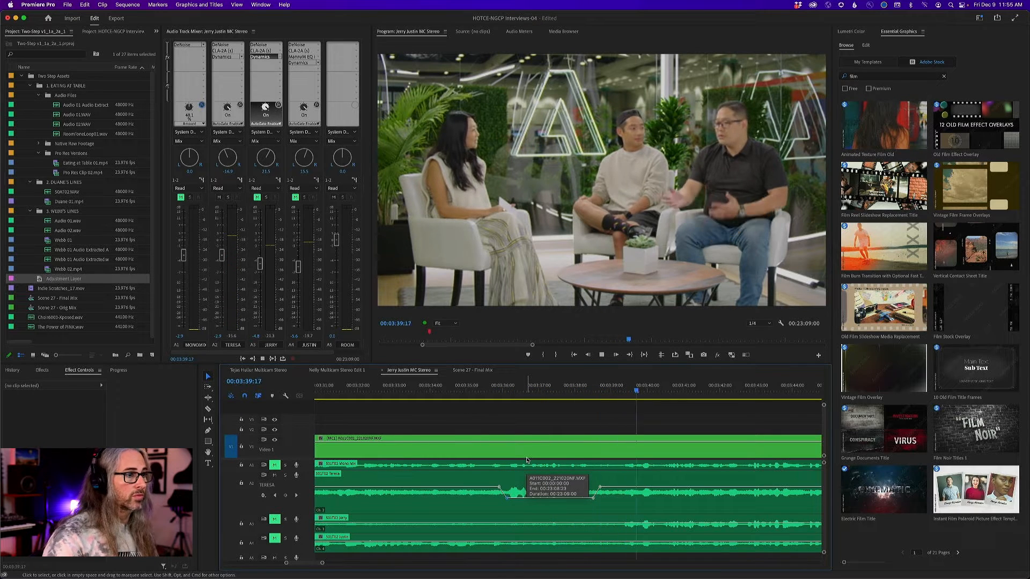
key("space")
Step: Mute track A2, keep track A3 muted, and unmute track A4 so that only A4's microphone is heard
key("minus")
key("minus")
key("minus")
key("minus")
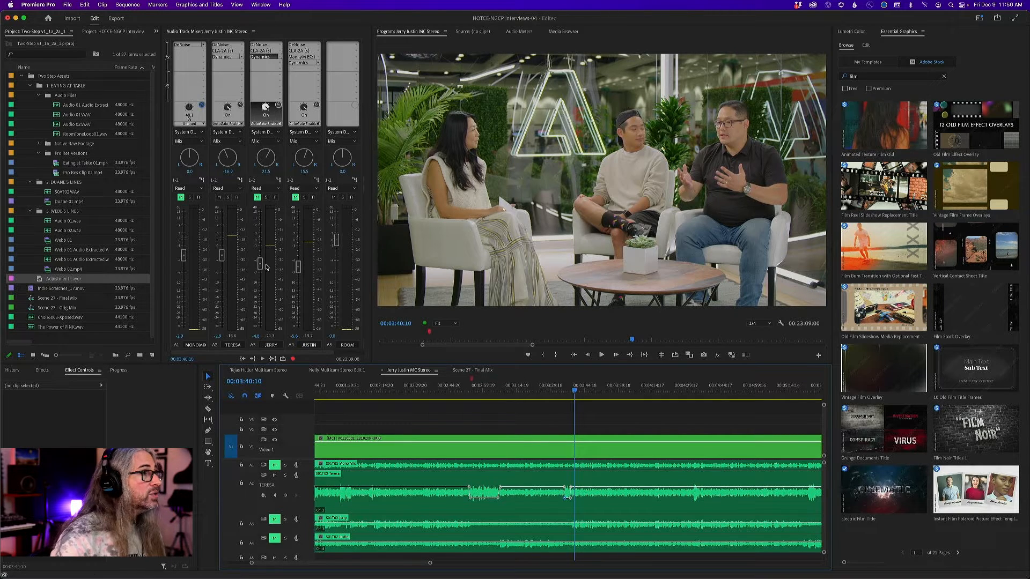
left_click(257, 198)
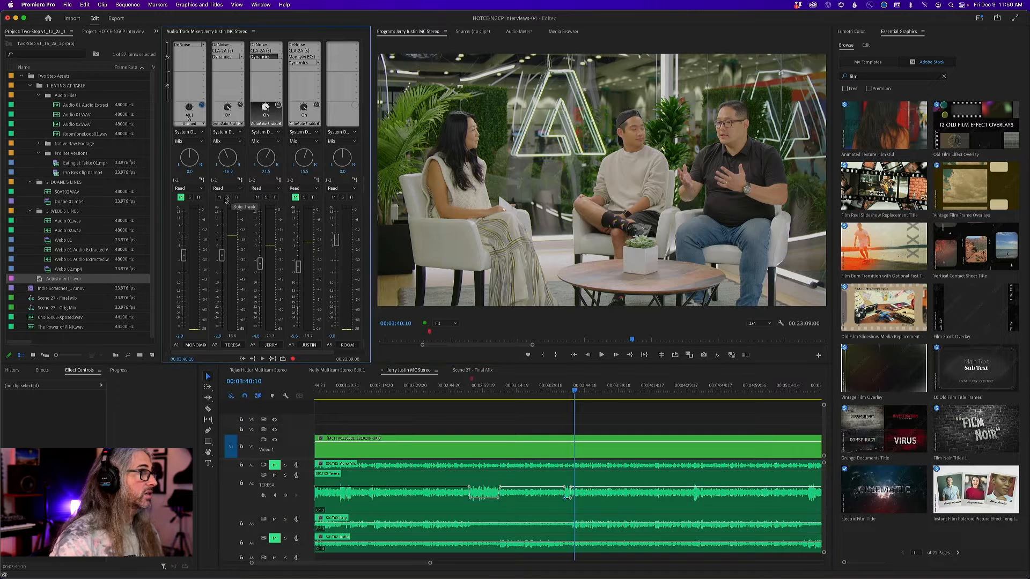
left_click(219, 197)
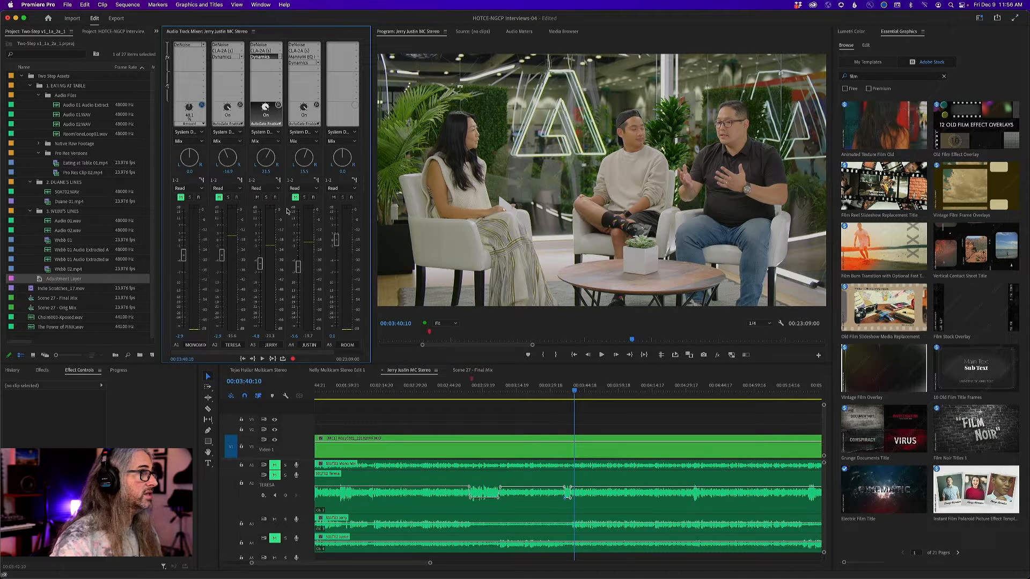
left_click(257, 197)
left_click(295, 197)
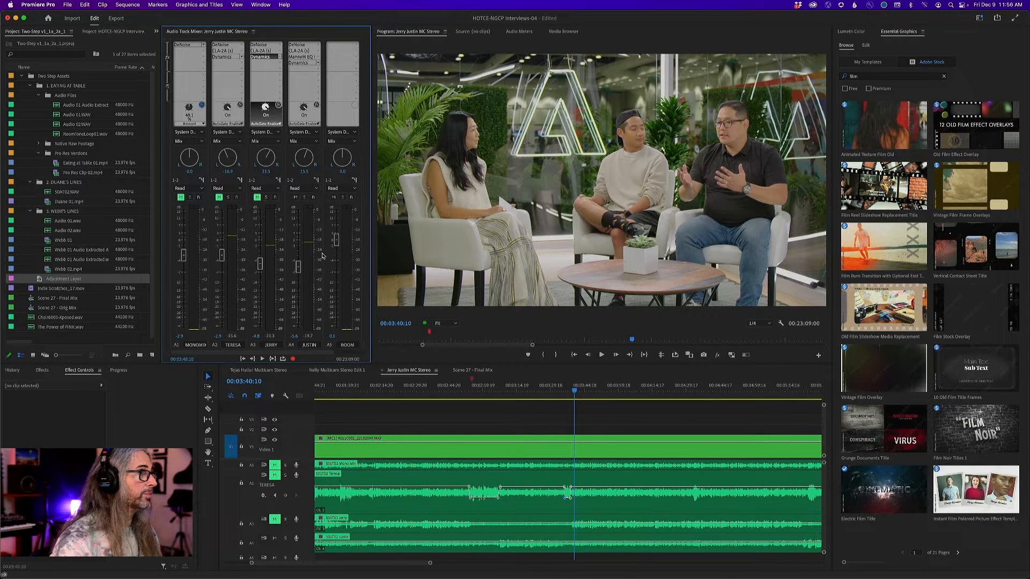
Step: Play track A4 from around 00:03:04:13 and stop at 00:03:06:07, where its speech begins
left_click_drag(575, 391, 494, 393)
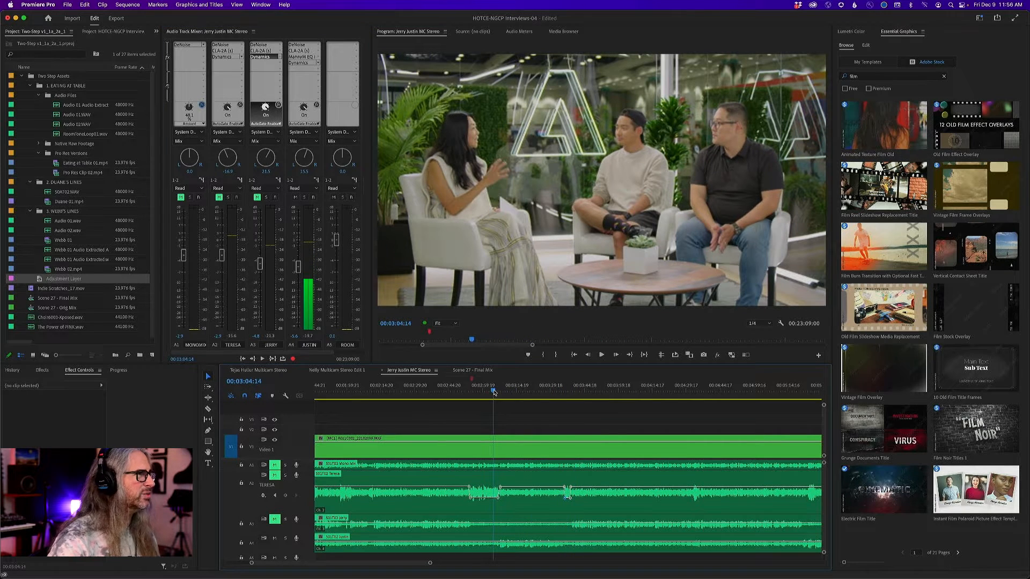
key("space")
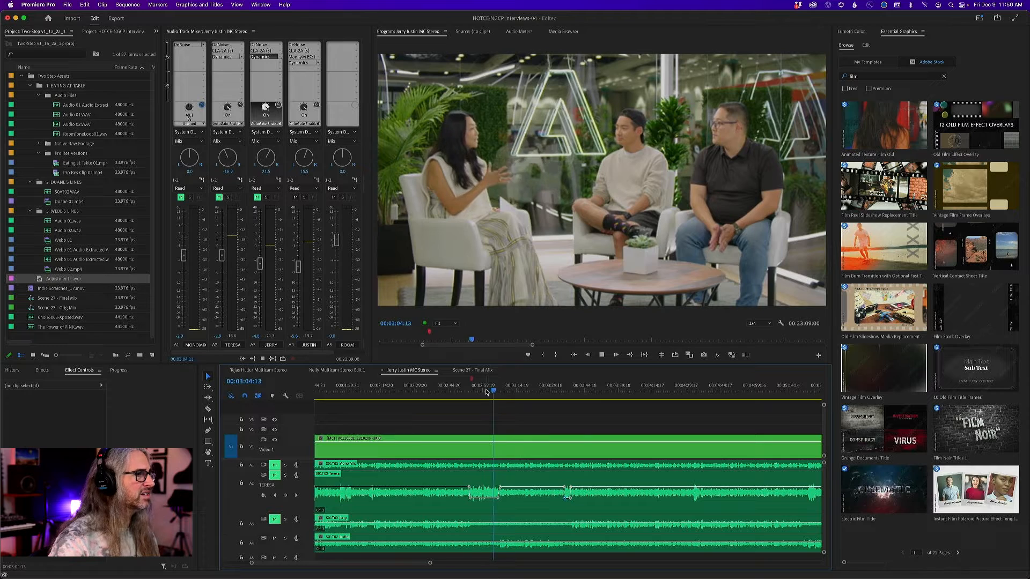
key("space")
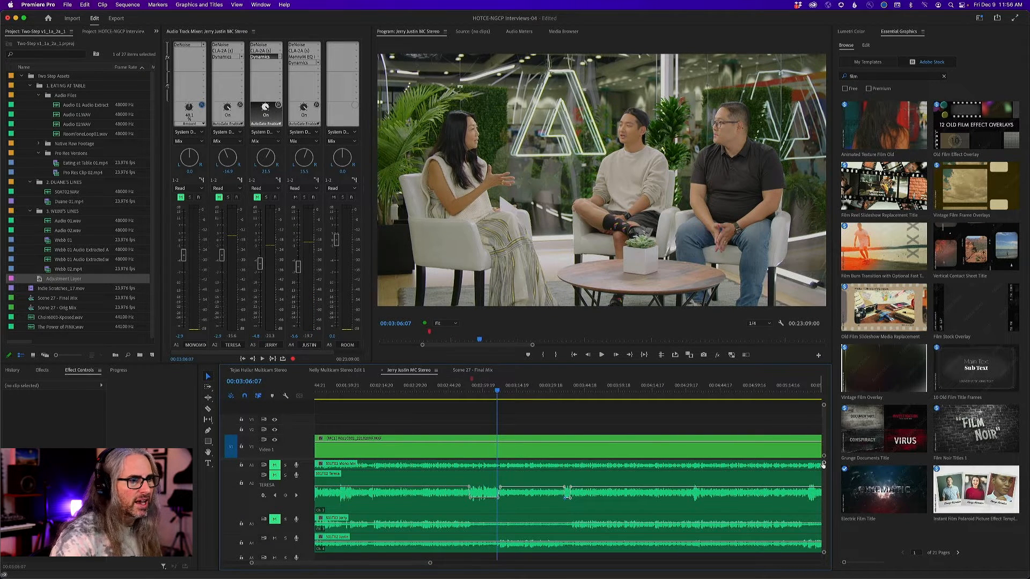
Step: Bring tracks A3 and A4 into view in the timeline and increase the height of track A4
mouse_move(823, 464)
left_mouse_down()
mouse_move(823, 476)
mouse_move(823, 466)
left_mouse_up()
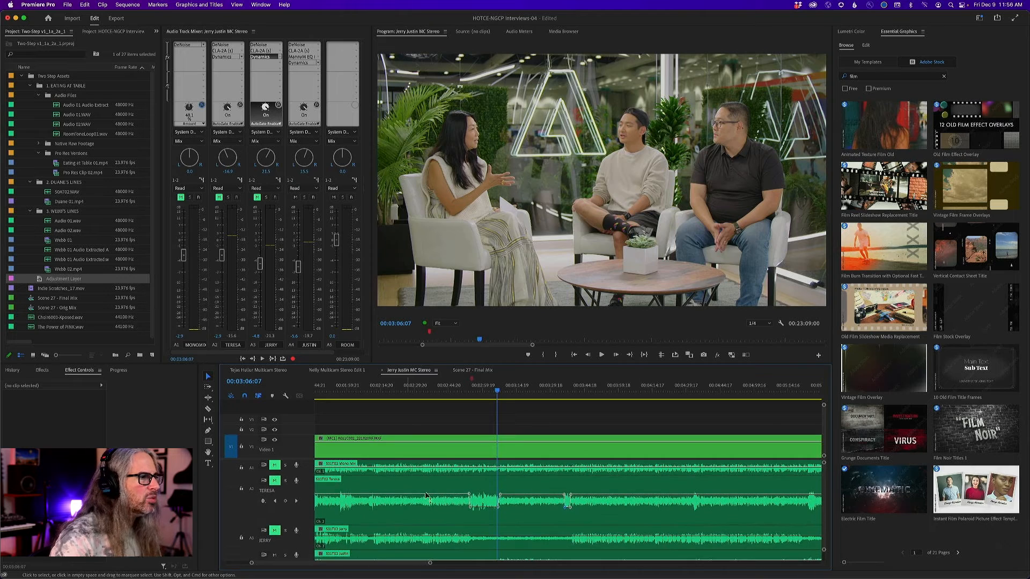
scroll(428, 496, "down", 5)
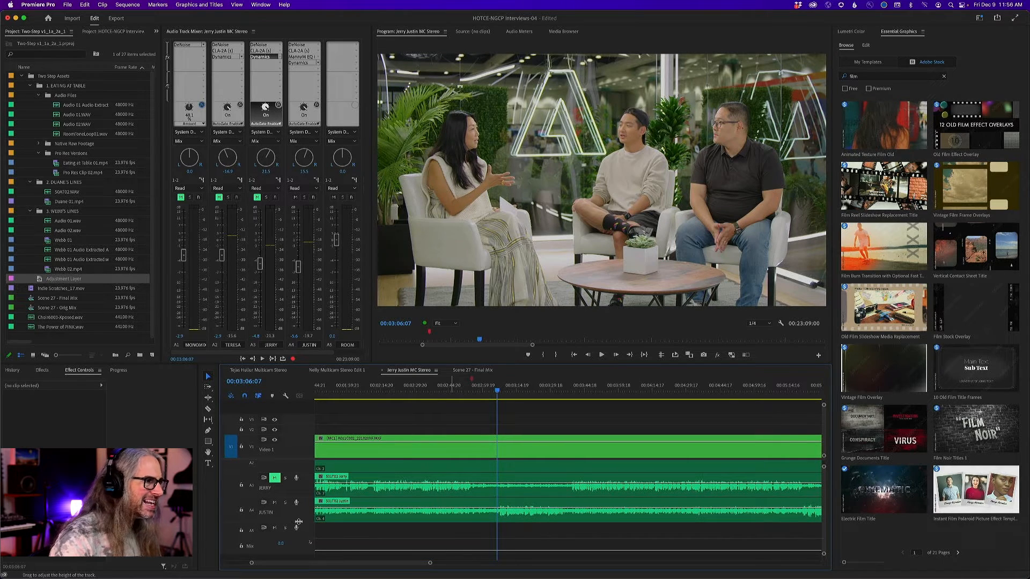
left_click_drag(299, 522, 298, 539)
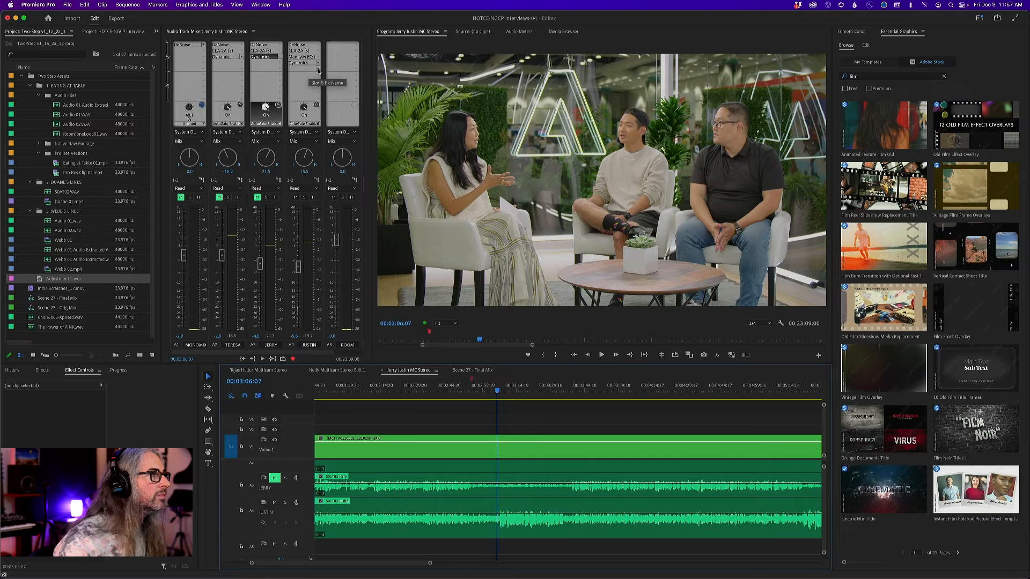
Step: Add a Parametric Equalizer to the fifth effect slot of track A4 in the Audio Track Mixer
left_click(318, 70)
mouse_move(344, 93)
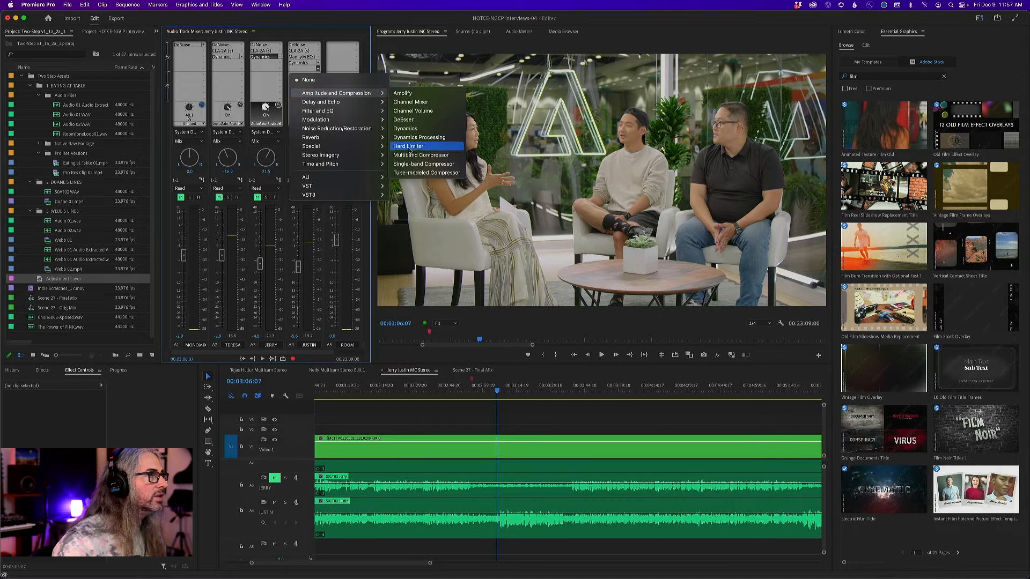
mouse_move(343, 111)
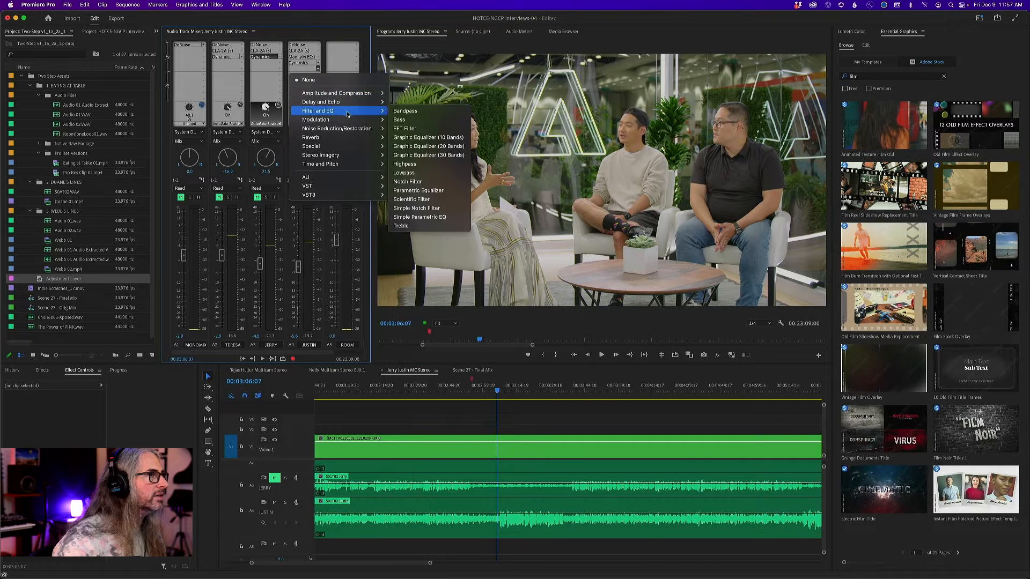
left_click(457, 191)
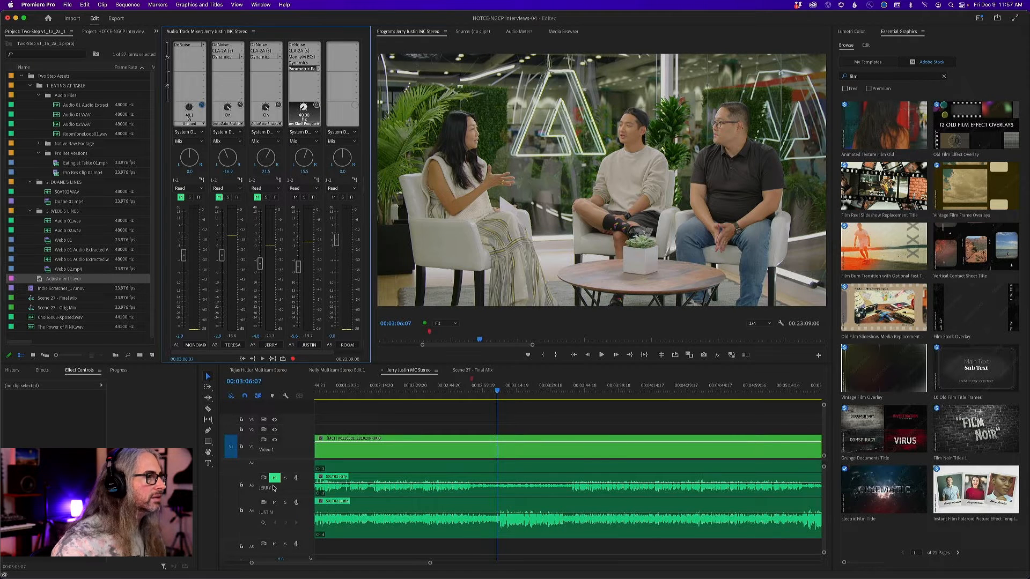
Step: Examine the Parametric Equalizer parameters available for track keyframes on track A4, without choosing one
left_click(263, 524)
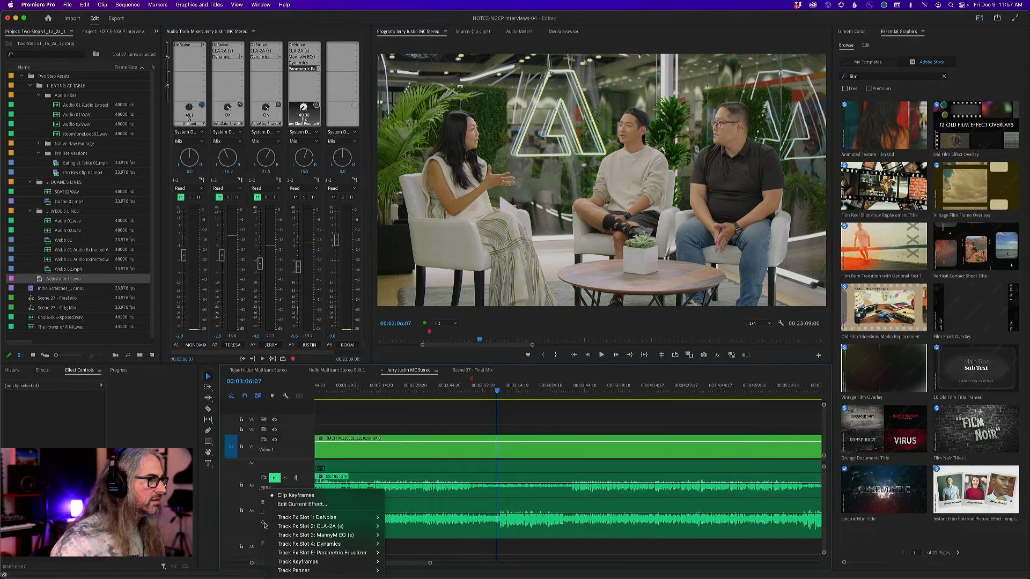
mouse_move(270, 553)
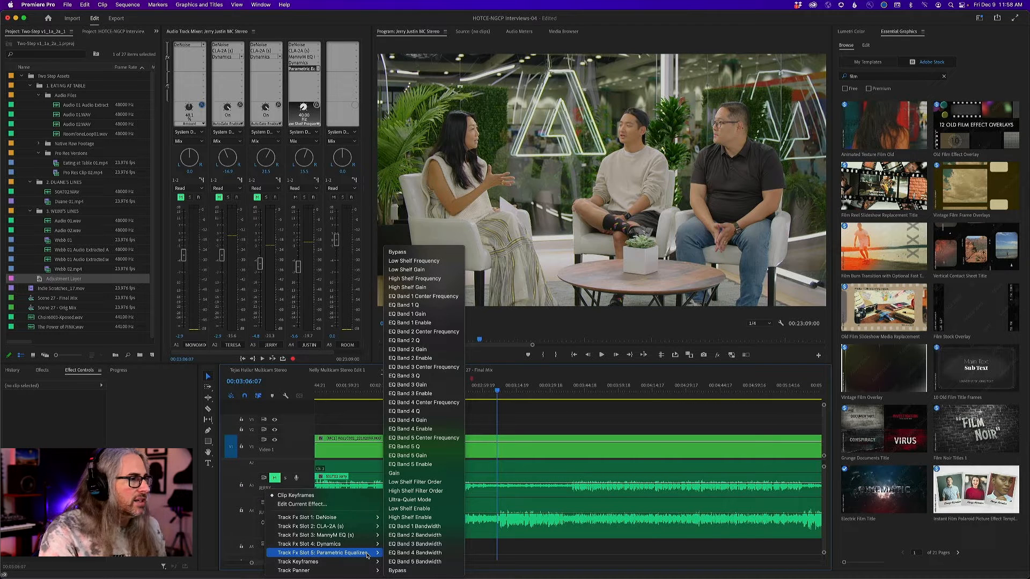
left_click(224, 489)
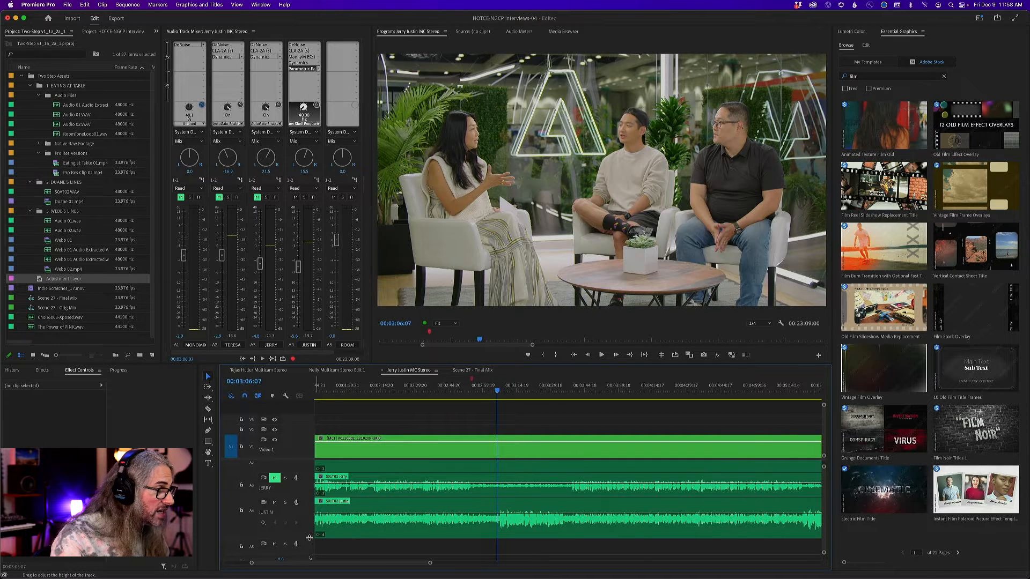
Step: Increase the height of track A4, then find the end of its speech section by playing briefly to 00:03:38:05
left_click_drag(308, 539, 309, 550)
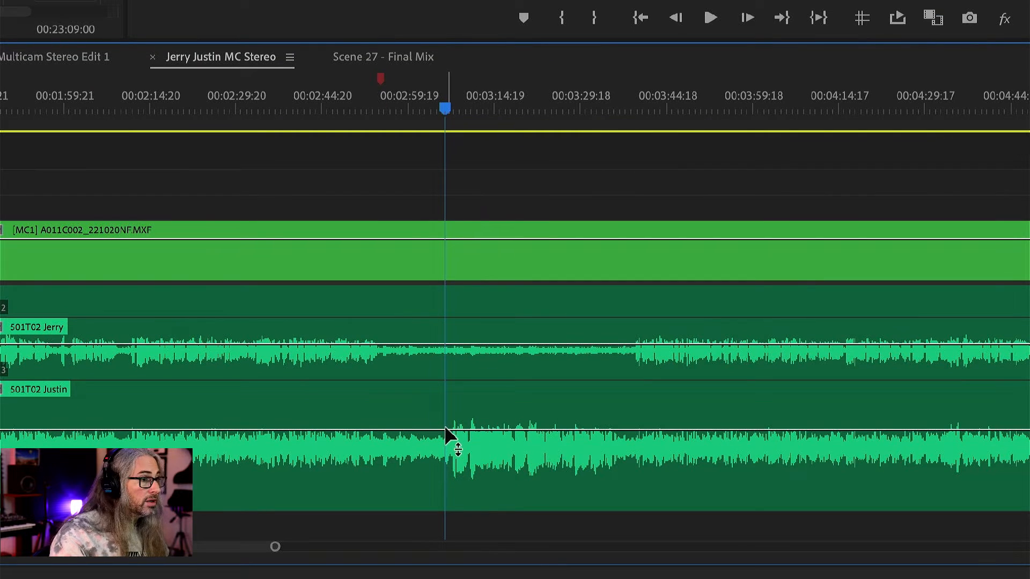
key("minus")
key("minus")
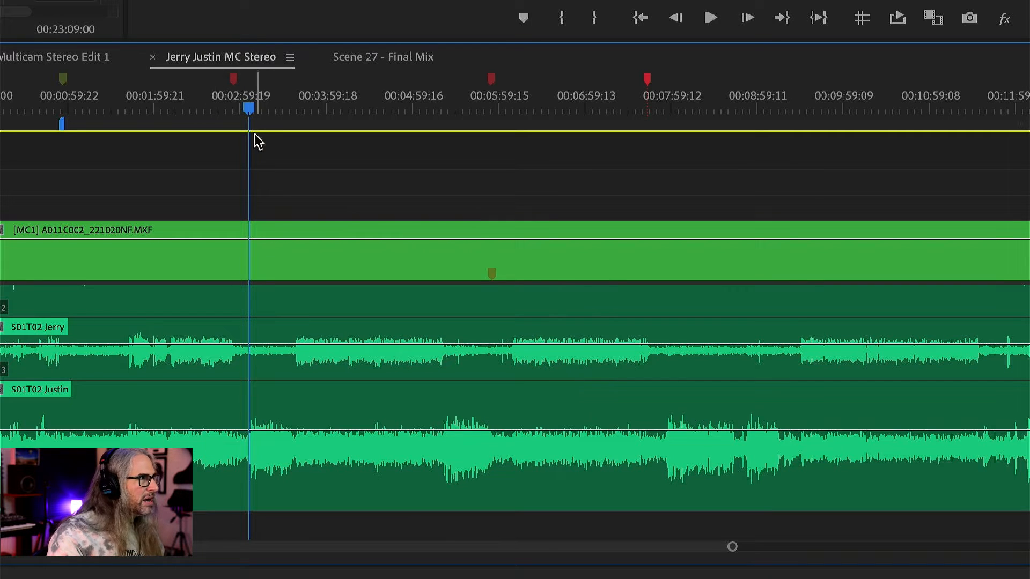
left_click_drag(248, 111, 289, 115)
key("space")
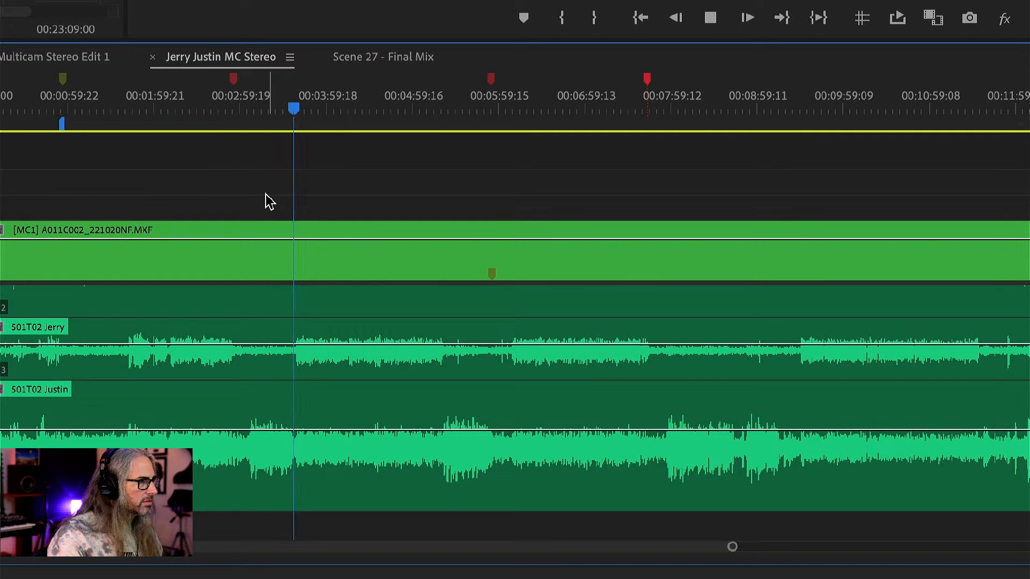
key("space")
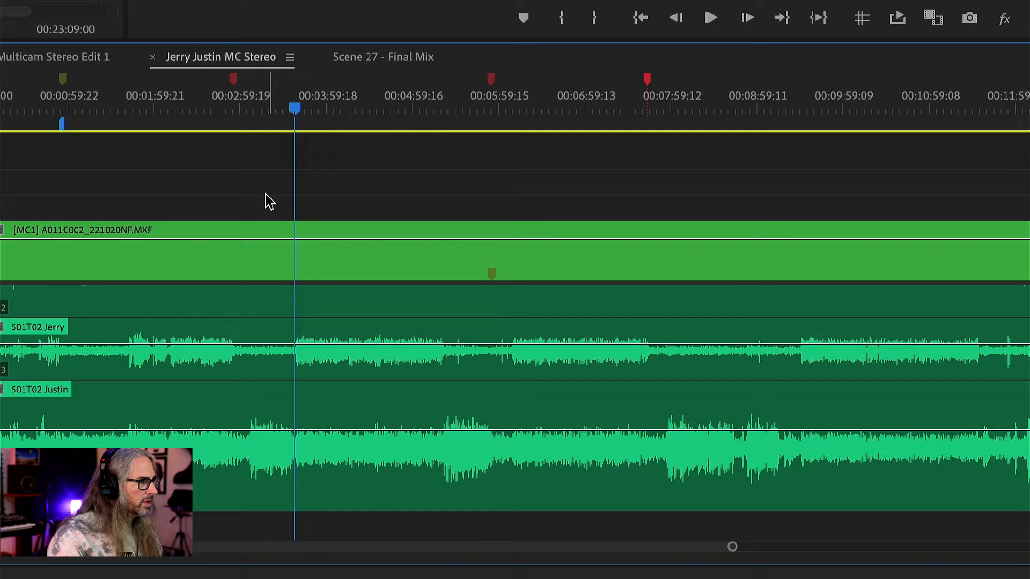
Step: Add a pair of clip volume keyframes on the A4 clip at each end of the speech section ending near 00:03:38
left_click(298, 433)
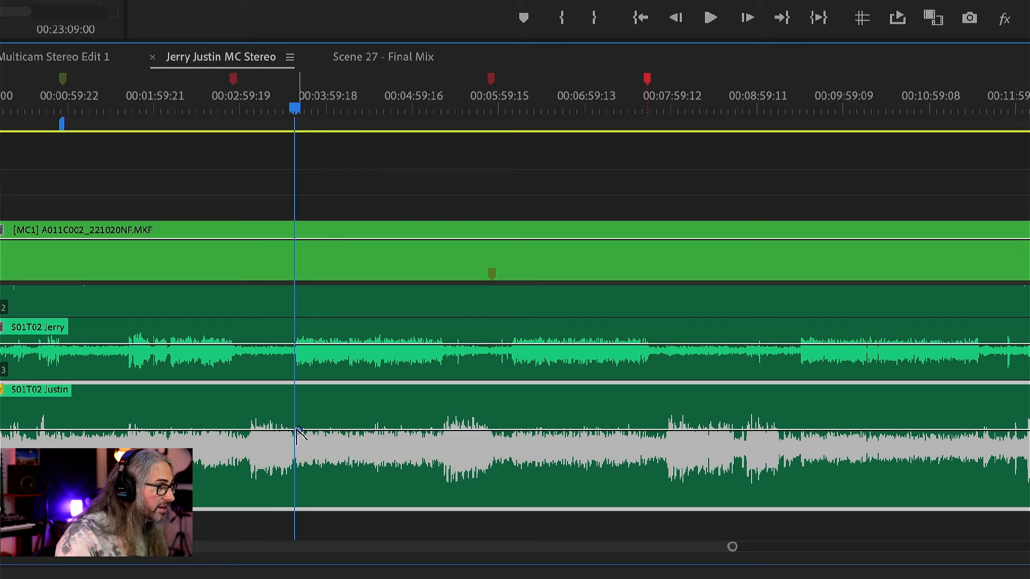
left_click(299, 430, "ctrl")
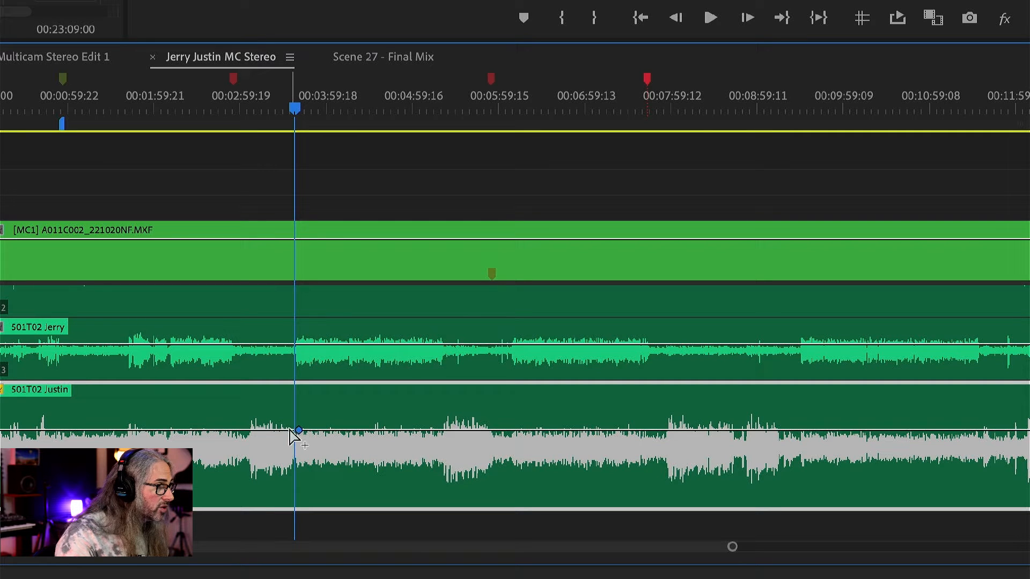
left_click(290, 430, "ctrl")
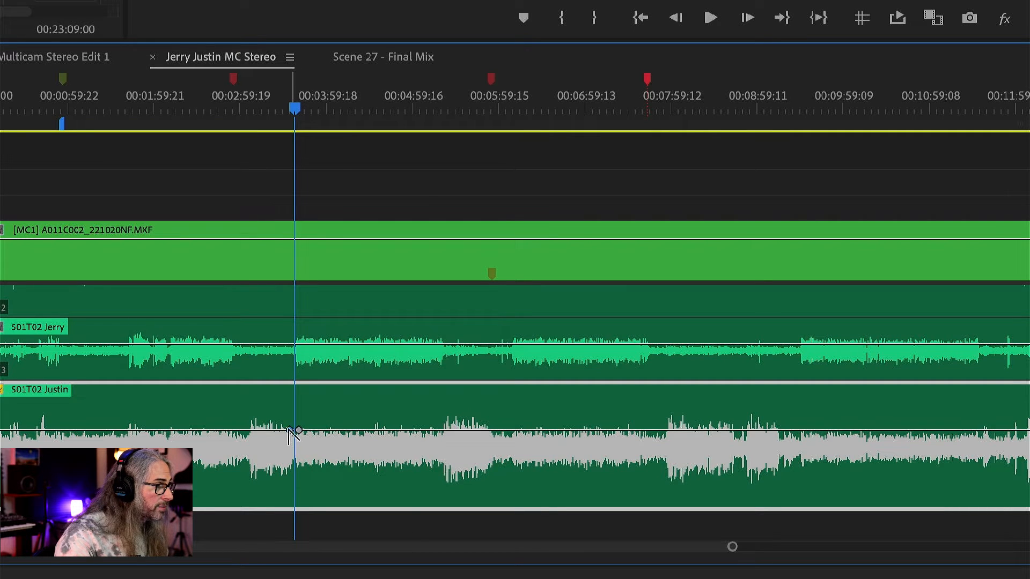
left_click(247, 430, "ctrl")
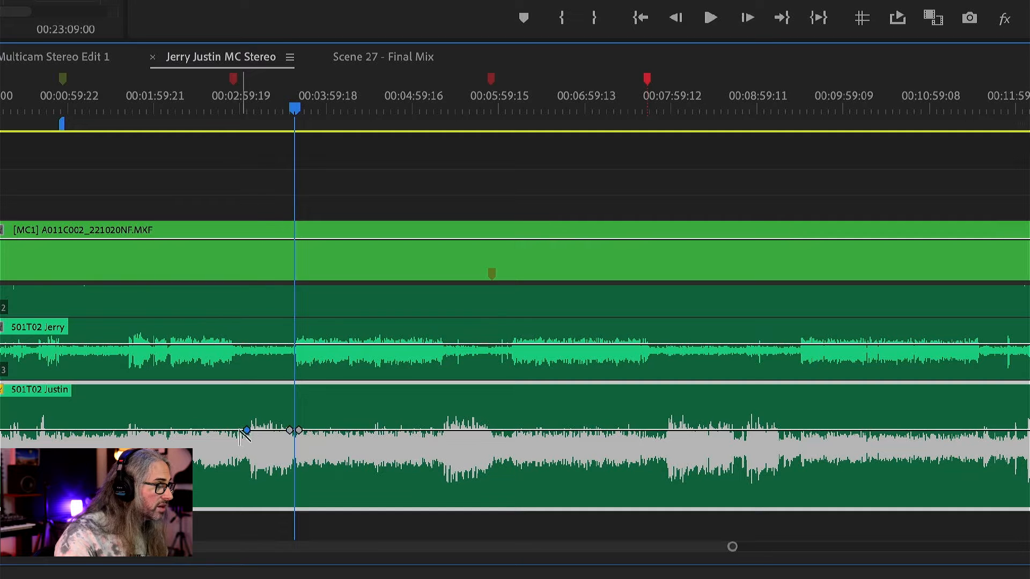
left_click(238, 430, "ctrl")
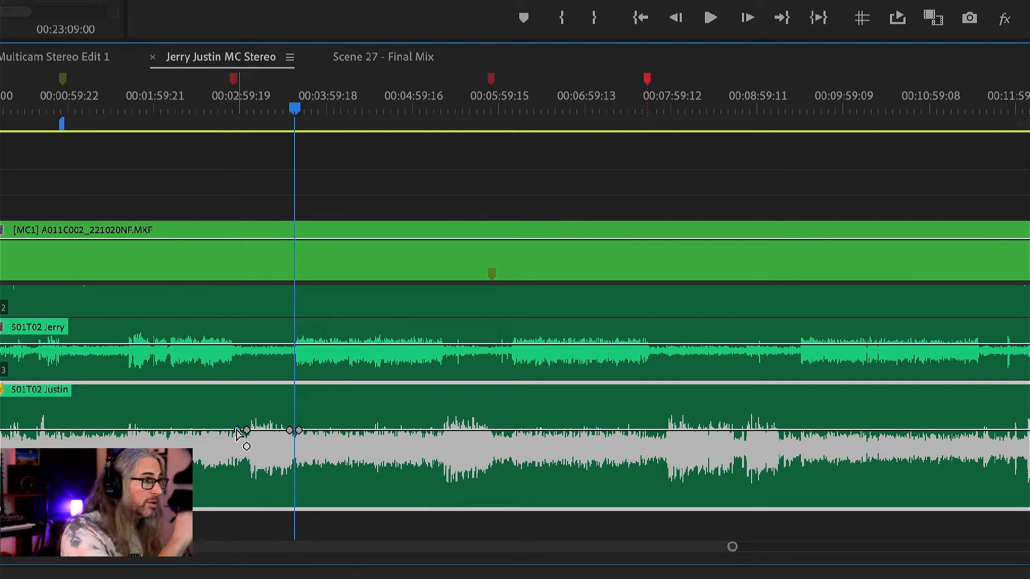
left_click_drag(237, 432, 238, 424)
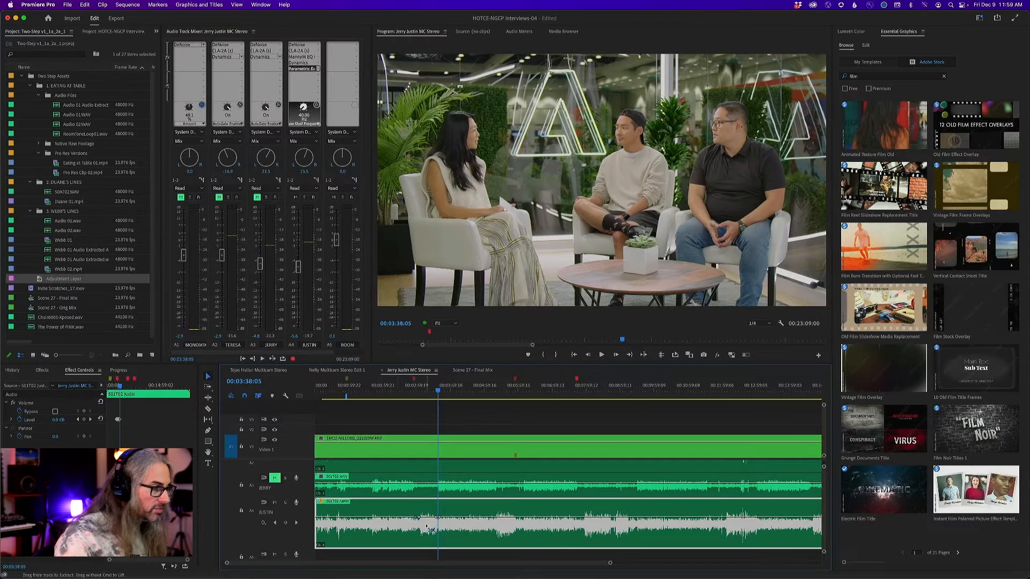
Step: Display the Dynamics AutoGate Threshold keyframes on track A4 and add a pair at each end of the speech section
right_click(263, 525)
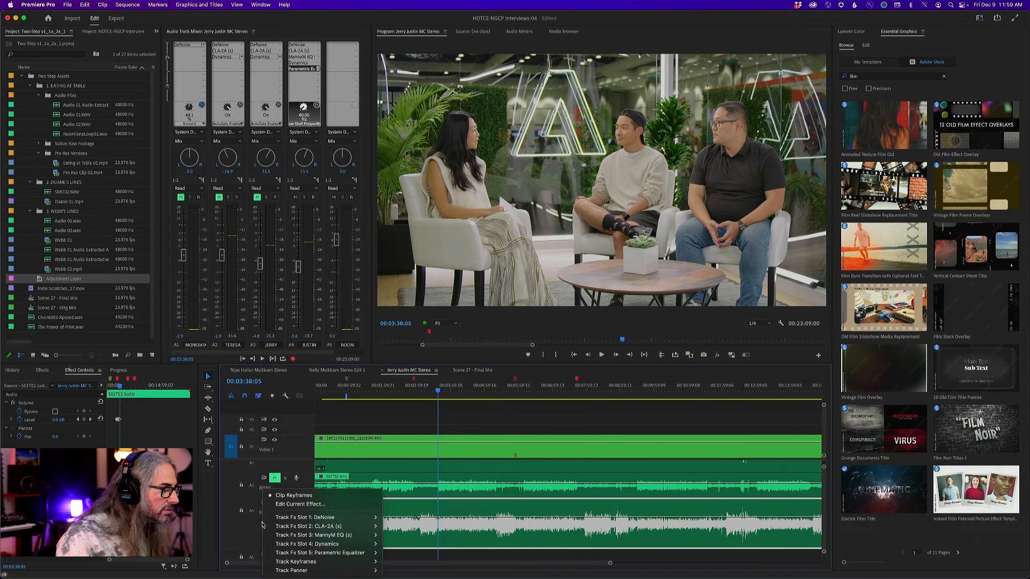
mouse_move(304, 544)
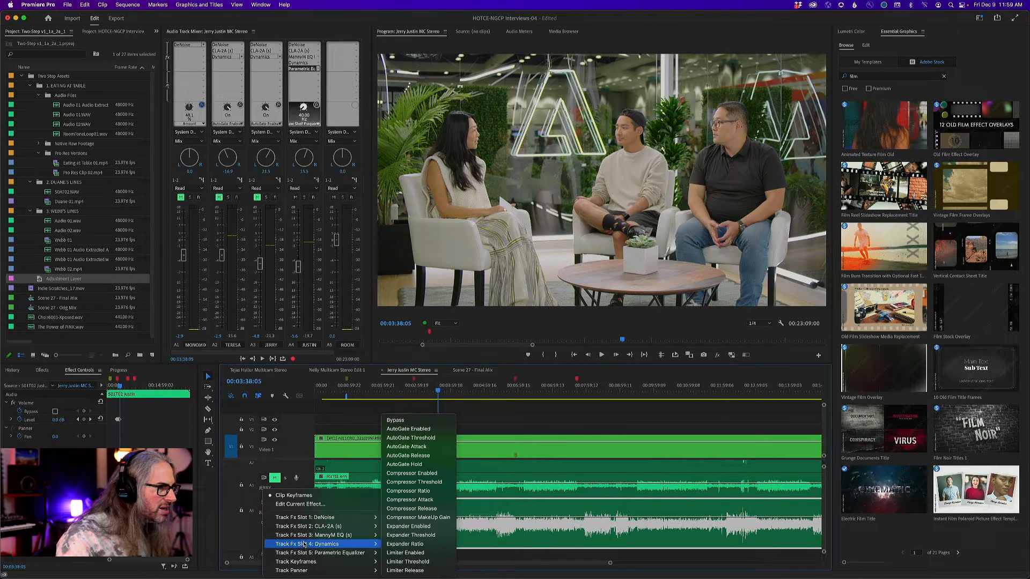
left_click(401, 473)
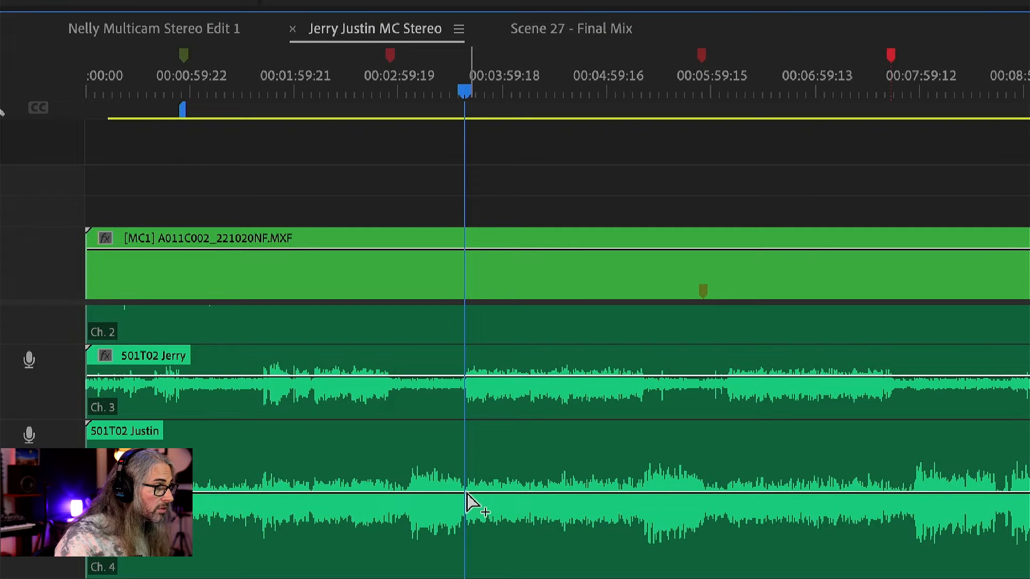
left_click(472, 493, "ctrl")
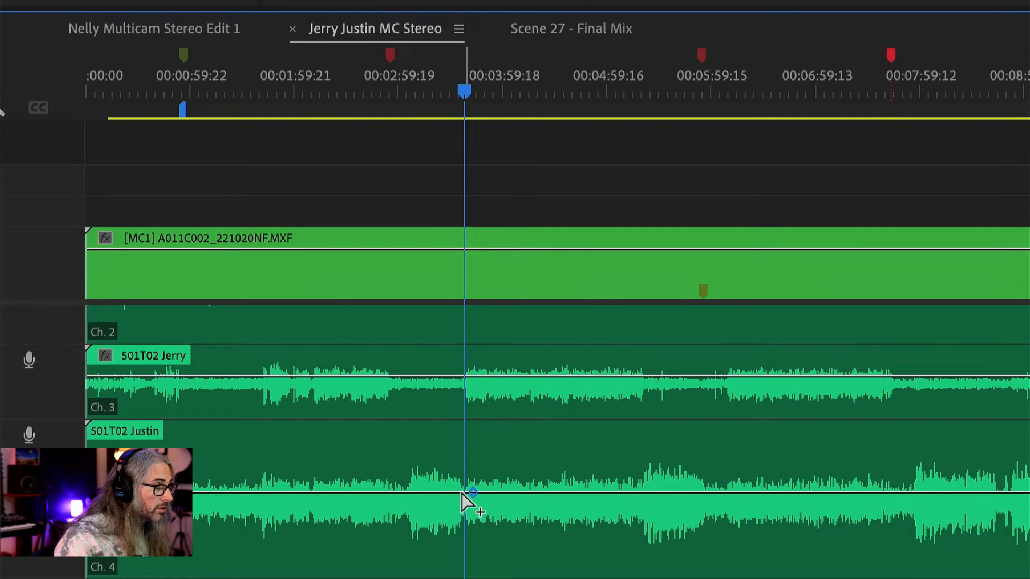
left_click(463, 493, "ctrl")
left_click(407, 493, "ctrl")
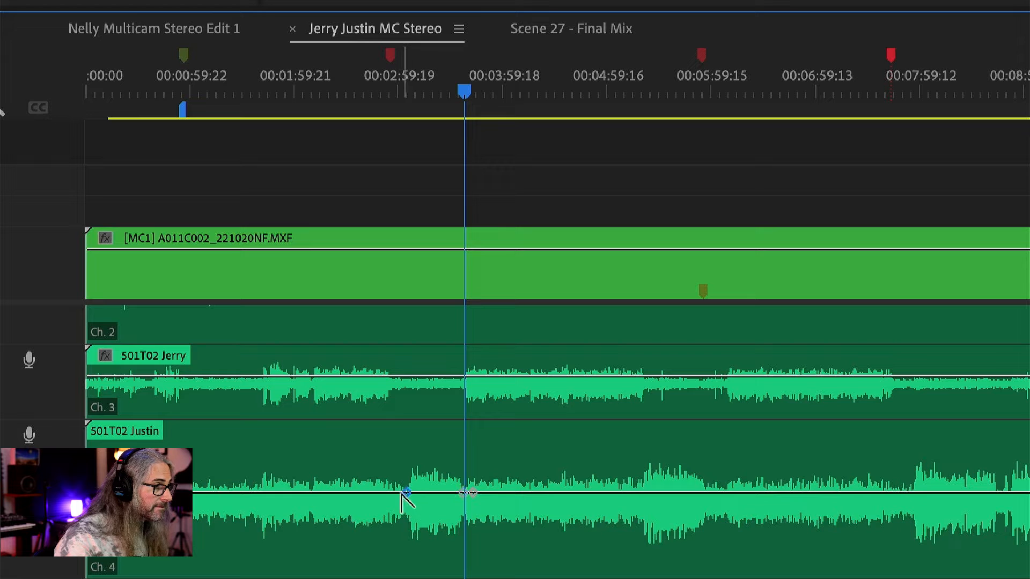
left_click(397, 492, "ctrl")
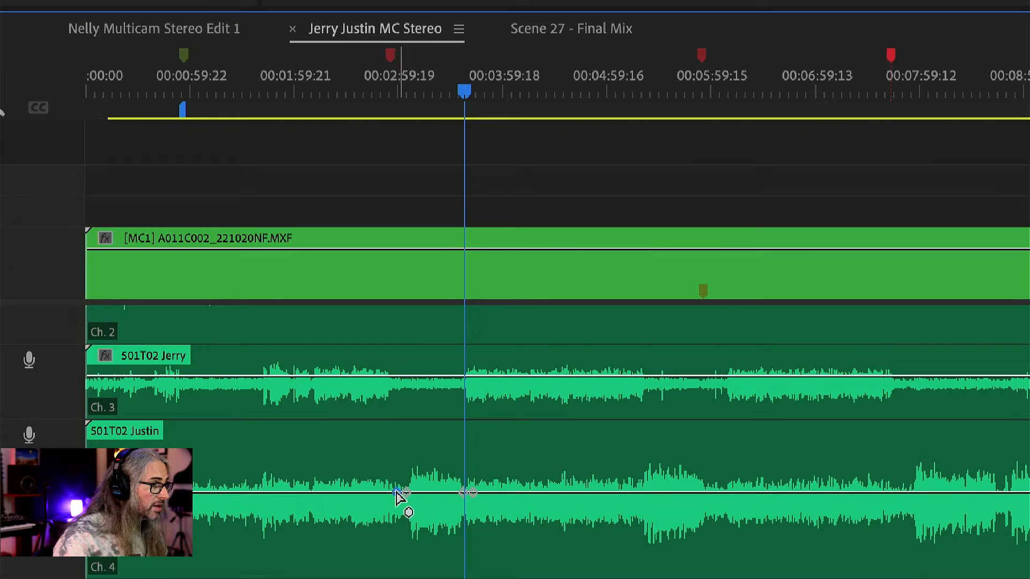
Step: Lower the two inner AutoGate Threshold keyframes on track A4 to about -33 dB across the speech section
left_click_drag(397, 492, 398, 474)
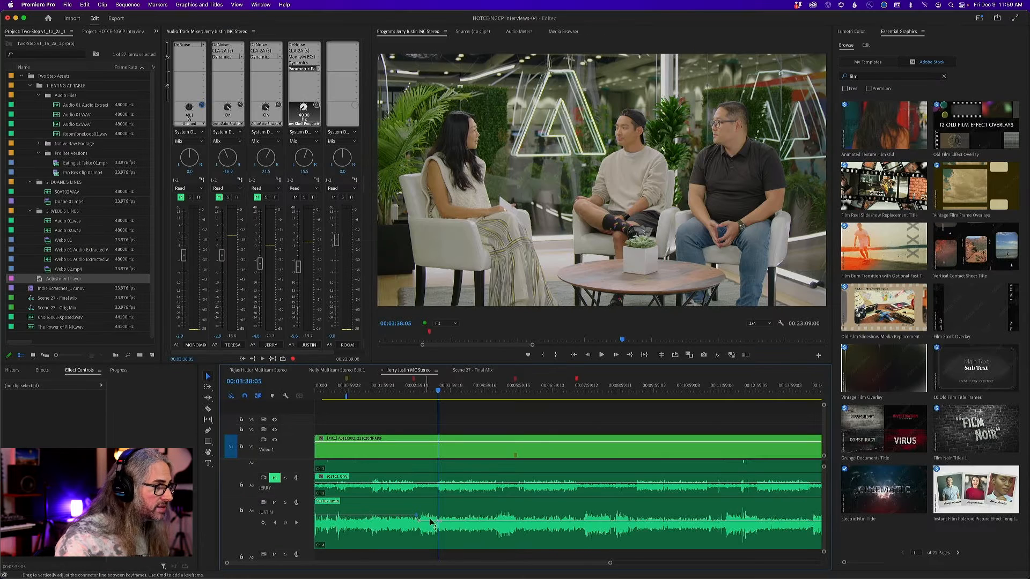
left_click_drag(442, 522, 419, 528)
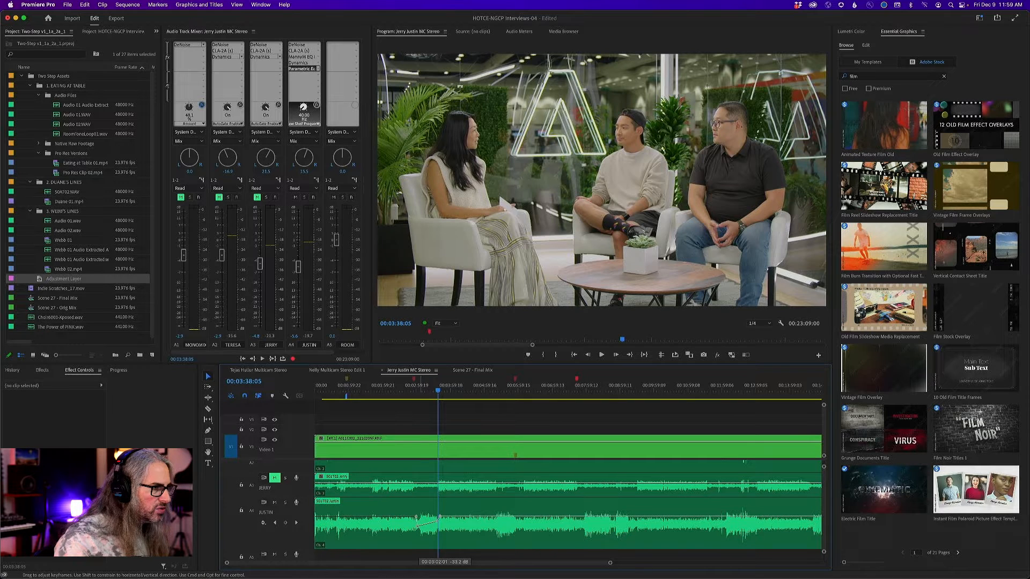
left_click_drag(418, 525, 436, 520)
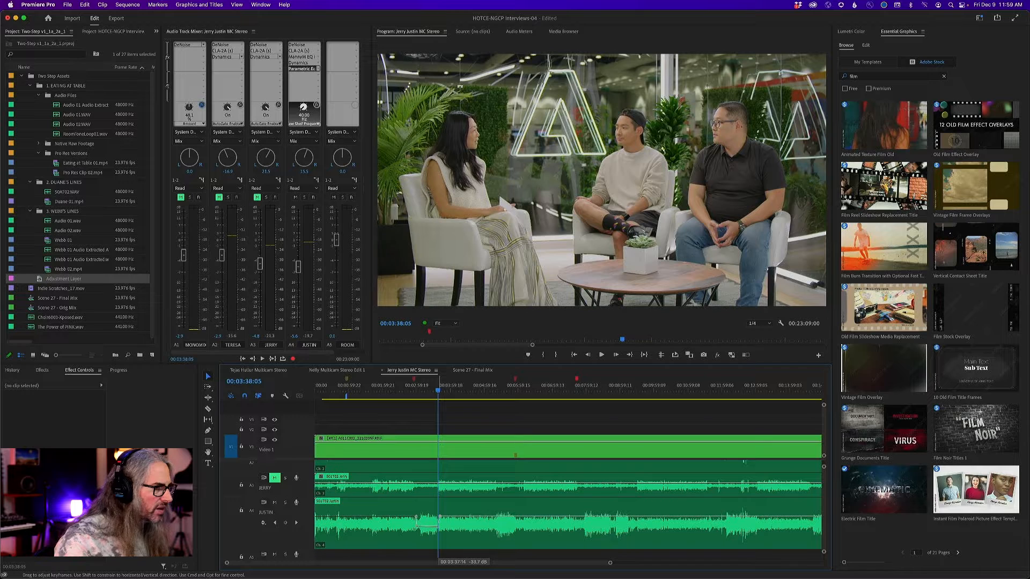
left_click_drag(437, 525, 437, 528)
key("equal")
key("equal")
key("equal")
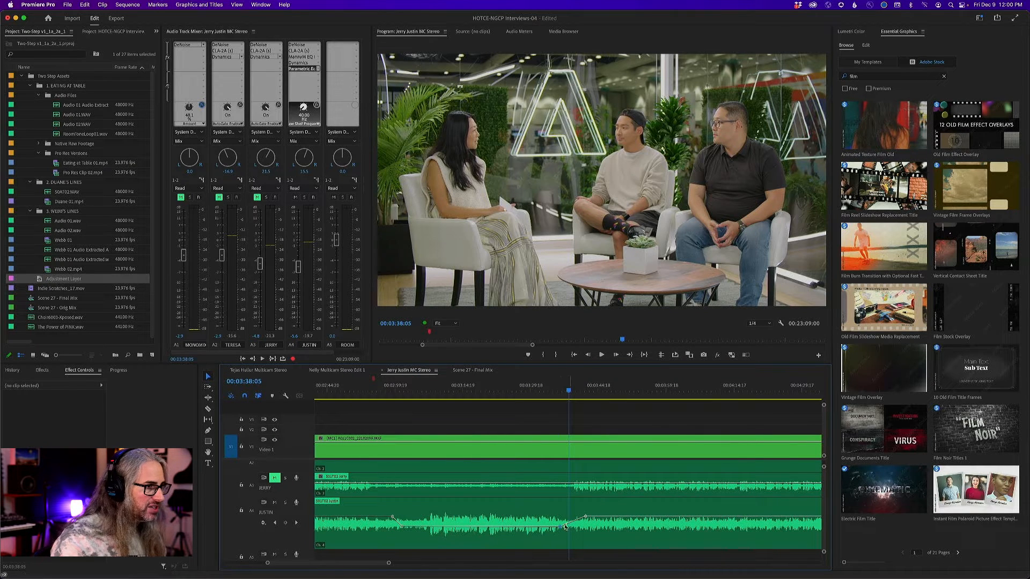
left_click_drag(561, 528, 562, 528)
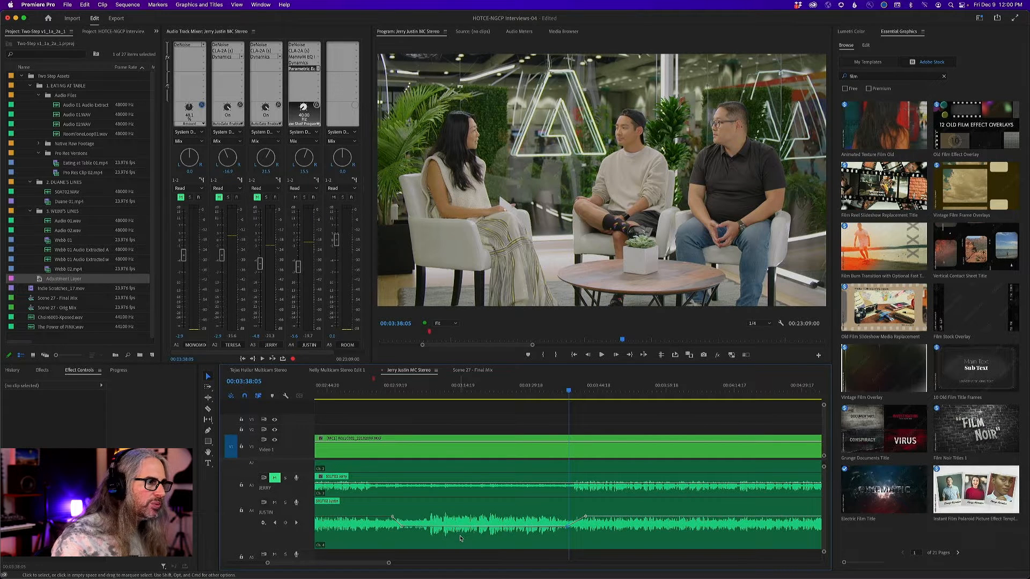
Step: Play the sequence from about 00:02:26:12 and again from 00:02:57:19 to check the threshold drop on track A4
key("minus")
key("minus")
key("minus")
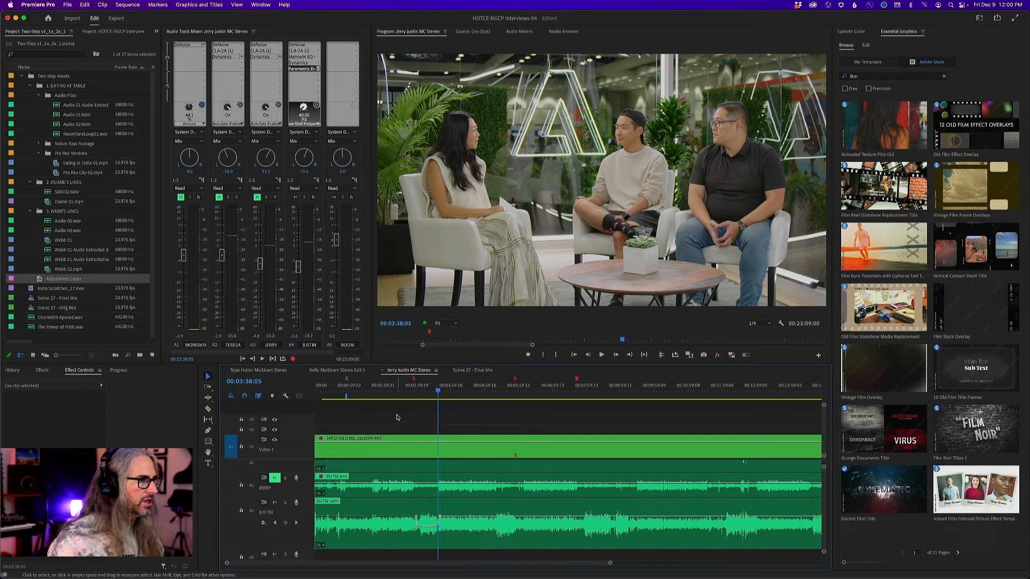
left_click(398, 393)
key("space")
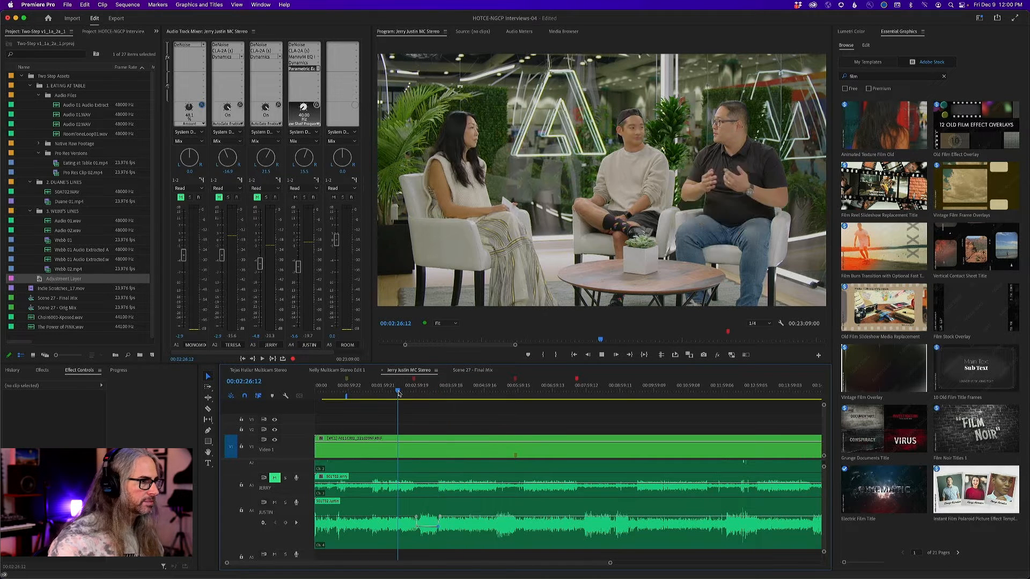
left_click(413, 394)
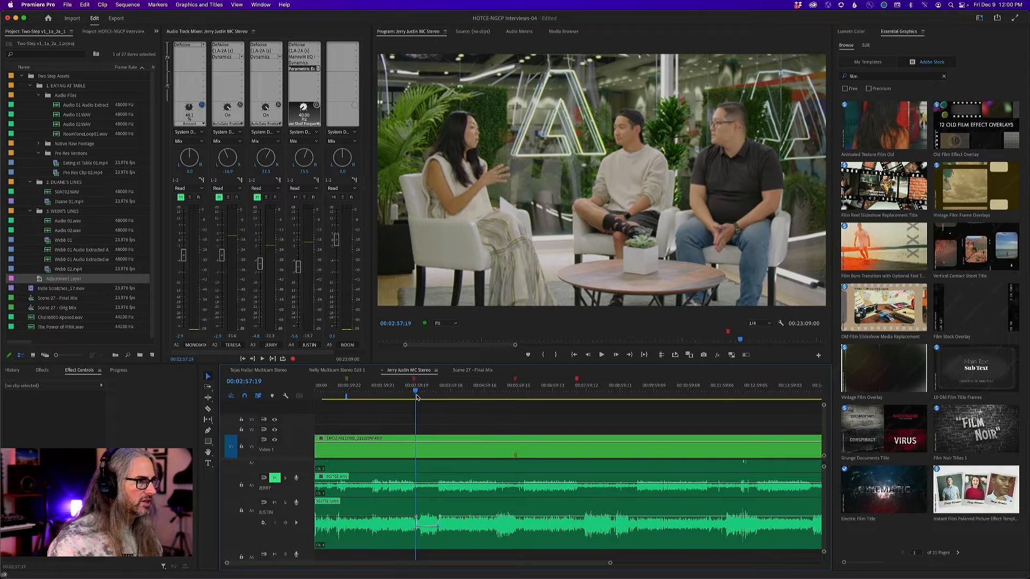
key("space")
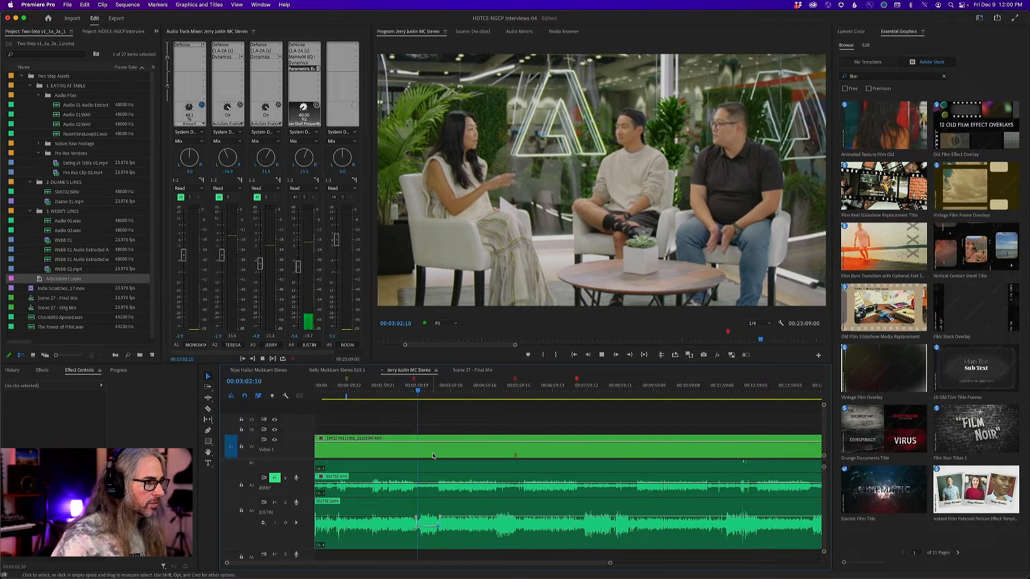
Step: Locate the point just before the speech begins on track A4 and stop playback at 00:03:05:14
key("equal")
key("equal")
key("equal")
key("equal")
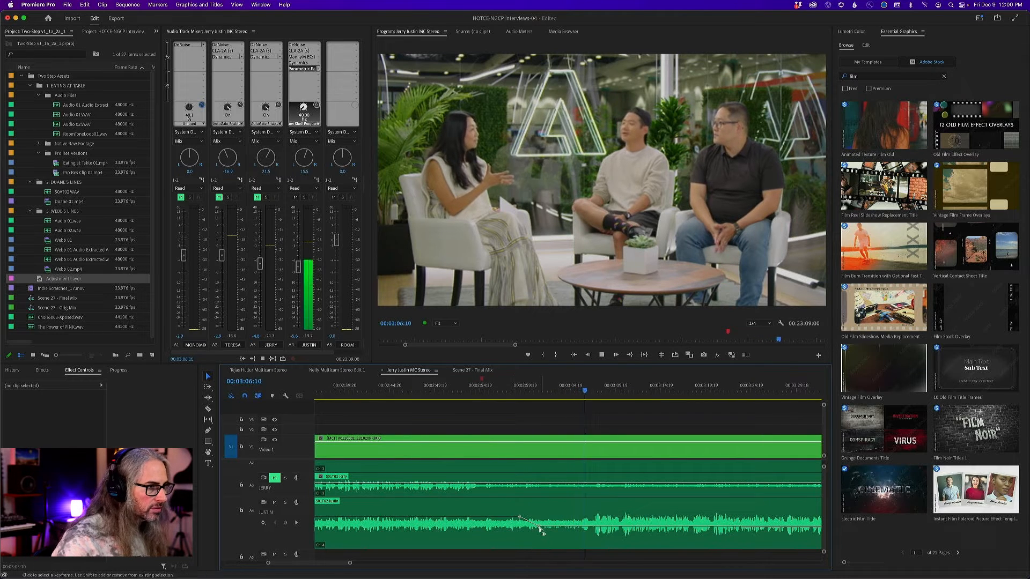
key("space")
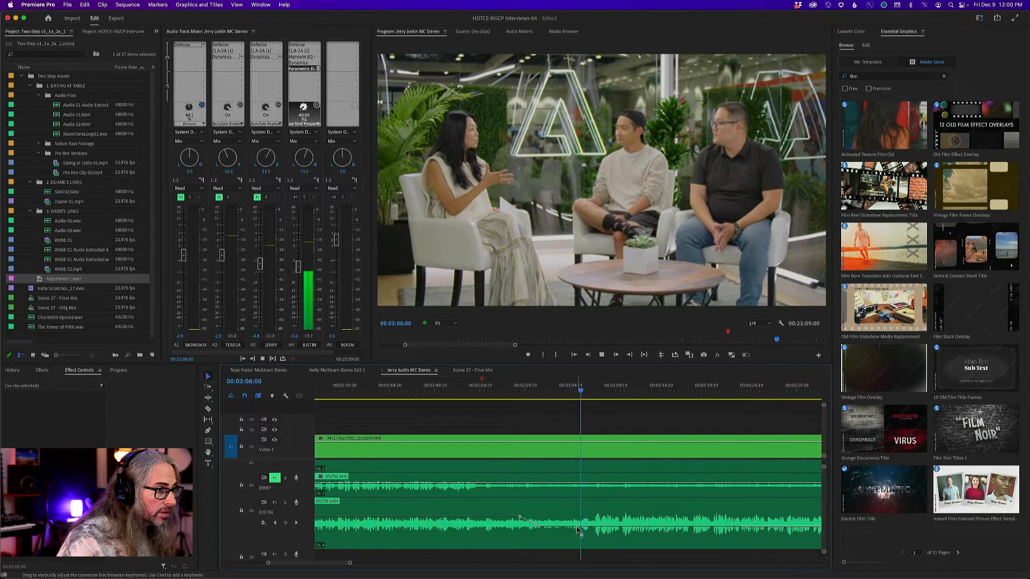
key("k")
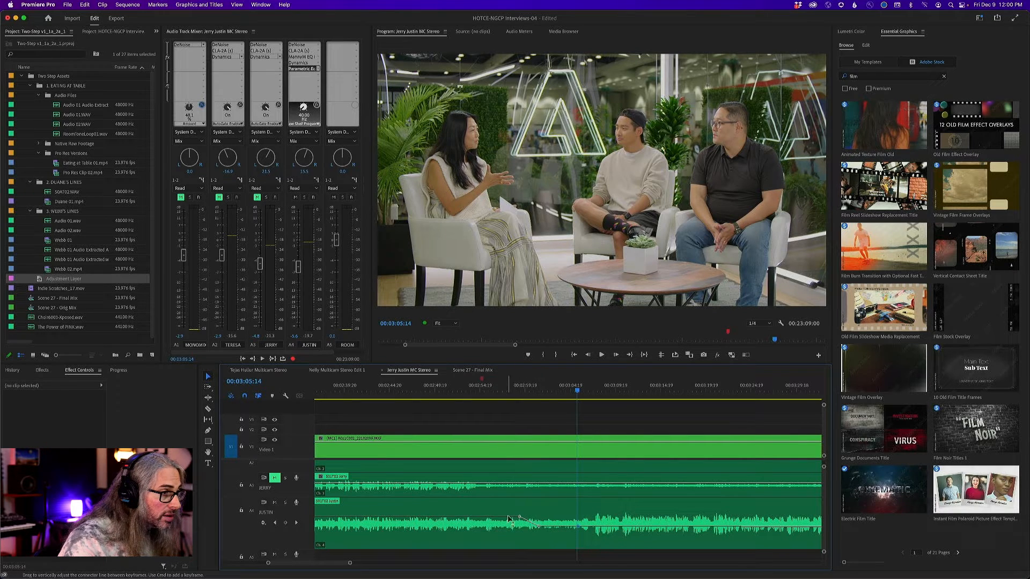
Step: Shift the threshold drop on track A4 to about 00:03:05, just before the speech, and delete the earlier keyframe
left_click_drag(541, 529, 574, 517)
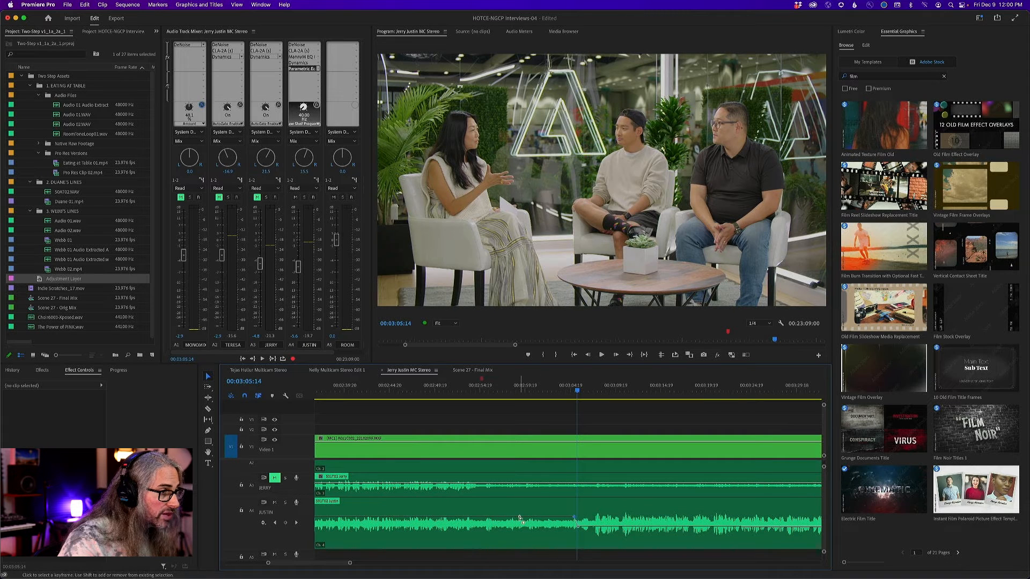
right_click(518, 521)
left_click(537, 570)
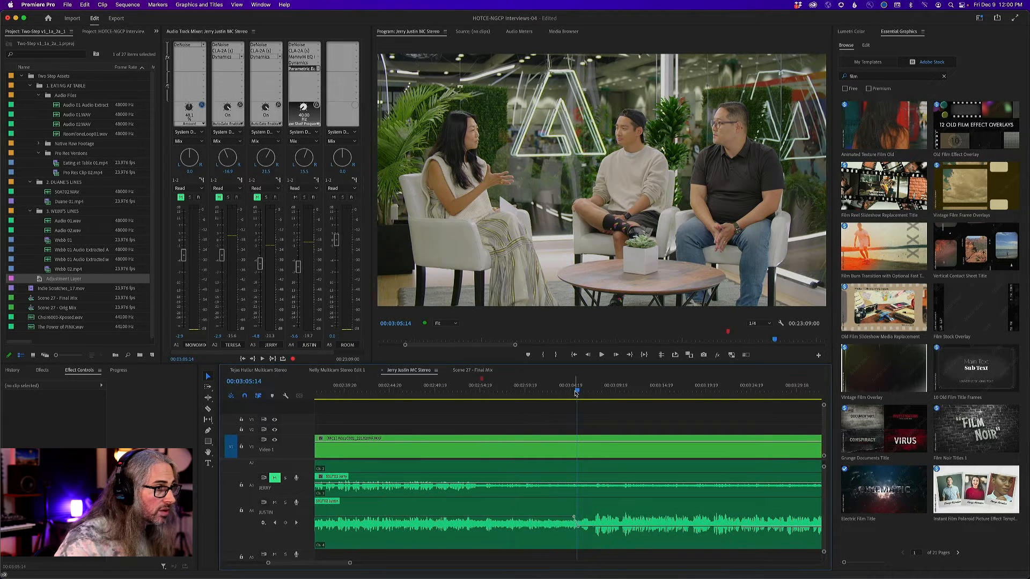
Step: Play the passage leading into the repositioned threshold drop on track A4
left_click(564, 391)
key("j")
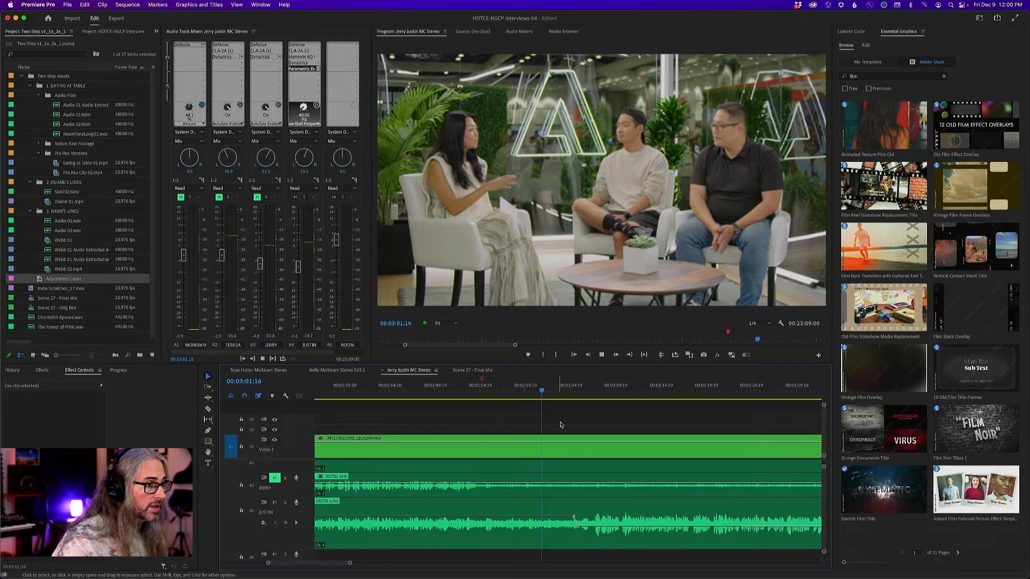
key("minus")
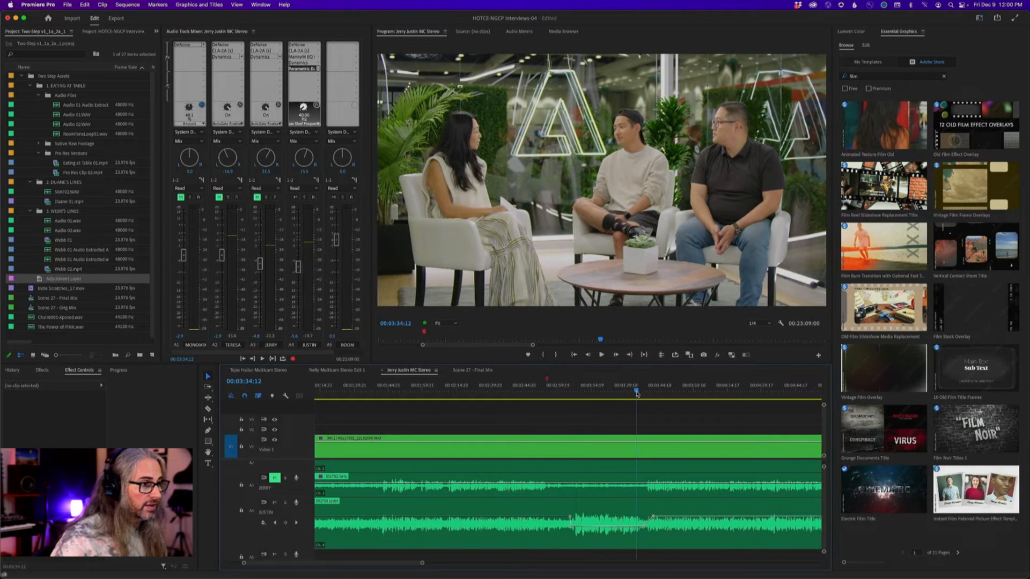
Step: Play track A4 from 00:03:34:12, stop at 00:03:38:09 and examine the threshold rise at the end of the speech
left_click(637, 392)
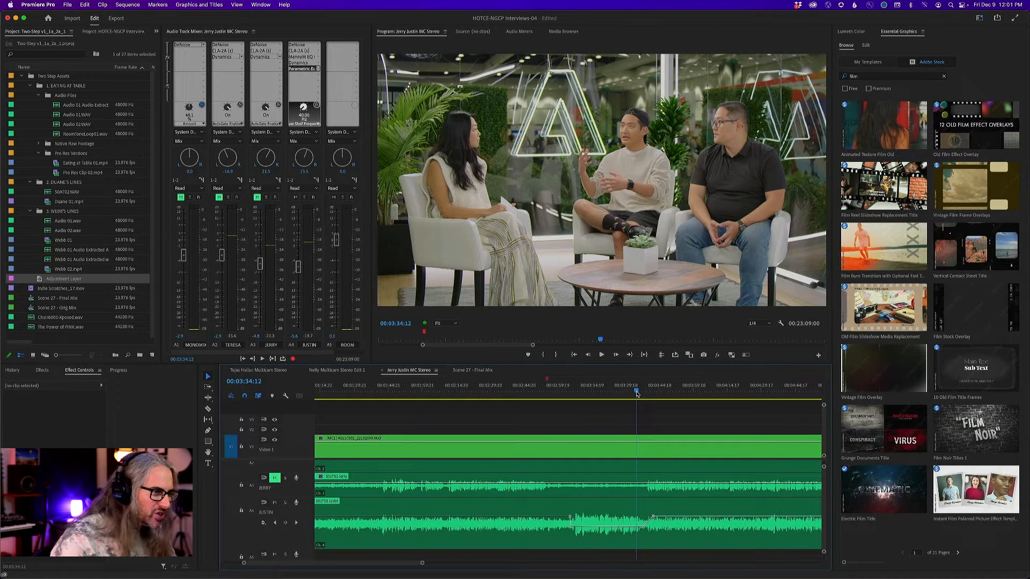
key("space")
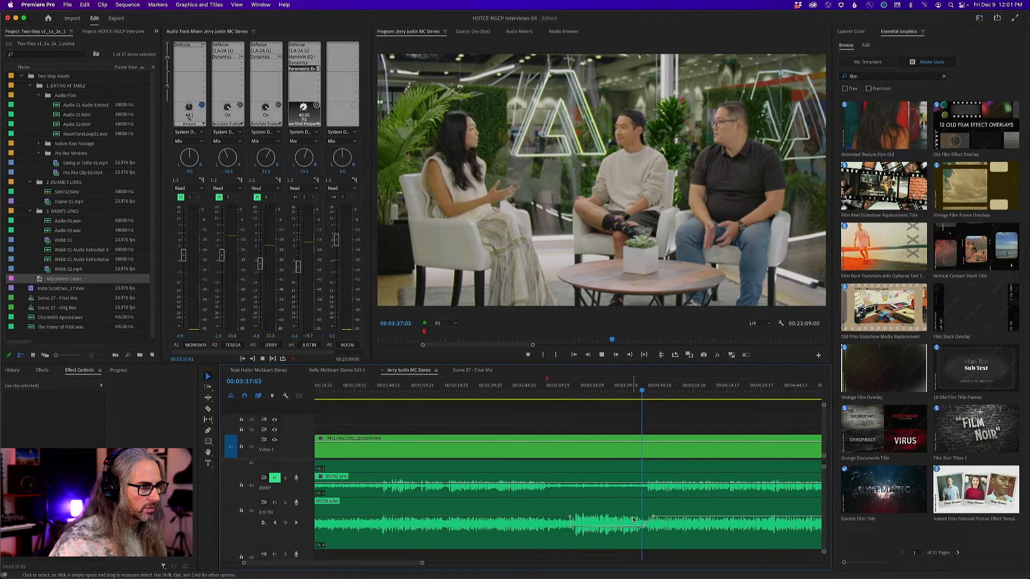
key("space")
key("=")
key("=")
key("=")
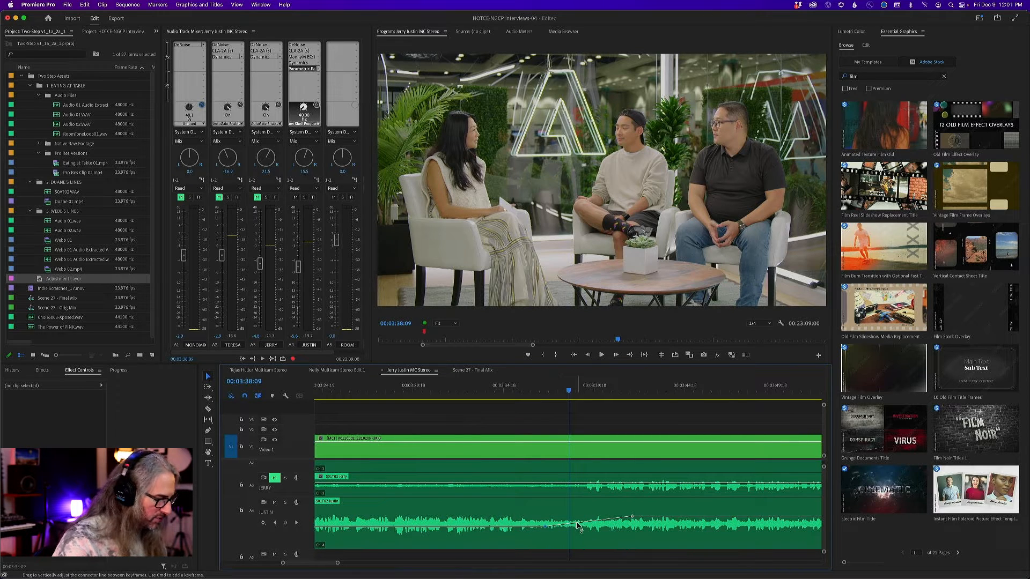
Step: Pull the threshold rise on track A4 earlier to about 00:03:36 and play through the end of the speech
left_click_drag(578, 526, 554, 517)
left_click(520, 388)
key("space")
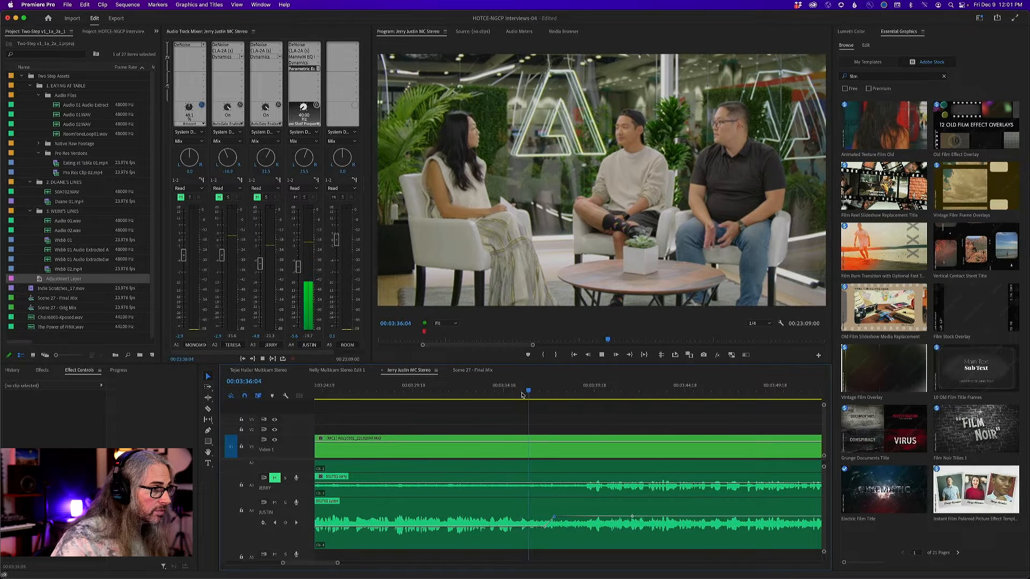
key("space")
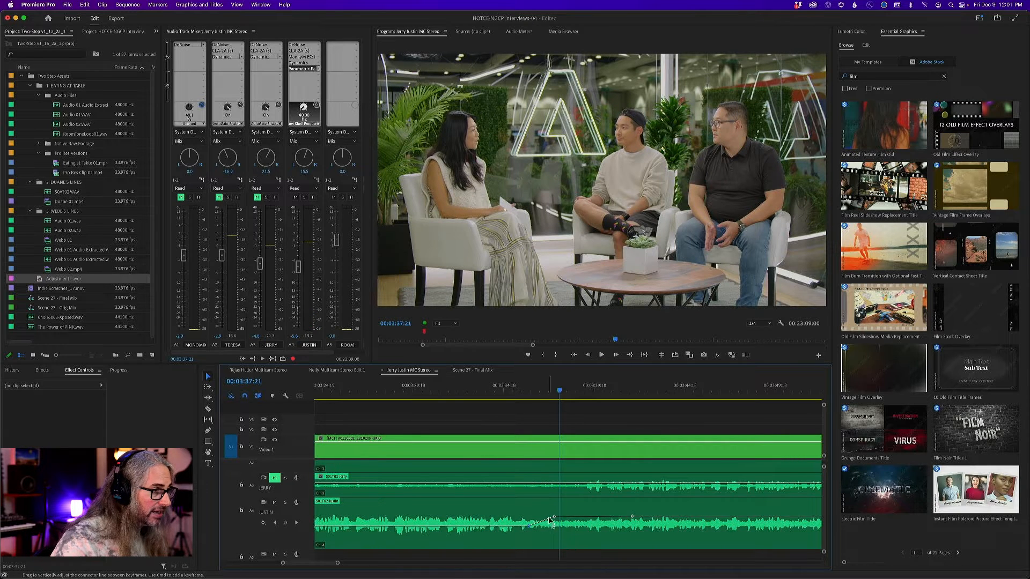
left_click_drag(553, 518, 533, 518)
left_click(499, 395)
key("space")
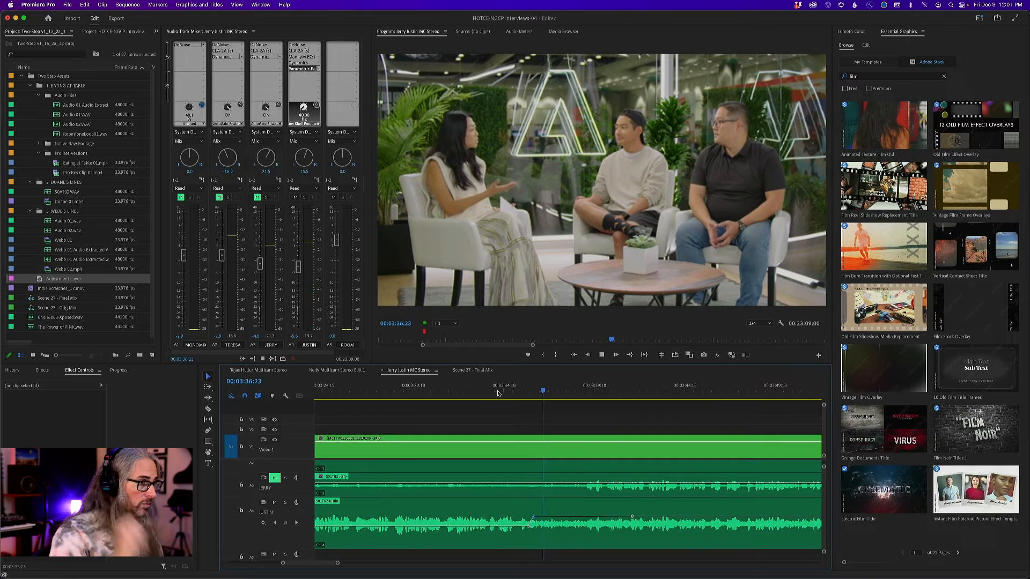
key("space")
Step: Increase the height of audio track A3 in the timeline
key("minus")
key("minus")
key("minus")
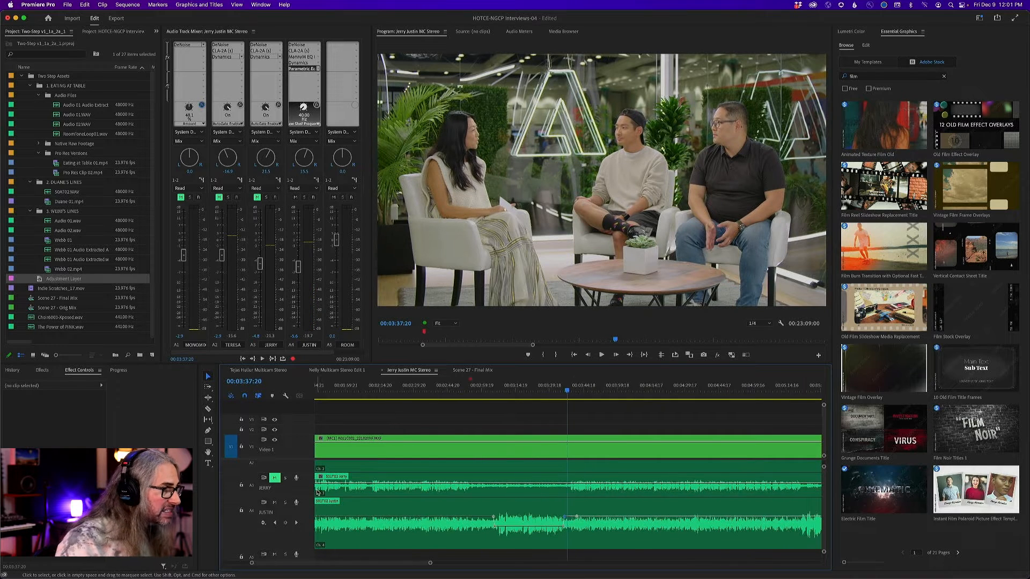
key("minus")
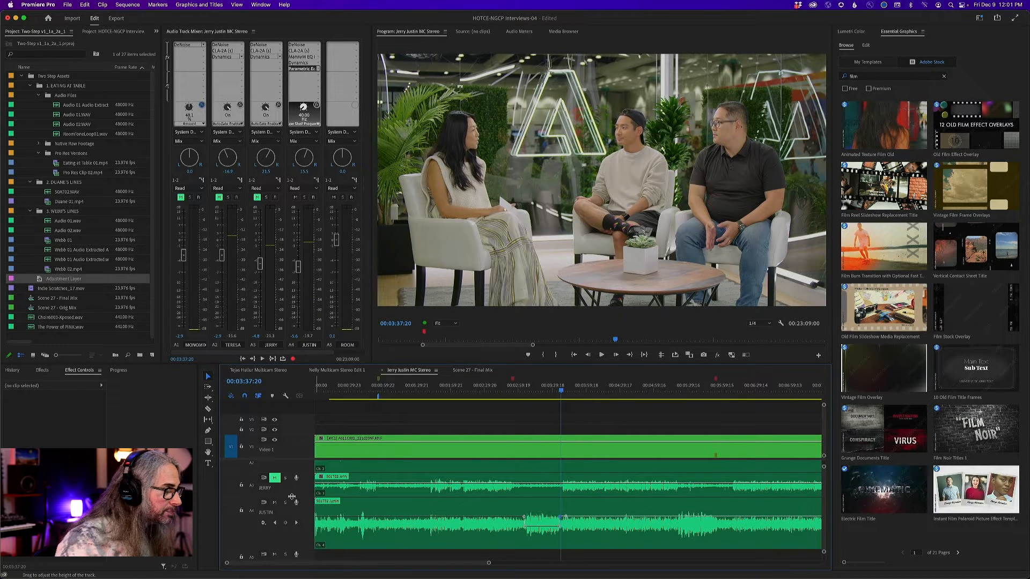
left_click_drag(292, 497, 292, 523)
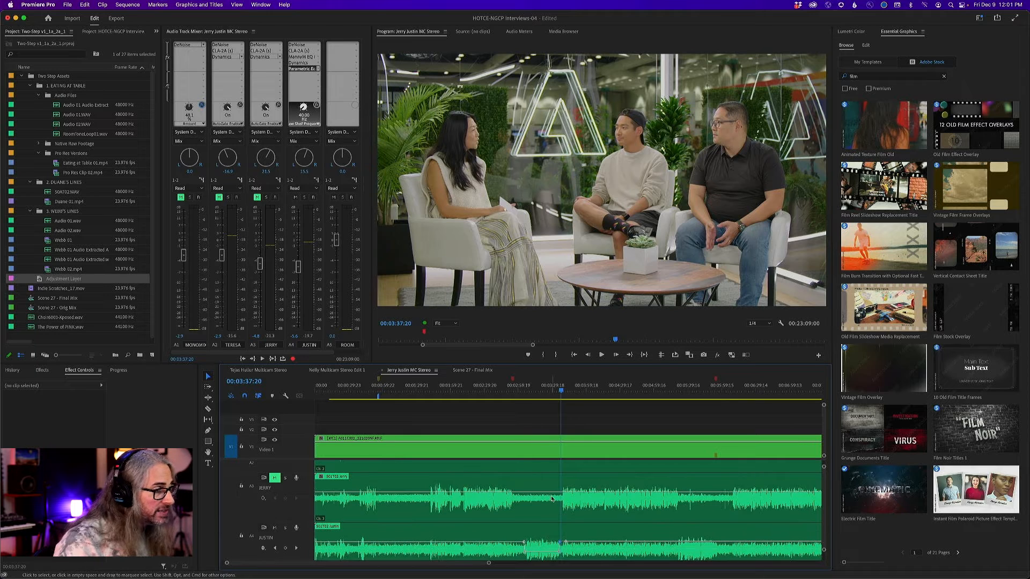
Step: Add two volume keyframes to the clip on track A3, one near 00:03:38 before the speech and one at its end
key("equal")
key("equal")
key("equal")
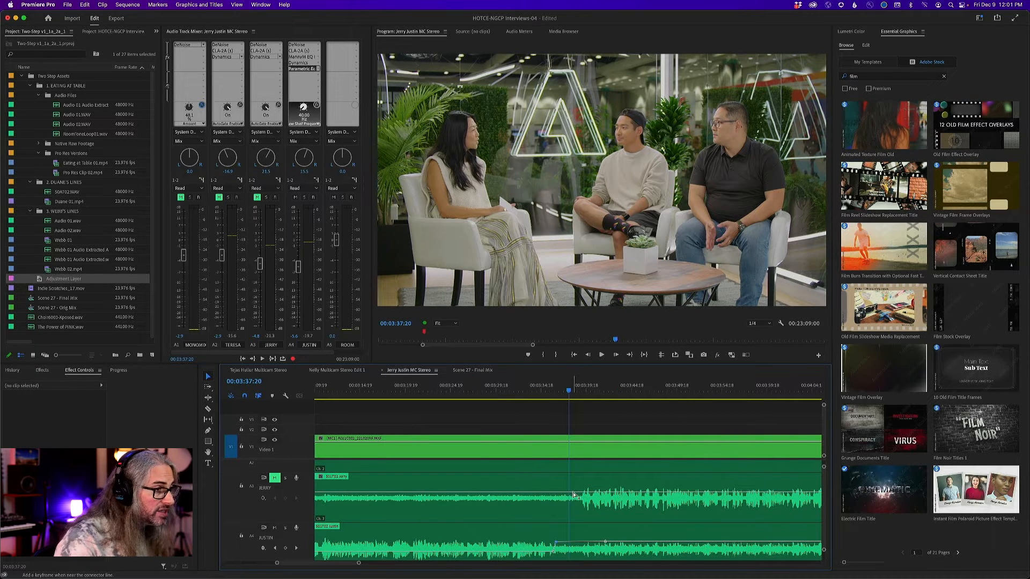
left_click(572, 494)
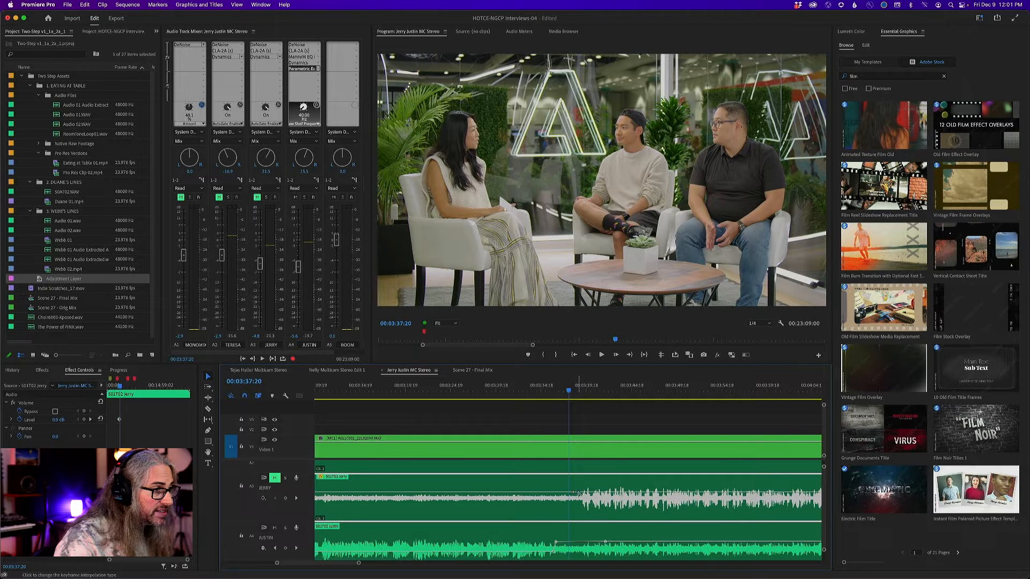
key("minus")
key("minus")
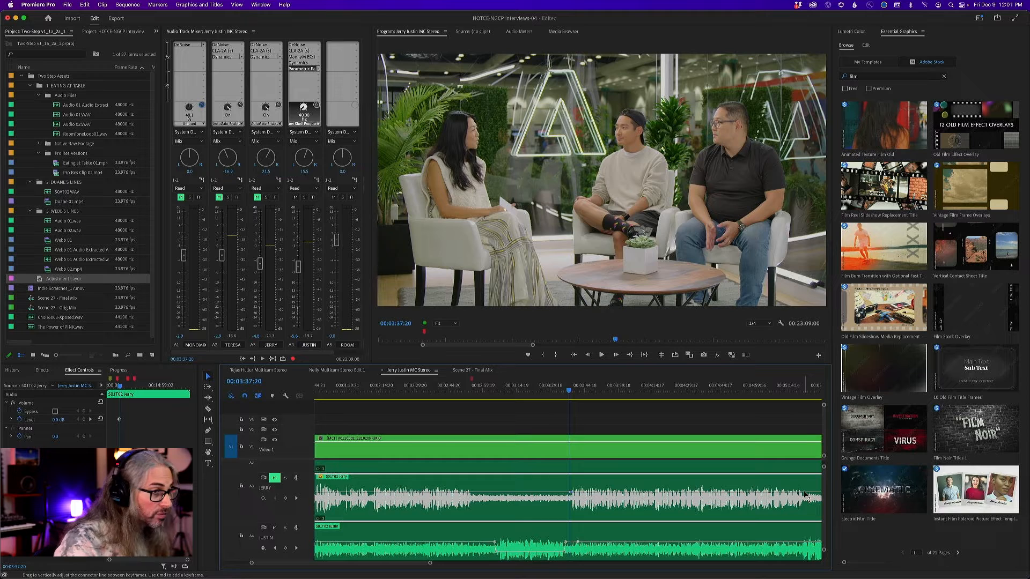
left_click(805, 494, "super")
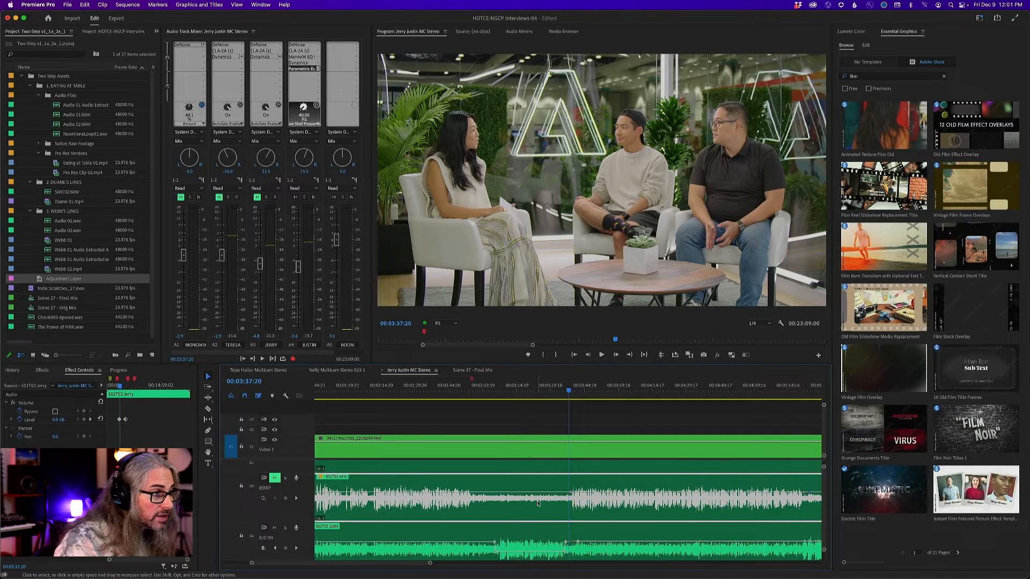
Step: Show the Dynamics AutoGate Threshold automation on track A3 instead of the clip keyframes
key("equal")
key("equal")
key("equal")
key("equal")
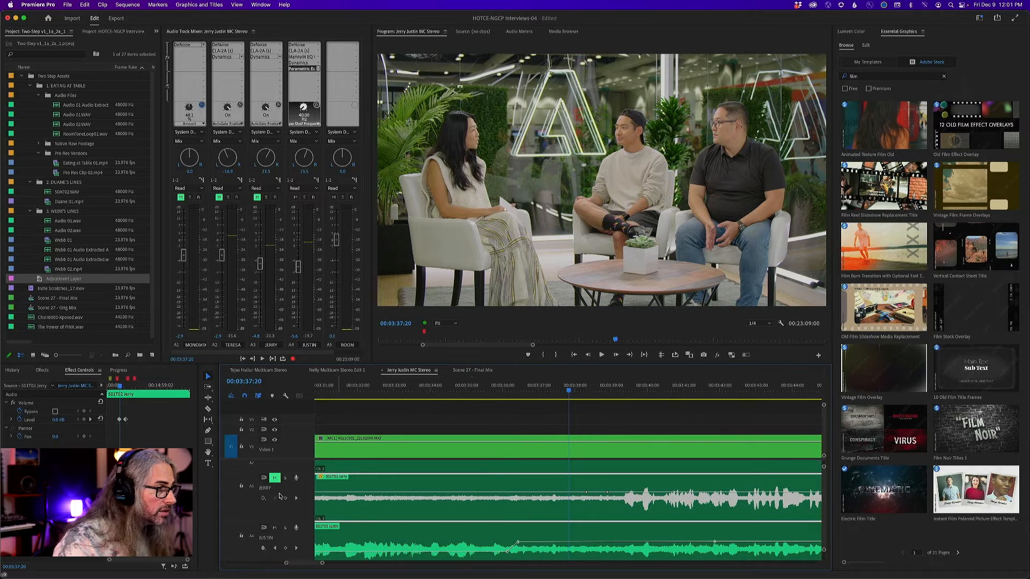
left_click(264, 497)
mouse_move(296, 553)
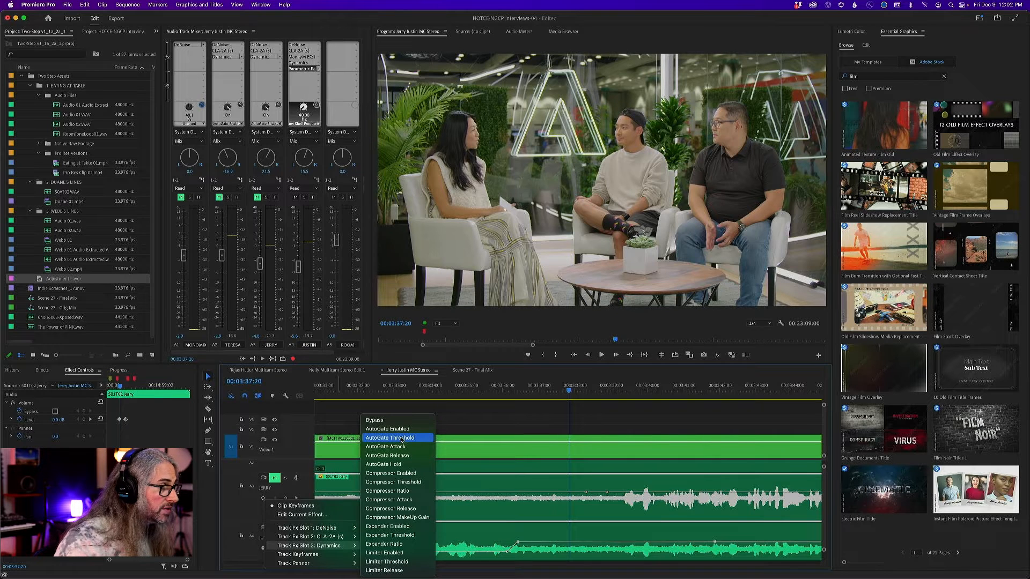
left_click(415, 448)
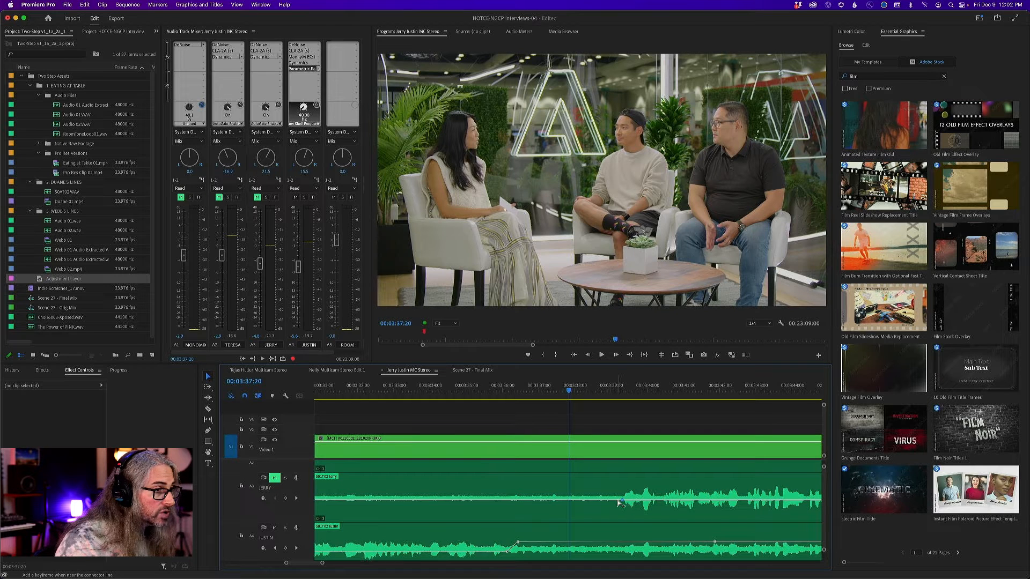
Step: Locate the end of the speech section on track A3 near 00:05:17, unmuting track A3 and muting track A4
key("minus")
key("minus")
key("minus")
key("minus")
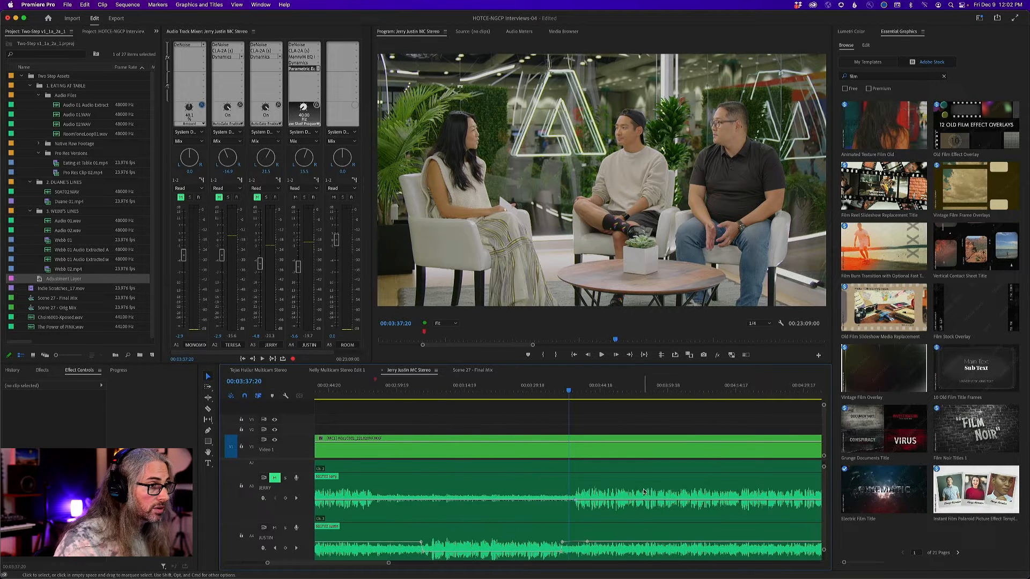
key("equal")
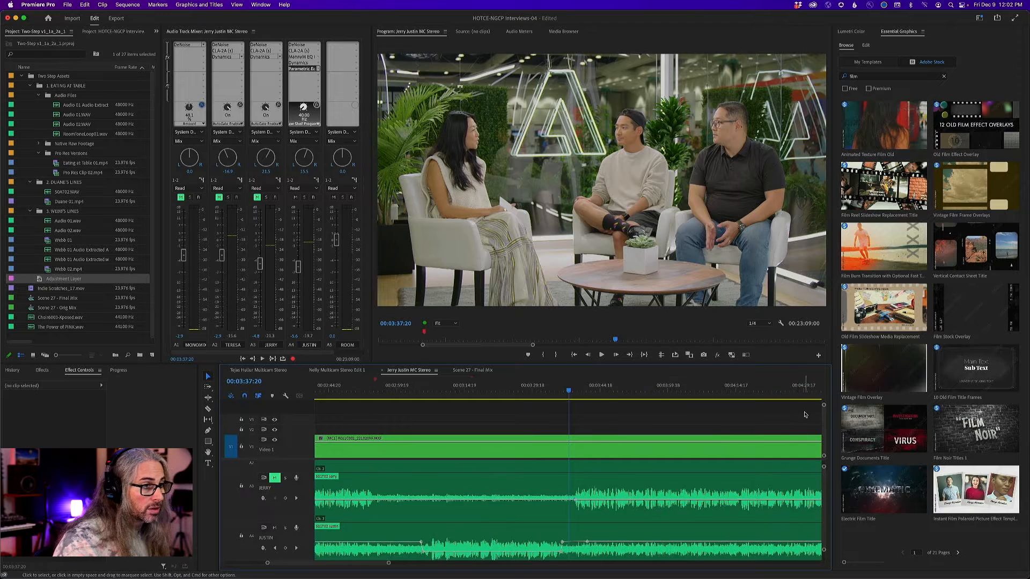
key("minus")
key("minus")
left_click_drag(724, 393, 673, 401)
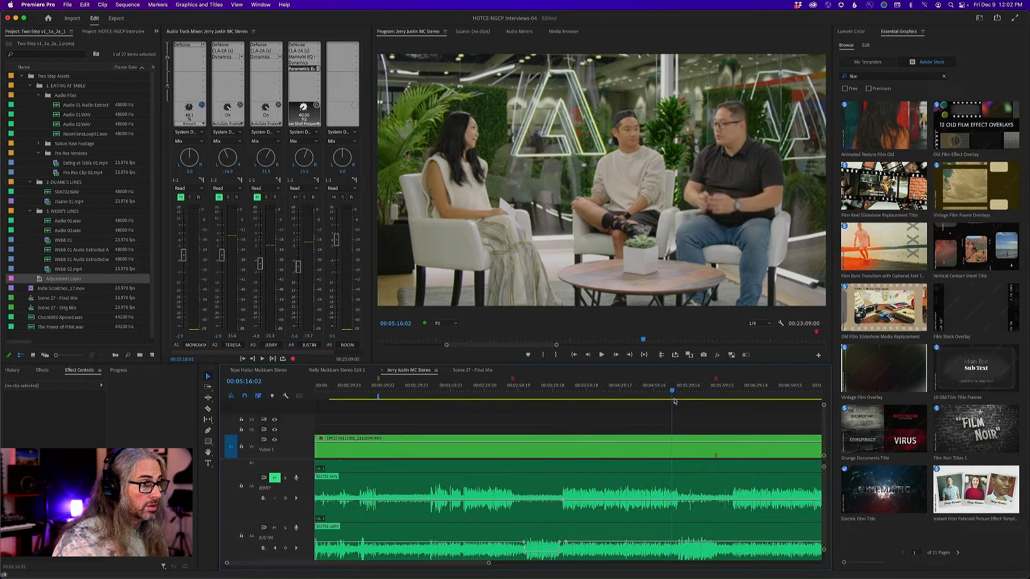
key("equal")
key("equal")
key("equal")
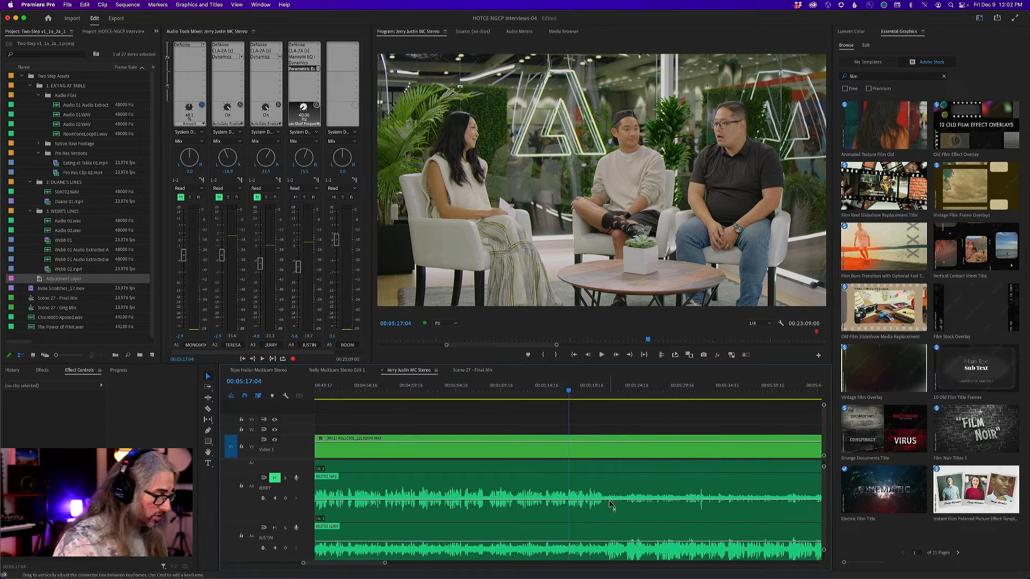
left_click(257, 197)
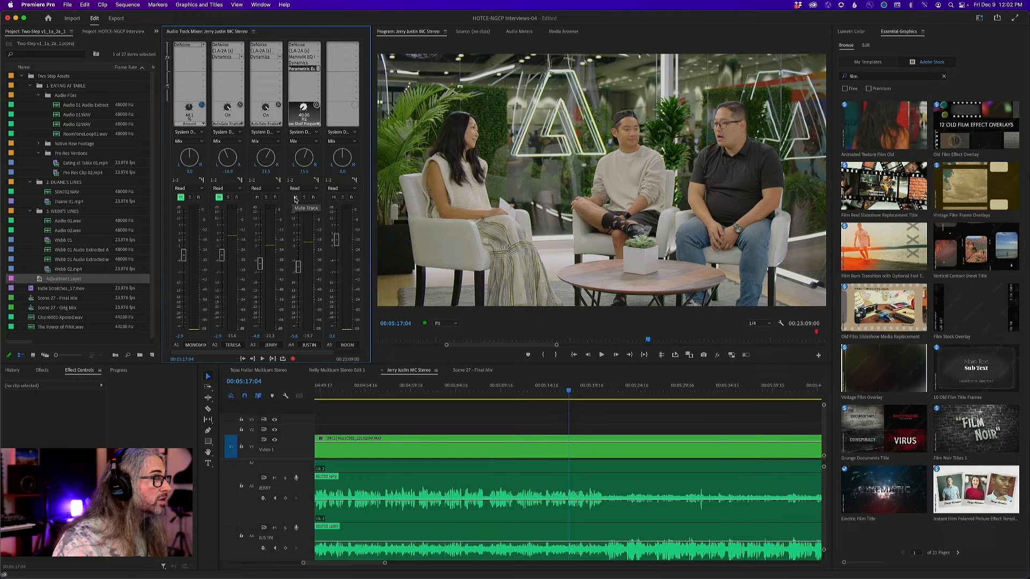
left_click(295, 198)
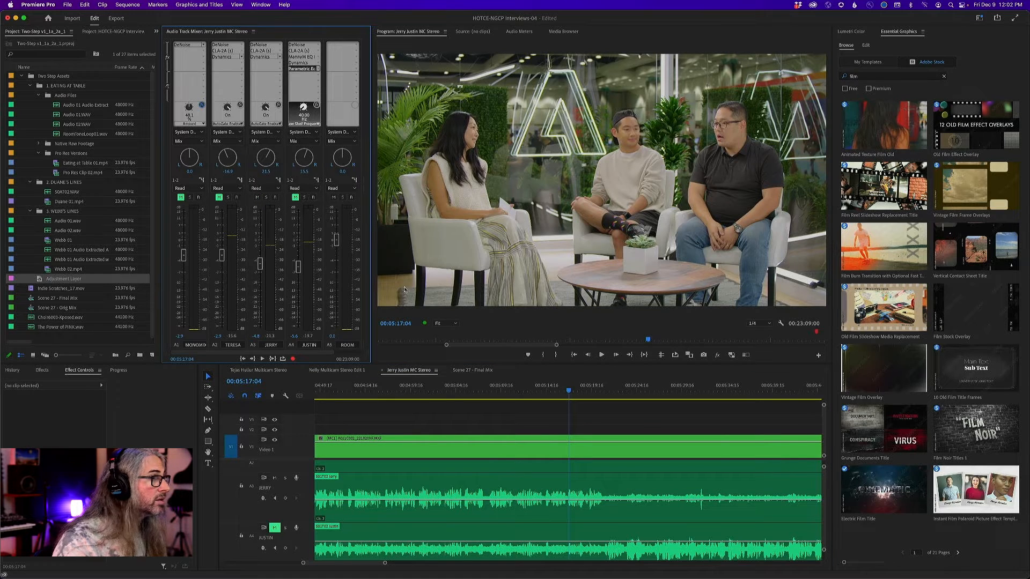
Step: Play from 00:05:17:04 to 00:05:22:01 and place AutoGate threshold keyframes on track A3 at about 00:05:21, where the speech ends
key("space")
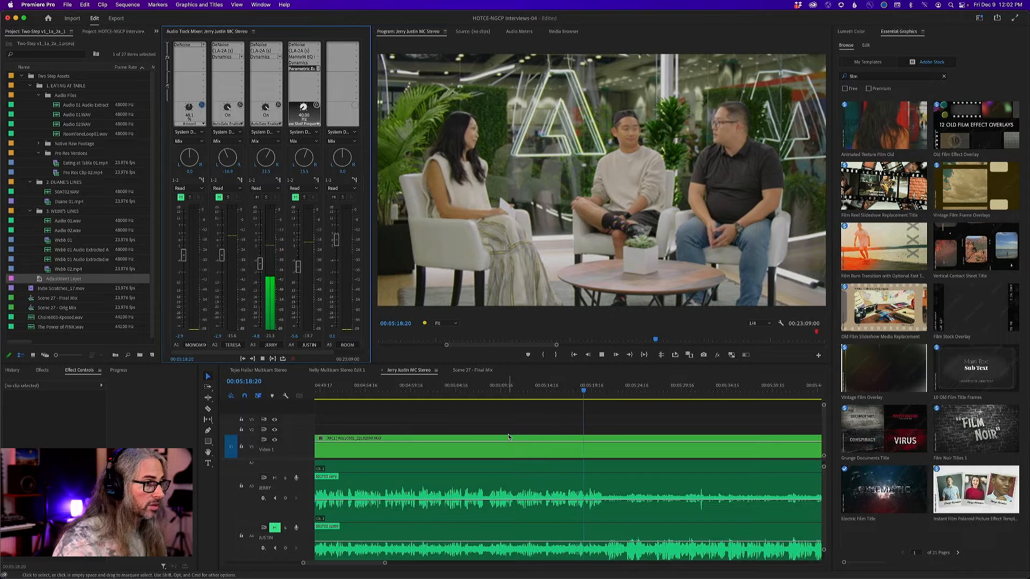
key("space")
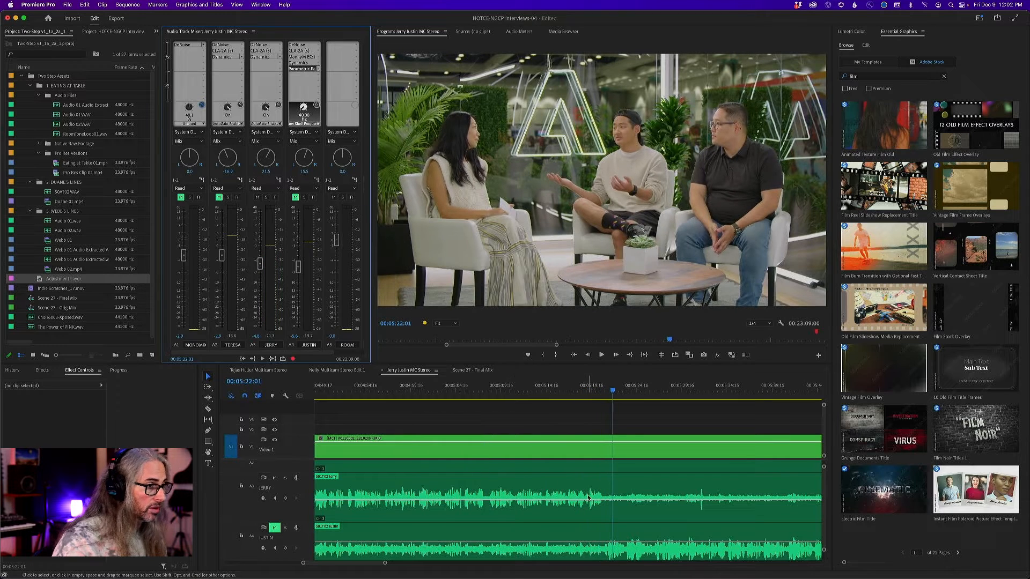
left_click(613, 501, "super")
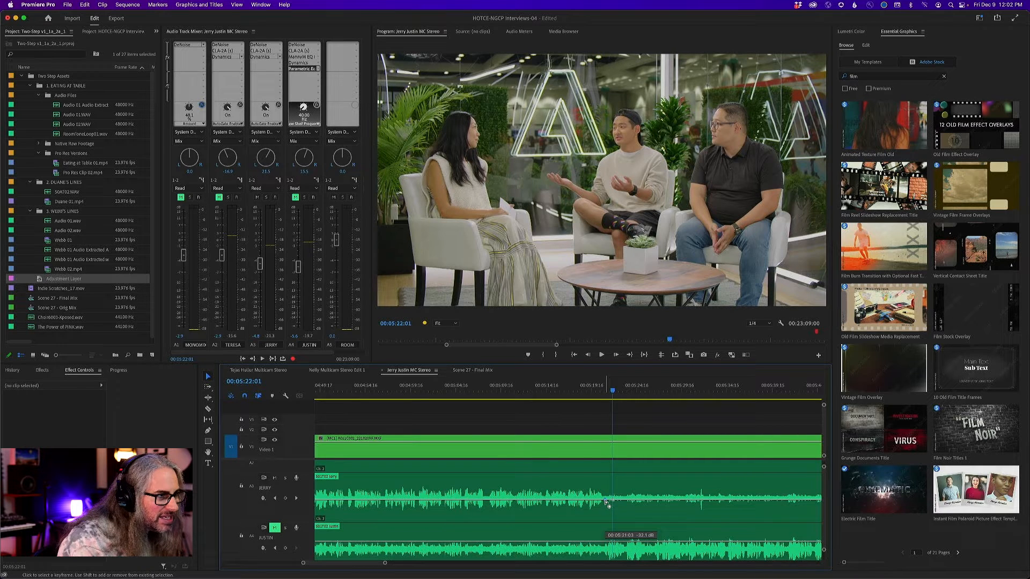
left_click_drag(607, 502, 613, 498)
key("minus")
key("minus")
key("minus")
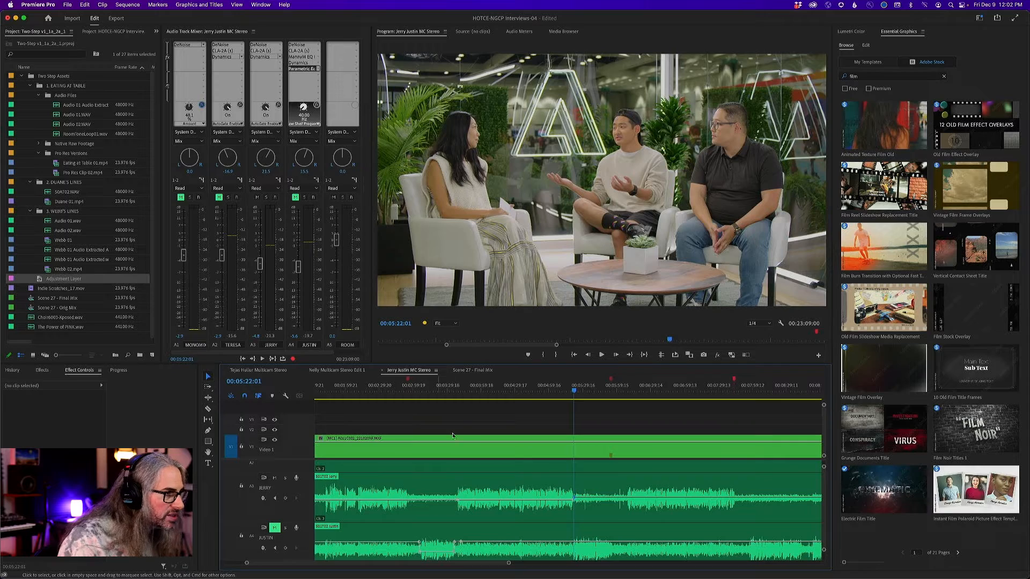
left_click(456, 388)
key("equal")
key("equal")
key("equal")
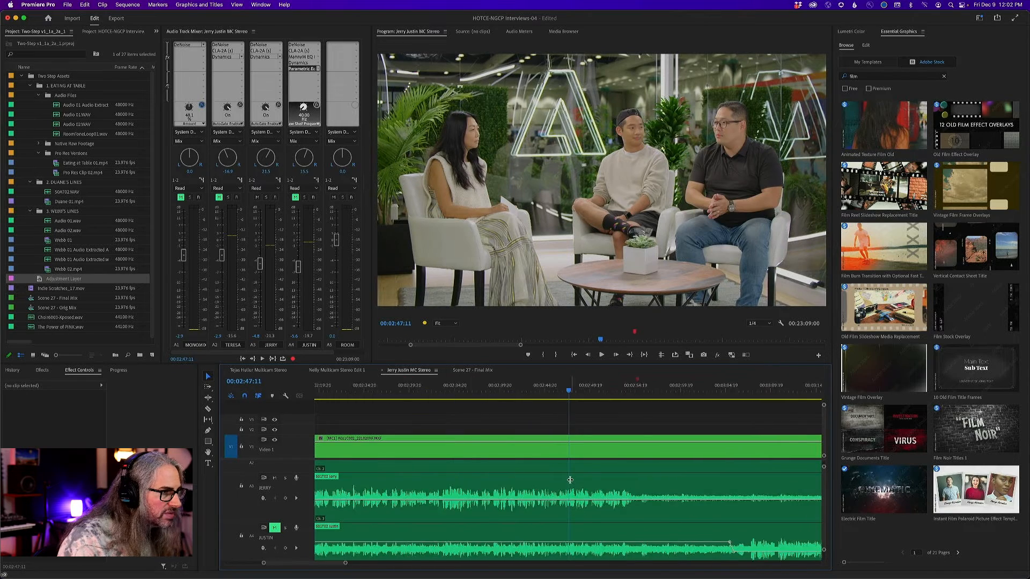
Step: Place the playhead at 00:03:39:01, just before the speech on track A3, and lower the AutoGate threshold from there
key("minus")
key("minus")
key("minus")
left_click(556, 390)
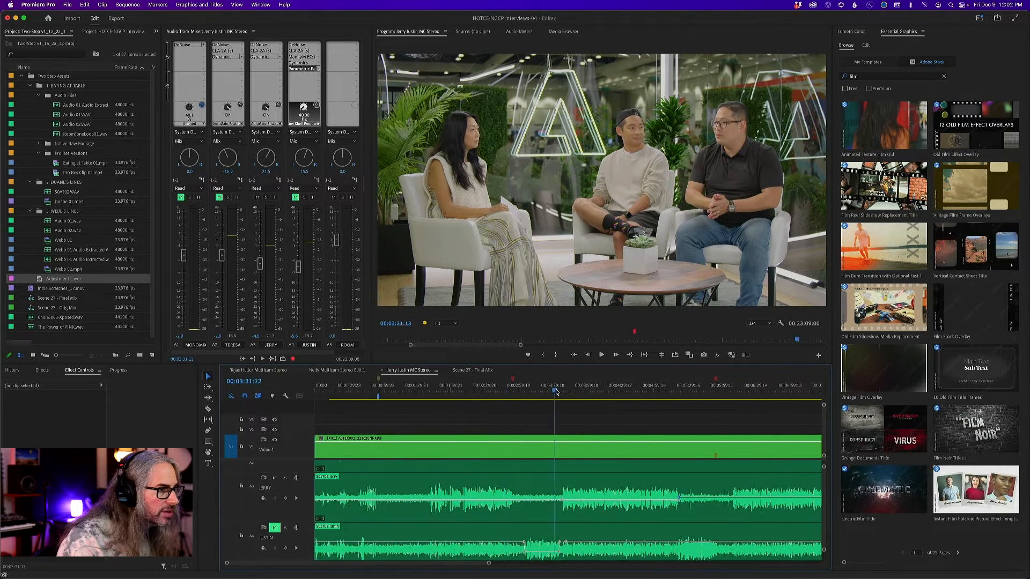
left_click_drag(556, 390, 563, 390)
key("equal")
key("equal")
key("equal")
key("equal")
key("equal")
key("equal")
key("equal")
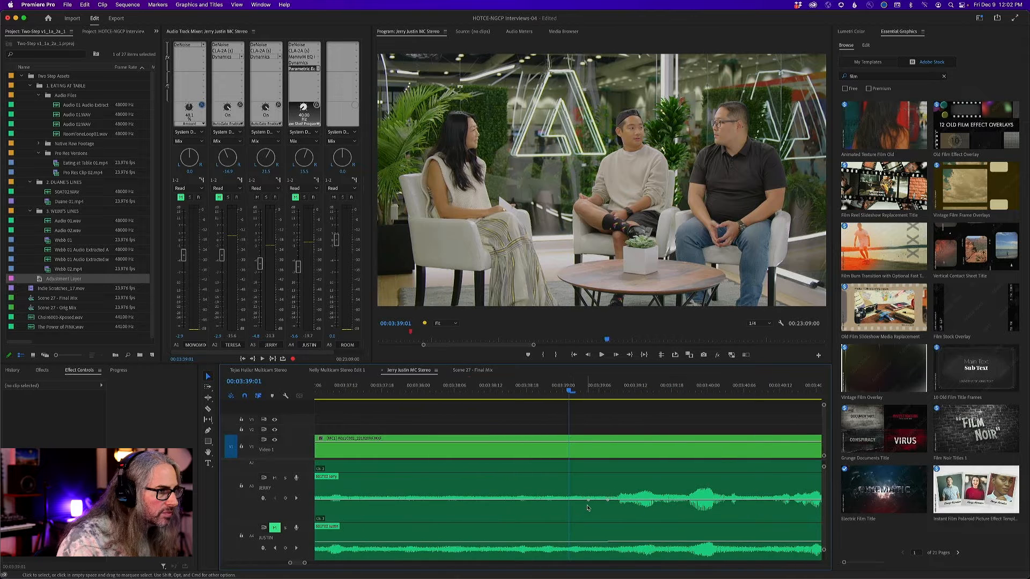
left_click_drag(588, 499, 589, 500)
Step: Play from 00:03:39:01 to 00:03:43:03 and examine the gated speech section on track A3 across the whole sequence
key("minus")
key("minus")
key("minus")
key("minus")
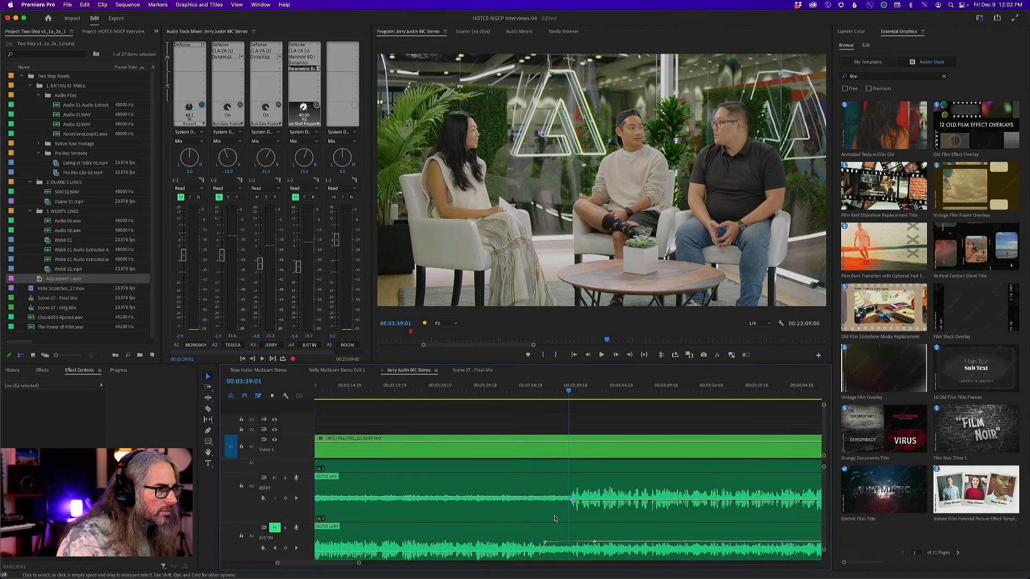
key("space")
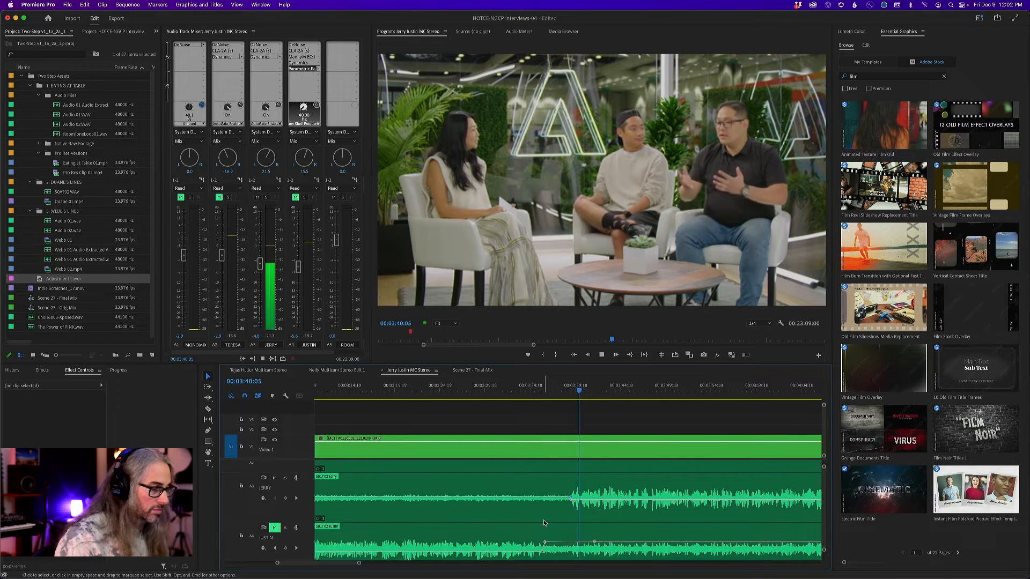
key("minus")
key("minus")
key("minus")
key("minus")
key("minus")
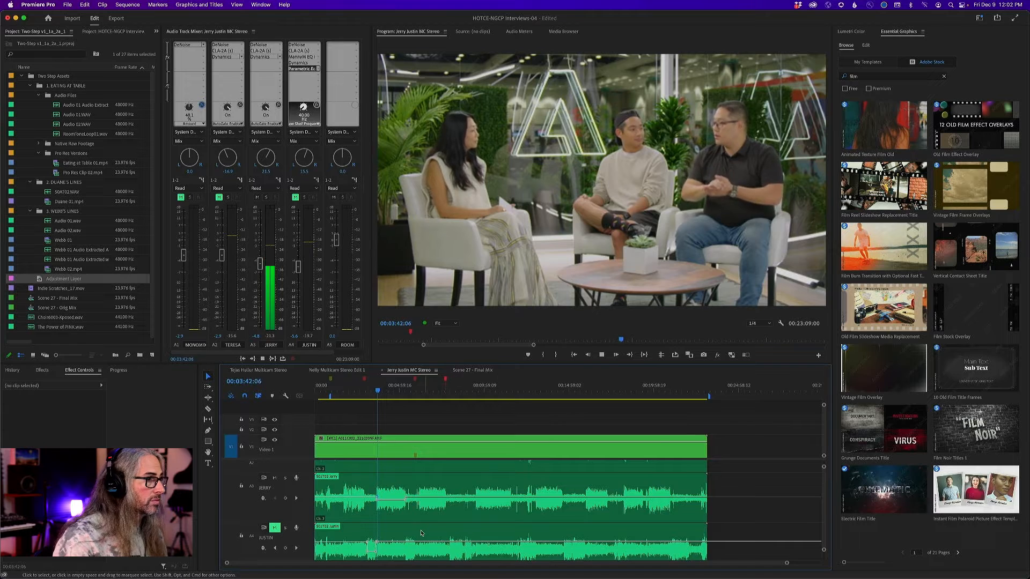
key("minus")
key("space")
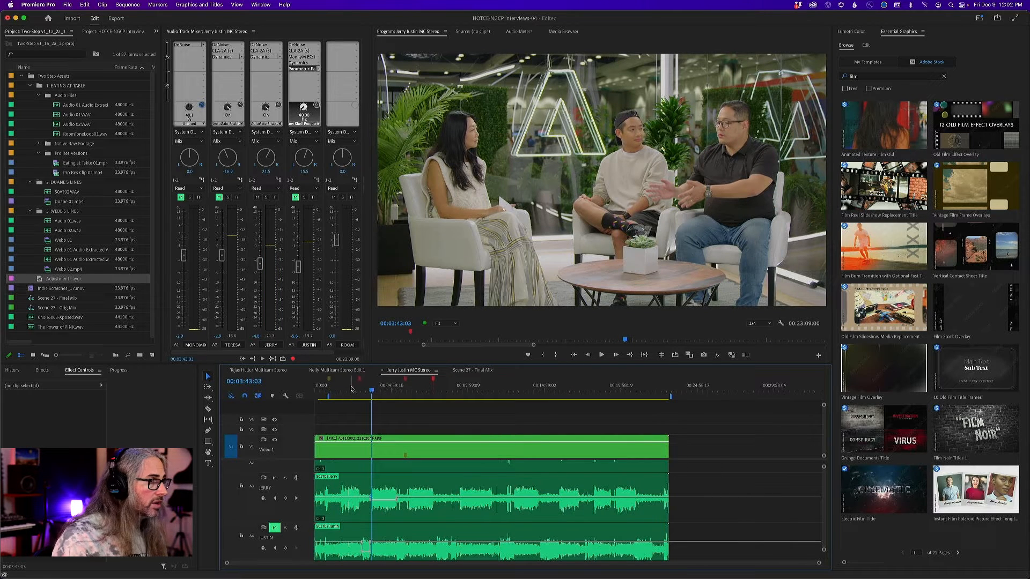
Step: Move the playhead to 00:02:28:03 and reduce the heights of tracks A3 and A4 so that A2 fits alongside them
left_click(370, 391)
left_click_drag(370, 392, 353, 392)
left_click_drag(301, 472, 301, 476)
left_click_drag(303, 525, 303, 505)
left_click_drag(300, 556, 301, 531)
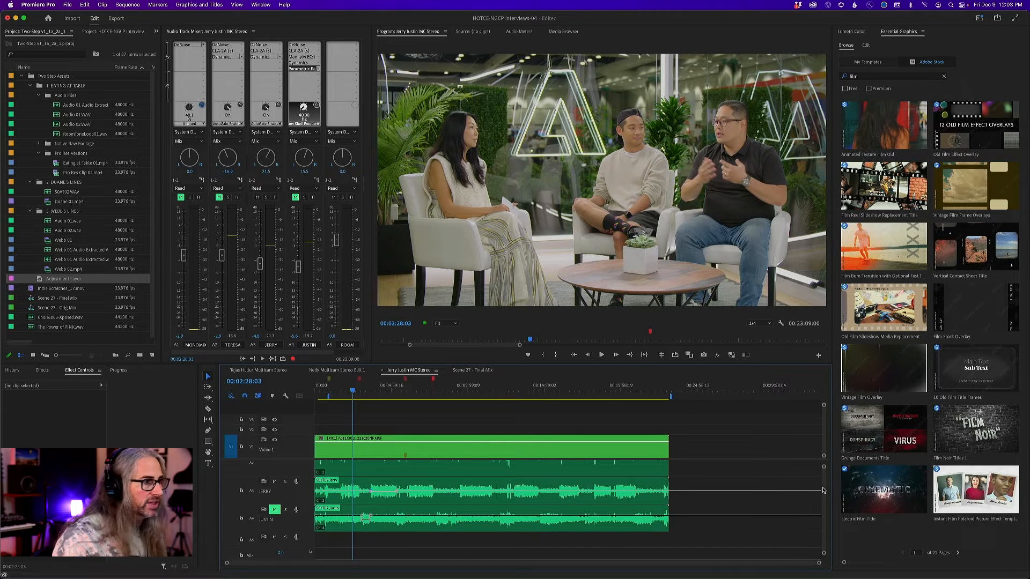
scroll(824, 491, "down", 3)
scroll(825, 491, "up", 5)
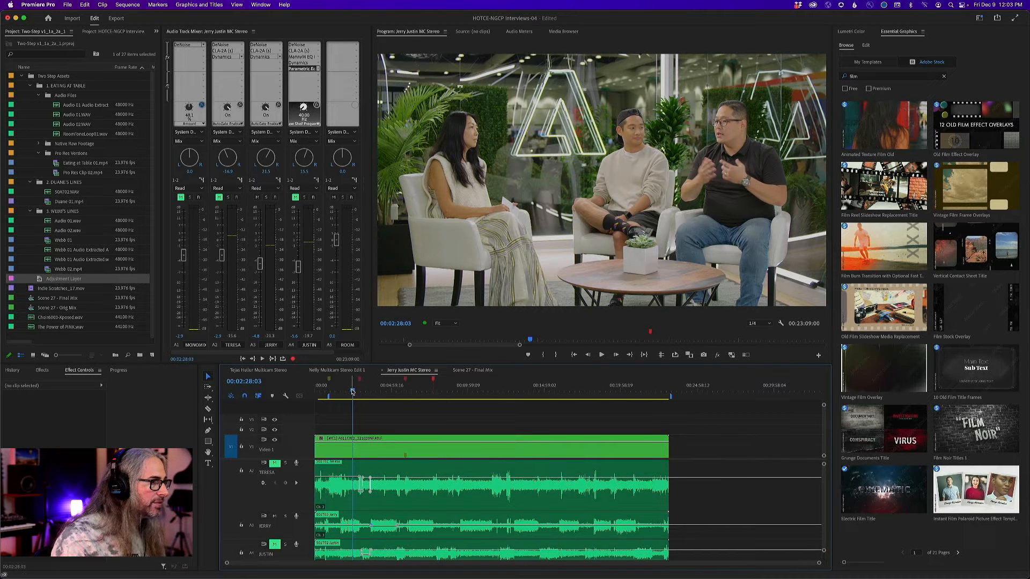
Step: Move the playhead to 00:02:48:14 and unmute tracks A2 and A4
left_click_drag(353, 391, 357, 392)
left_click(219, 197)
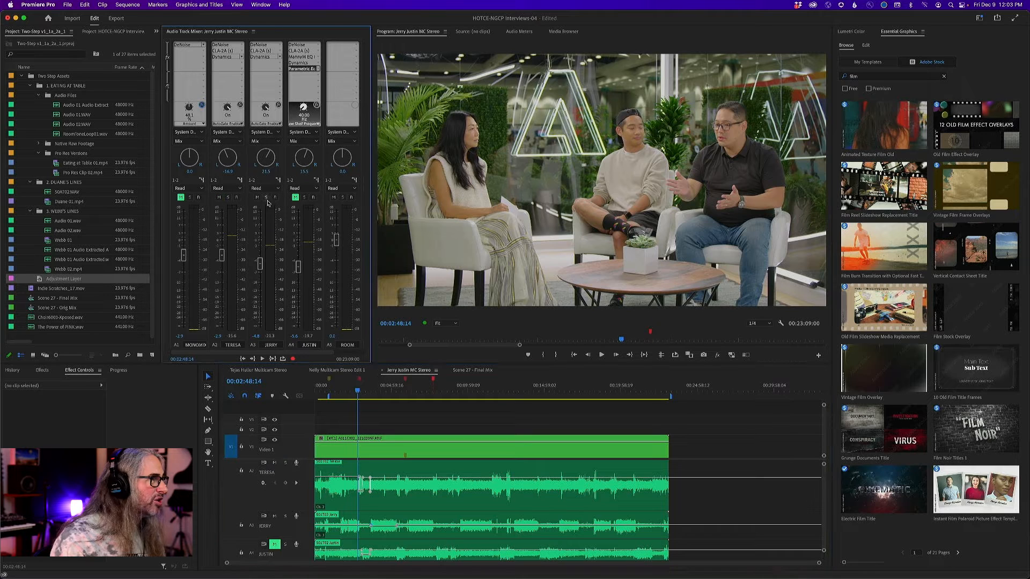
left_click(295, 198)
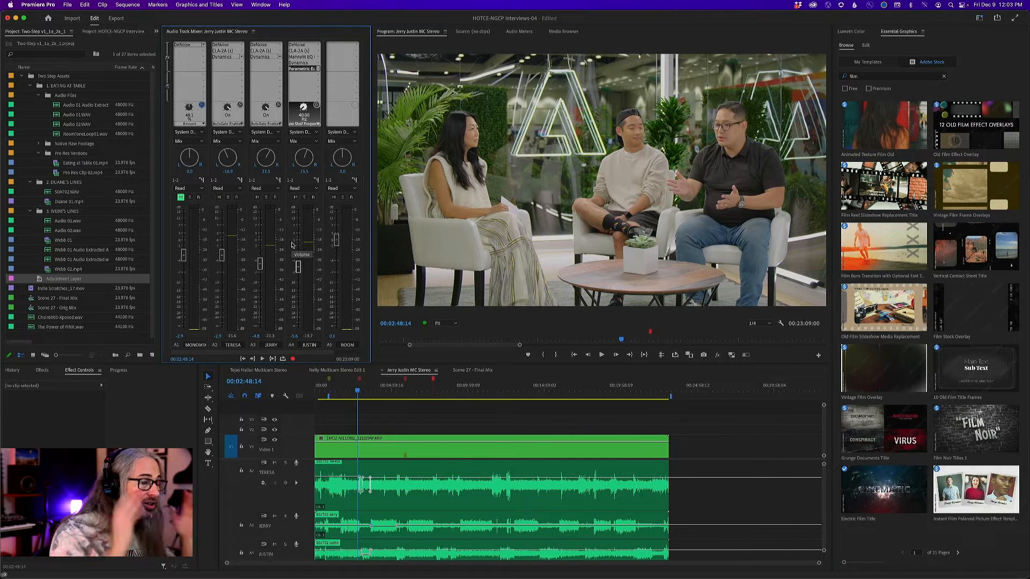
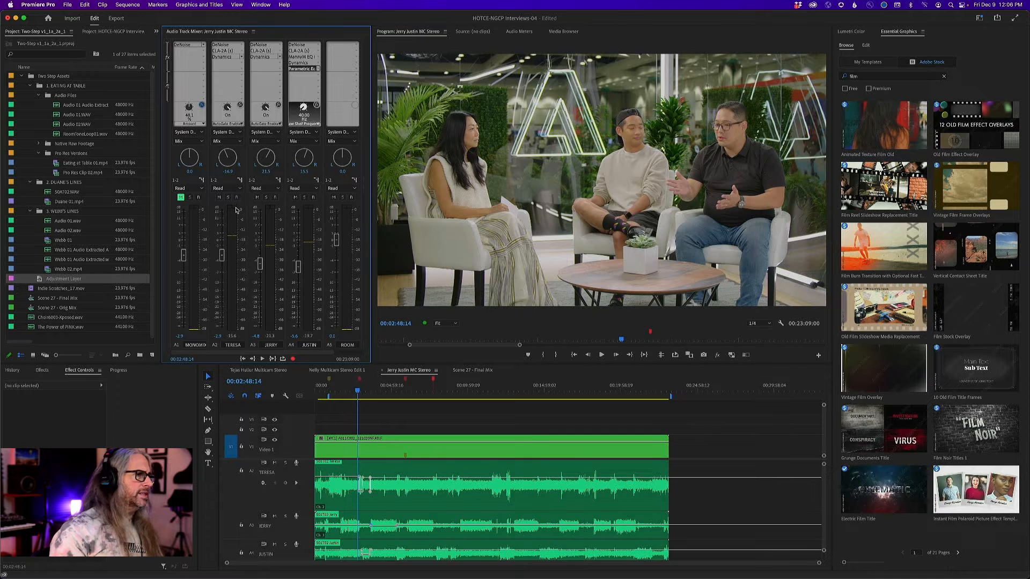
Step: Play the gated interview from 00:02:48:14 to 00:03:41:23 and examine how each microphone track opens only for its own speaker
key("space")
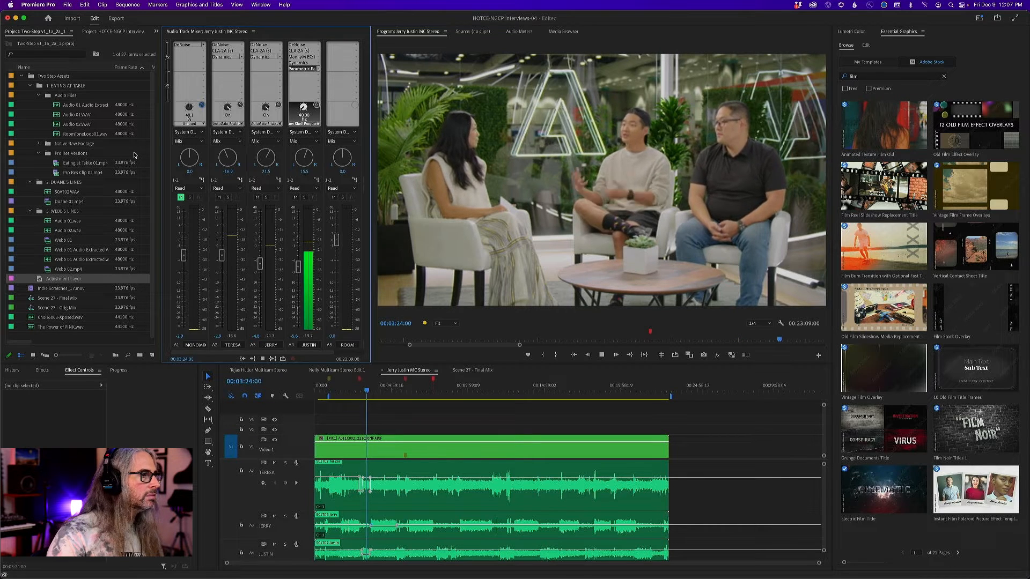
key("space")
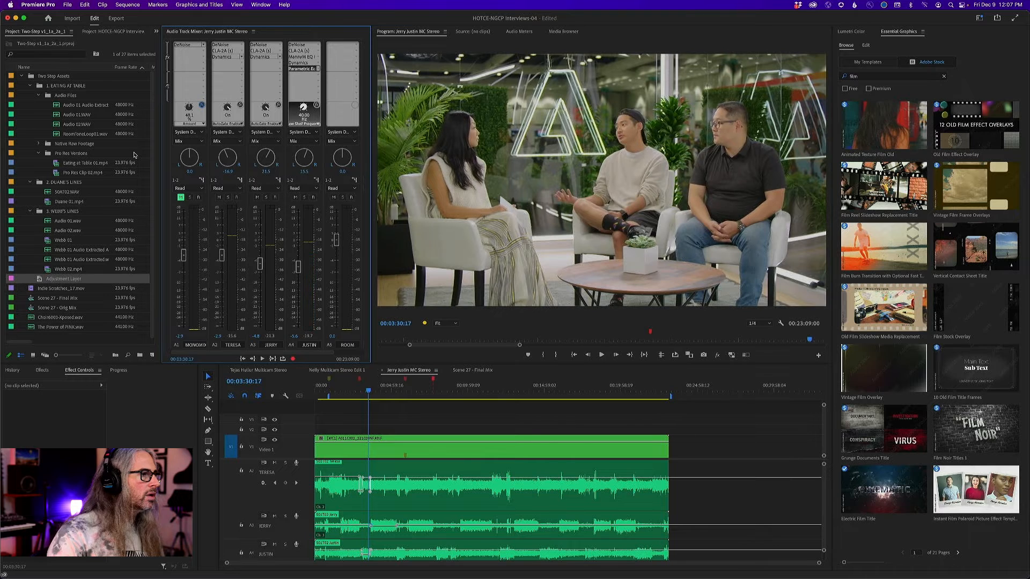
key("space")
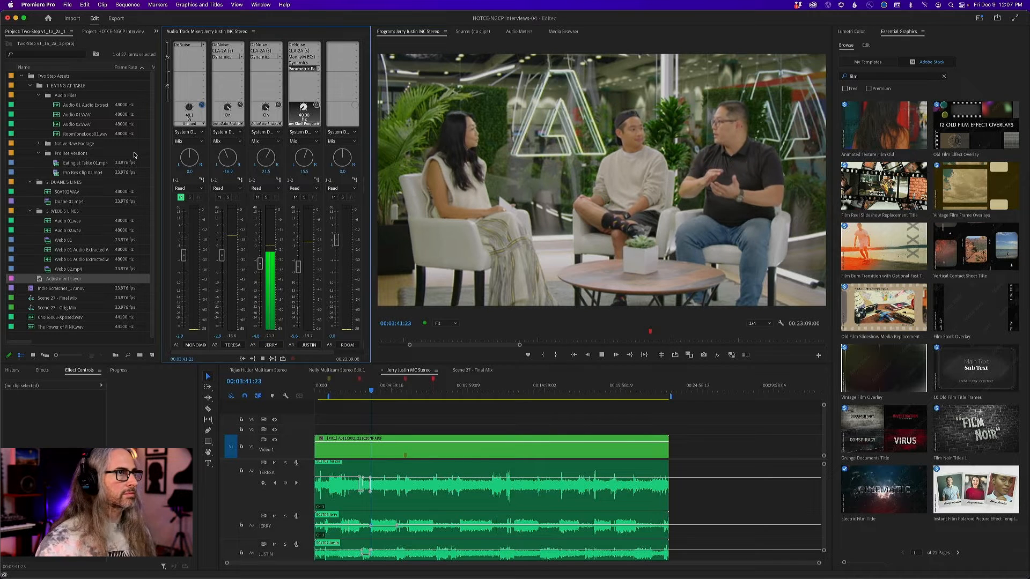
key("space")
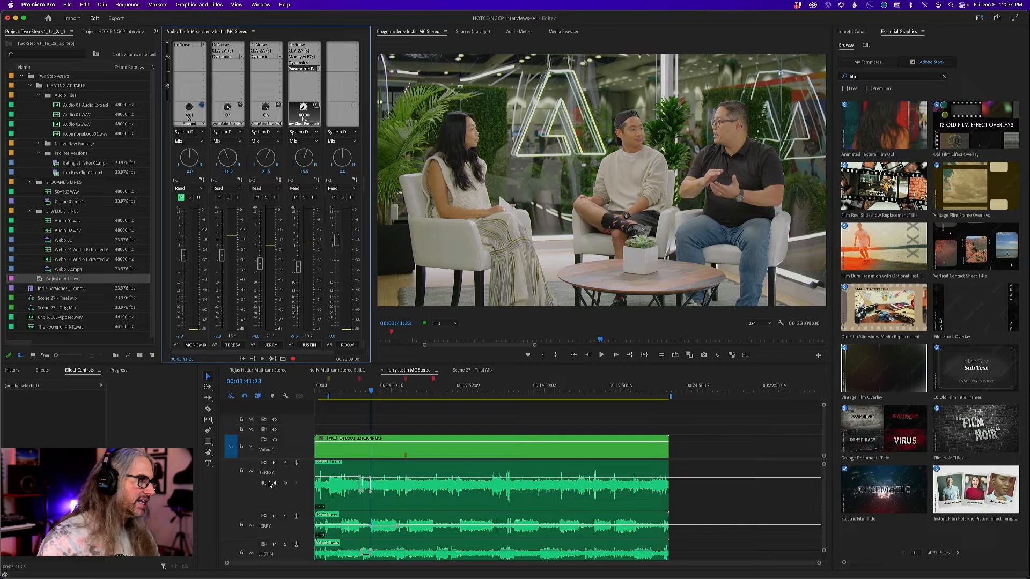
Step: Examine the keyframe display choices for track A2 and the effect categories offered for its Dynamics slot, leaving both unchanged
left_click(263, 483)
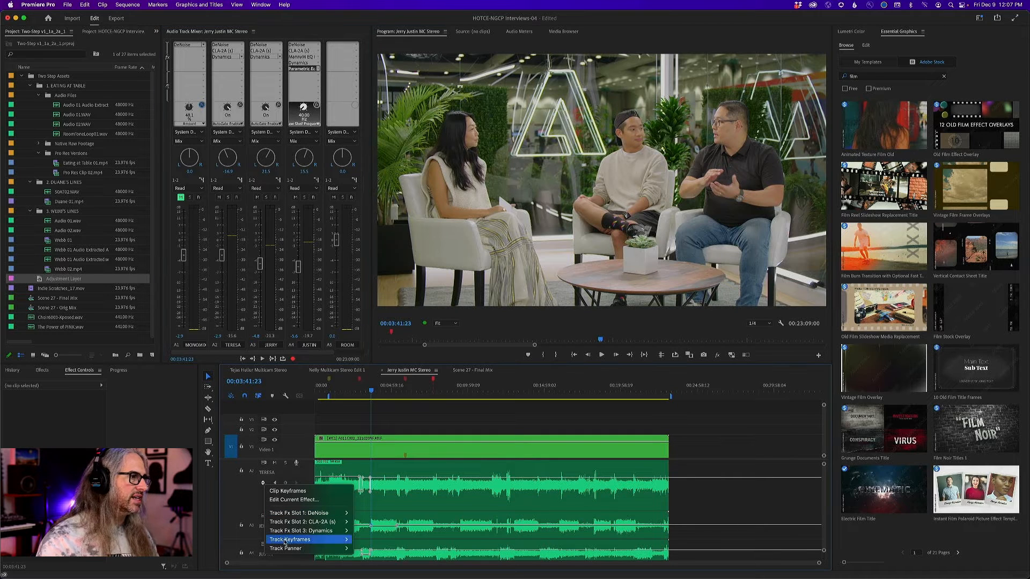
mouse_move(306, 530)
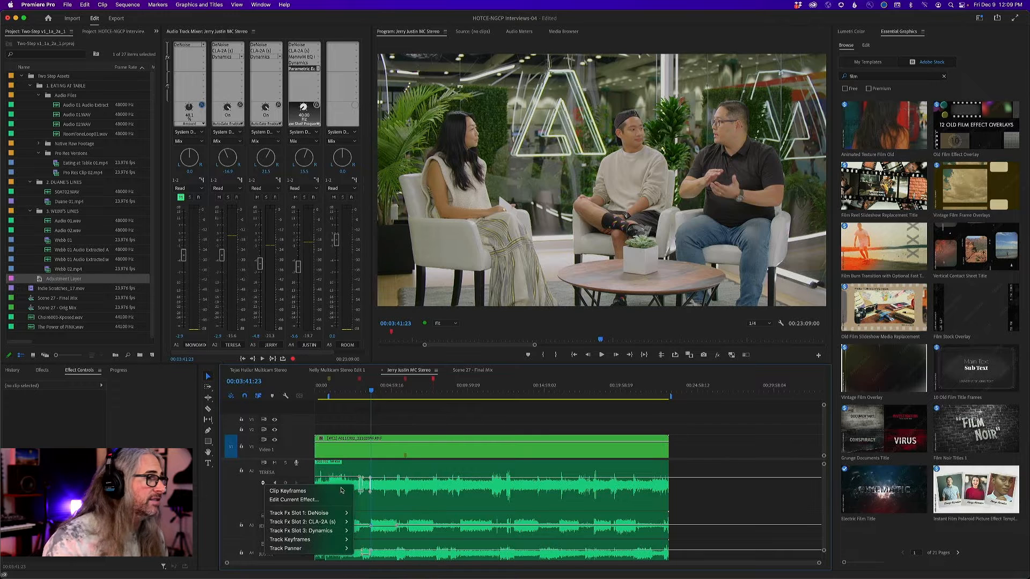
left_click(229, 484)
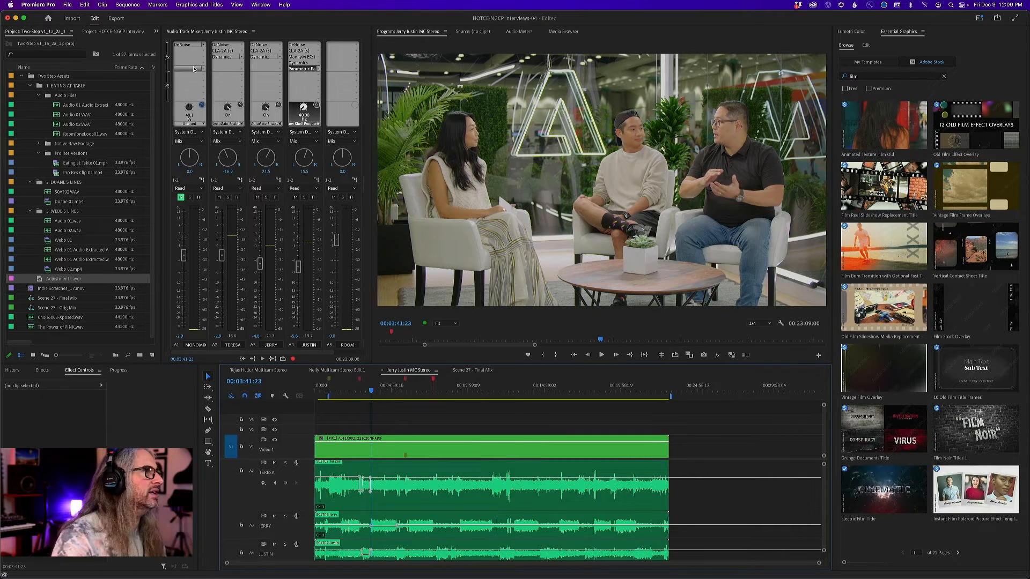
left_click(242, 57)
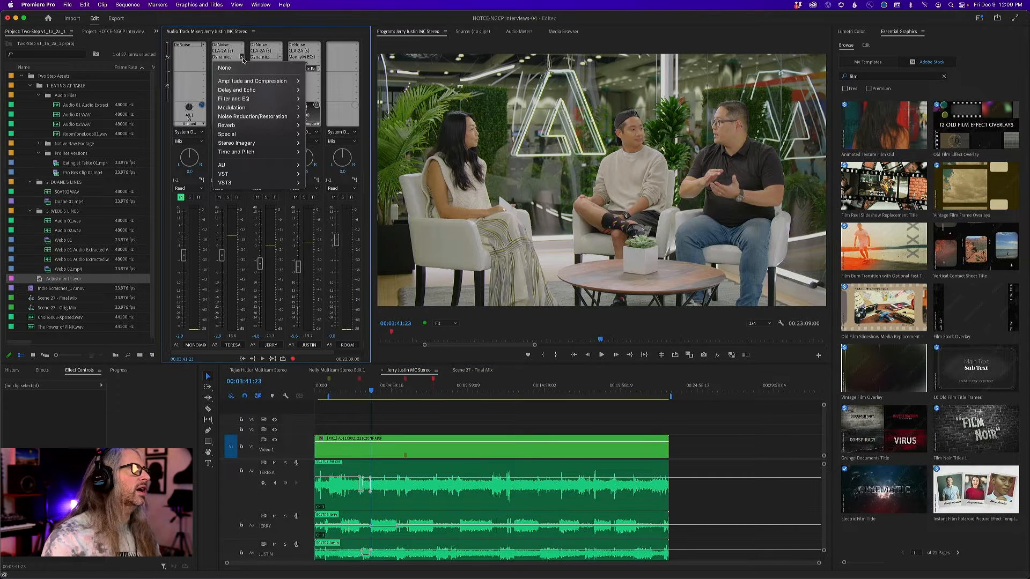
mouse_move(223, 83)
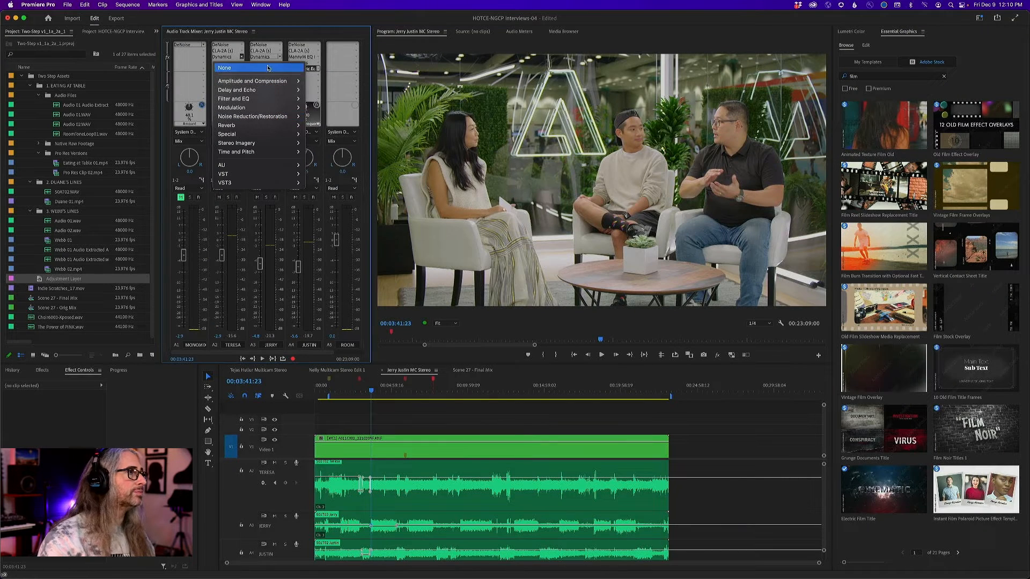
left_click(333, 22)
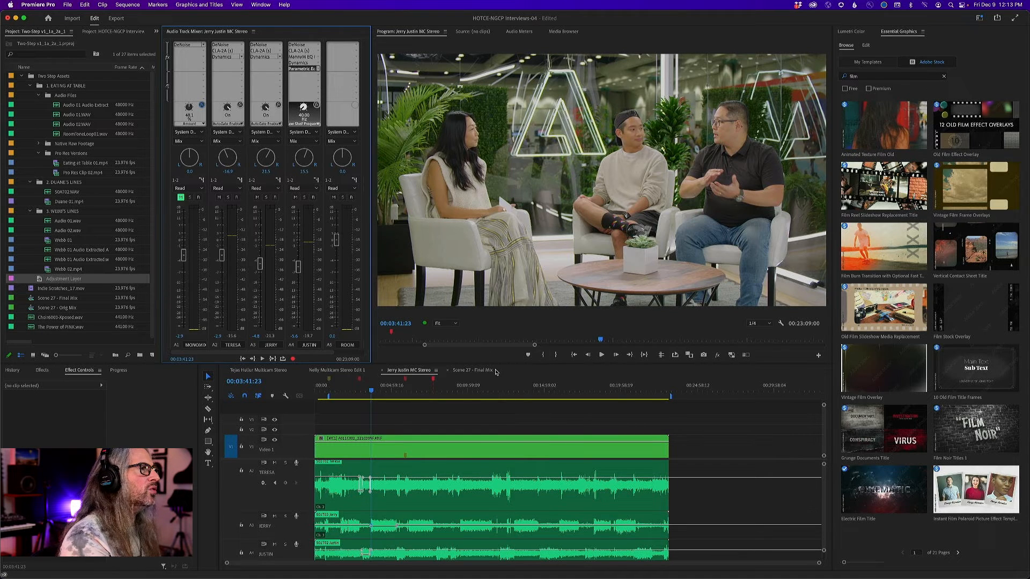
Step: Select the Dynamics effect on track A2 and replay the gated speech up to 00:03:10:12, checking the track meters
left_click(224, 56)
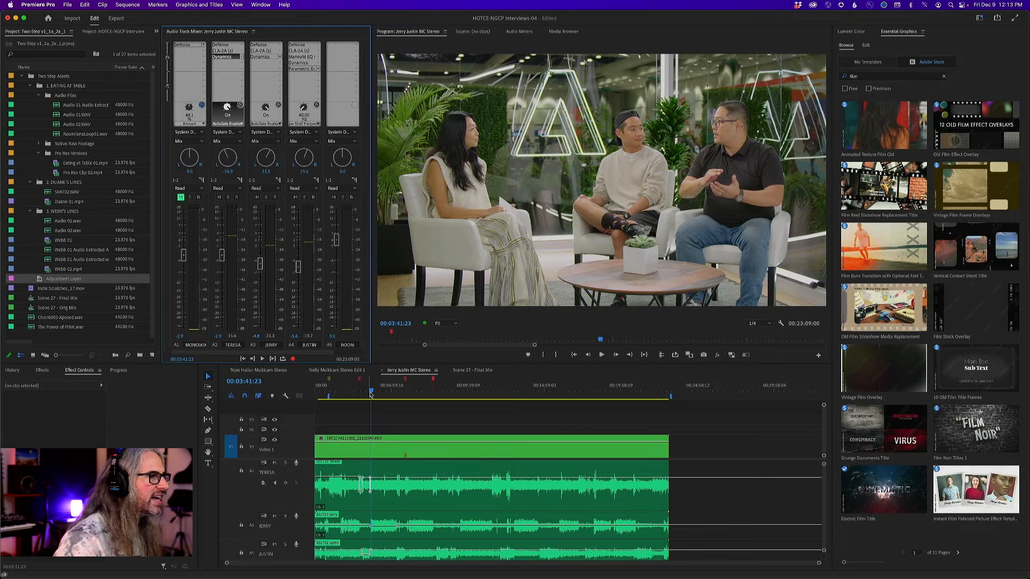
left_click_drag(371, 394, 359, 392)
key("space")
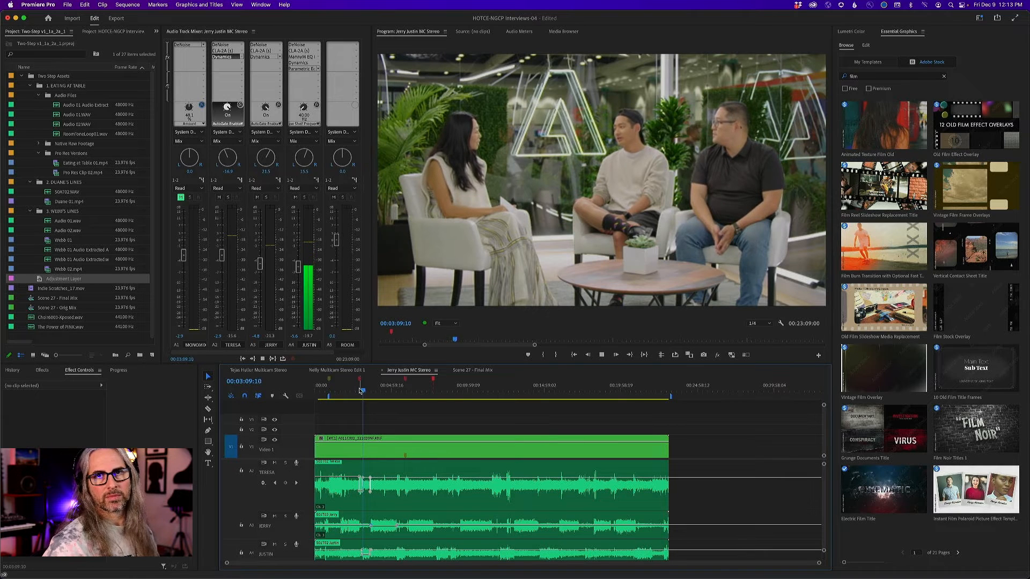
key("space")
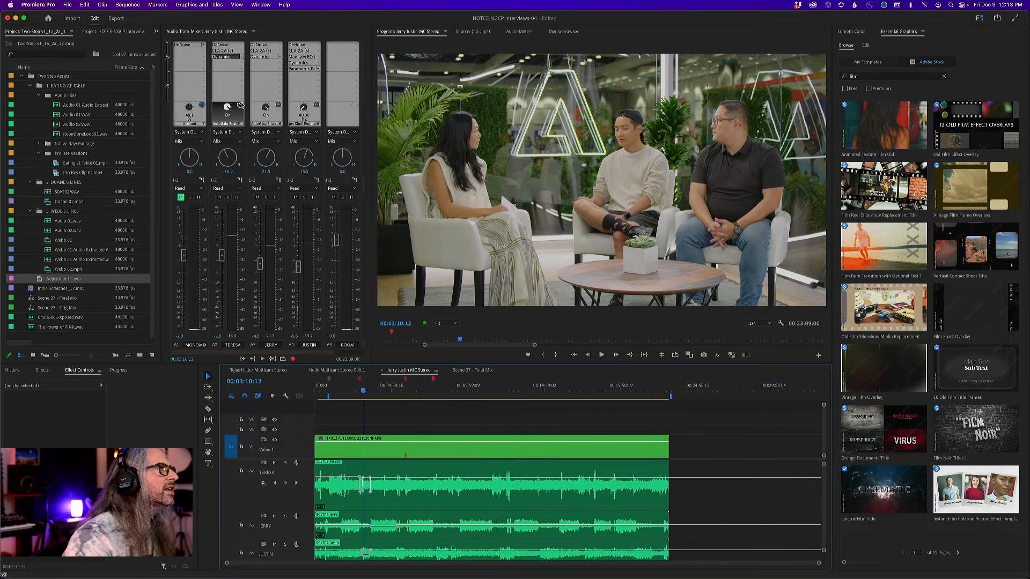
Step: Bypass the Dynamics, DeNoise and CLA-2A effects on track A2 to hear its microphone unprocessed
left_click(224, 51)
left_click(223, 51)
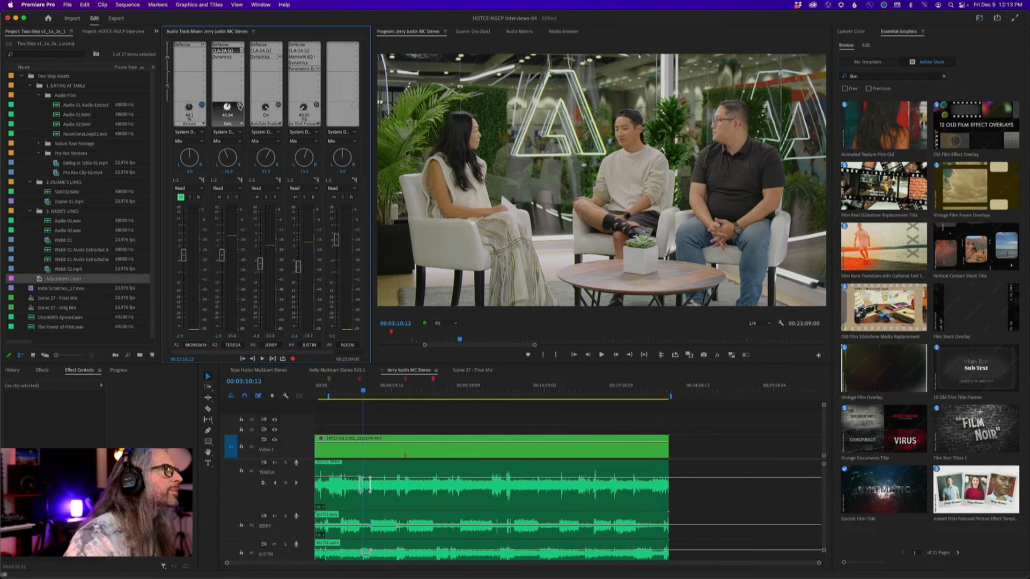
left_click(228, 46)
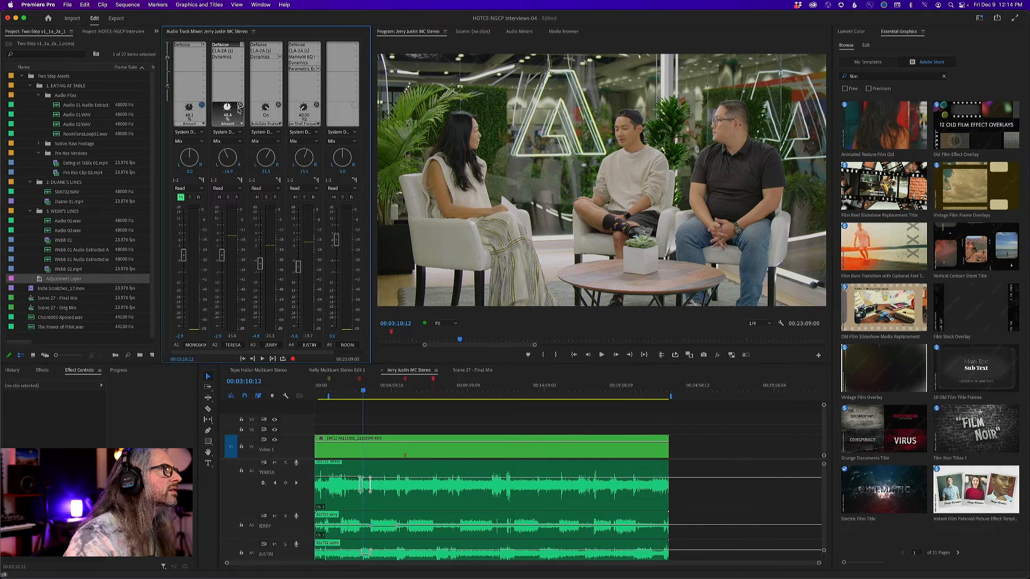
left_click(228, 50)
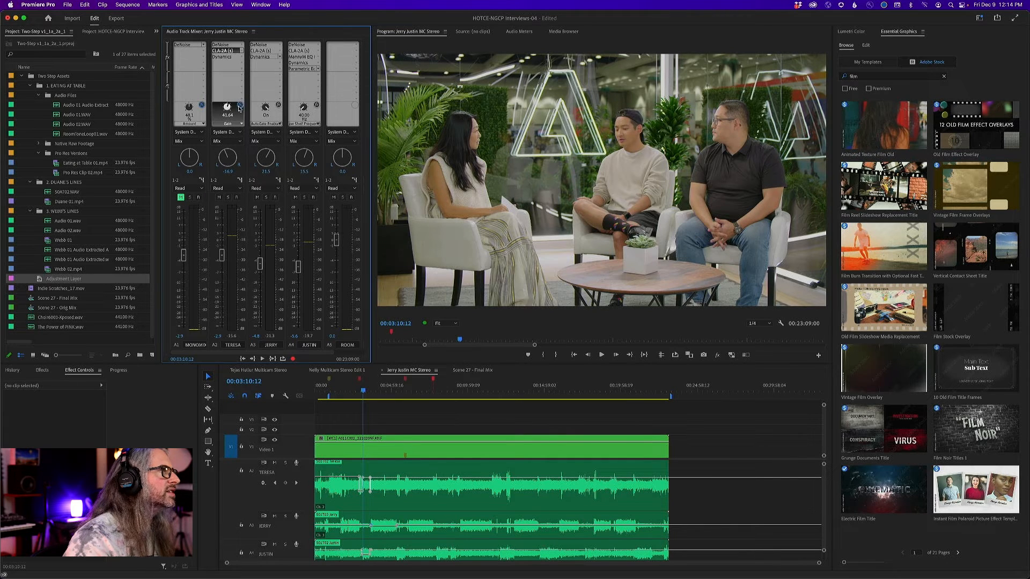
Step: Bypass the effects on tracks A3 and A4, including DeNoise and Dynamics on both and the Parametric EQ on A4
left_click(265, 46)
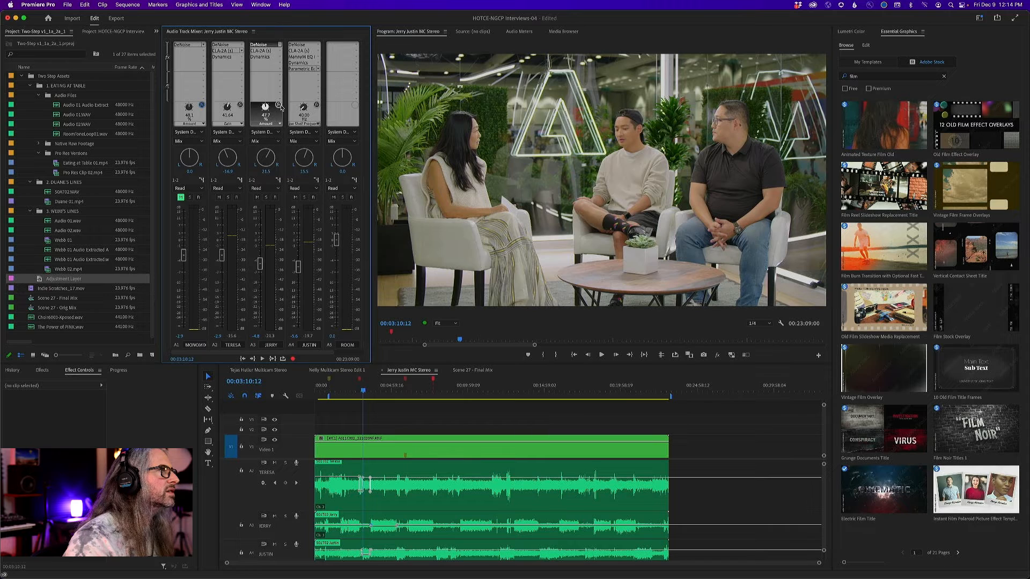
left_click(265, 57)
left_click(297, 45)
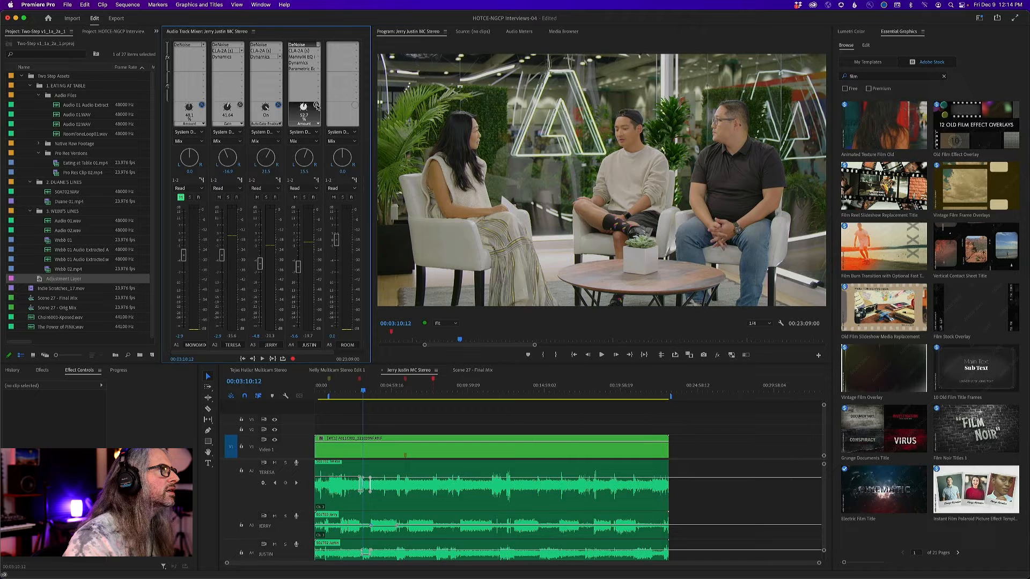
left_click(302, 56)
left_click(304, 62)
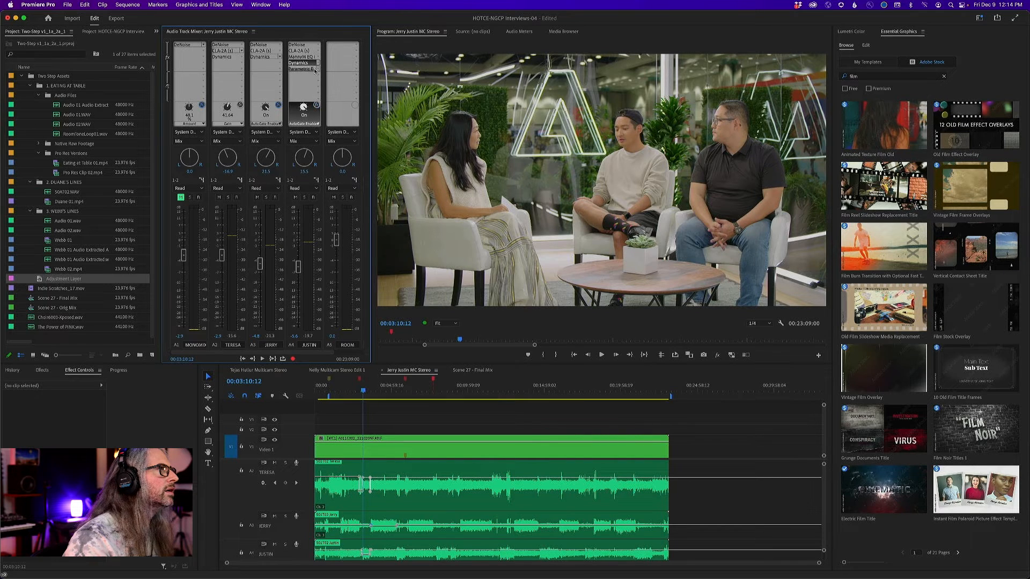
left_click(307, 69)
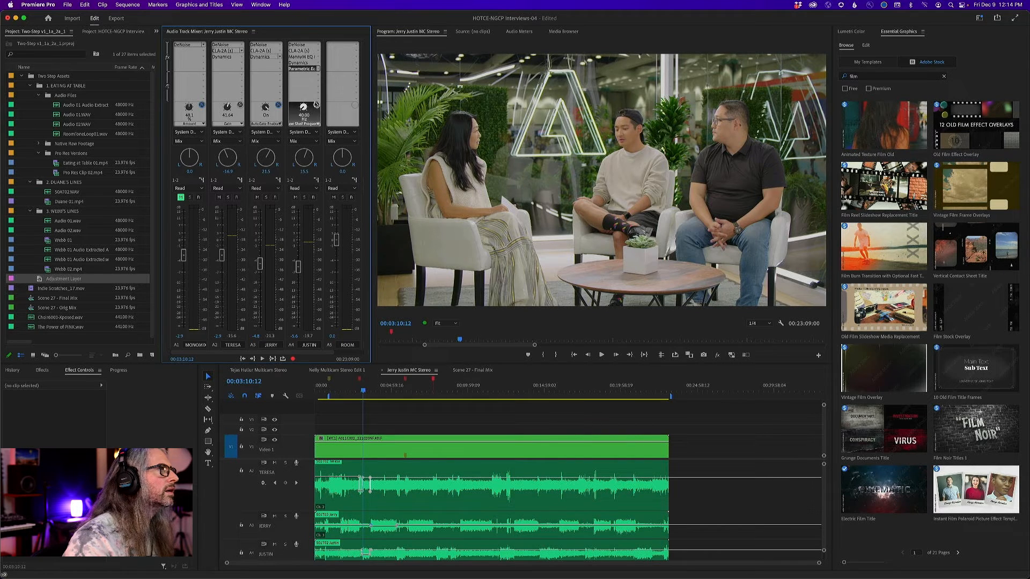
Step: Move the playhead back to 00:02:53:08 and listen to the interview without the track effects up to 00:03:17:19
left_click(363, 390)
key("space")
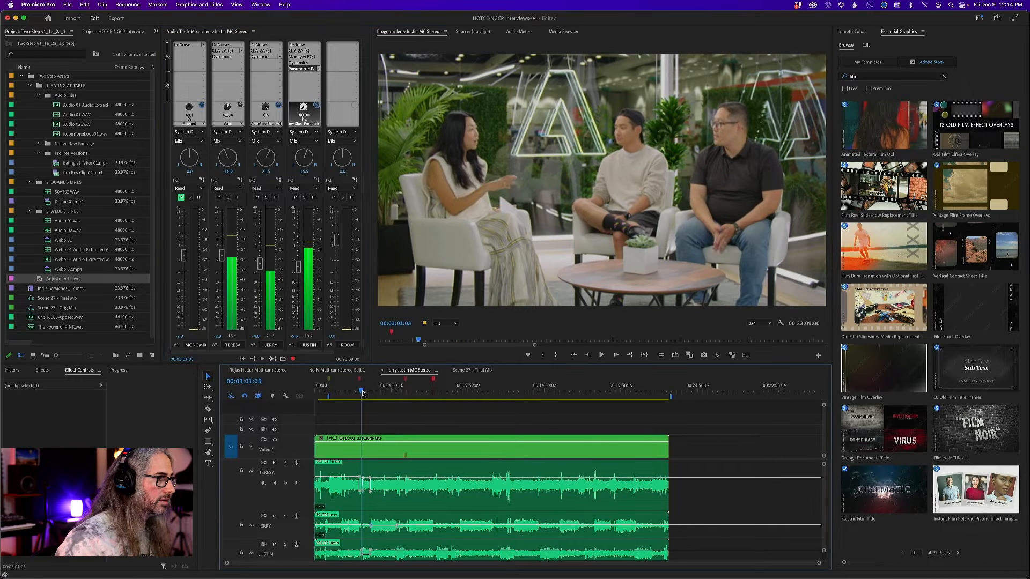
left_click(361, 392)
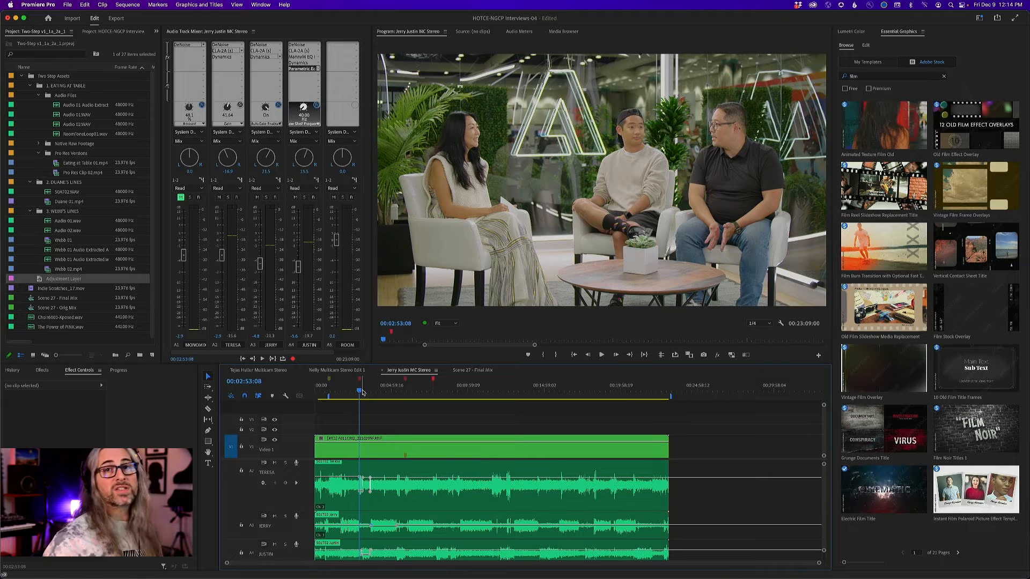
key("space")
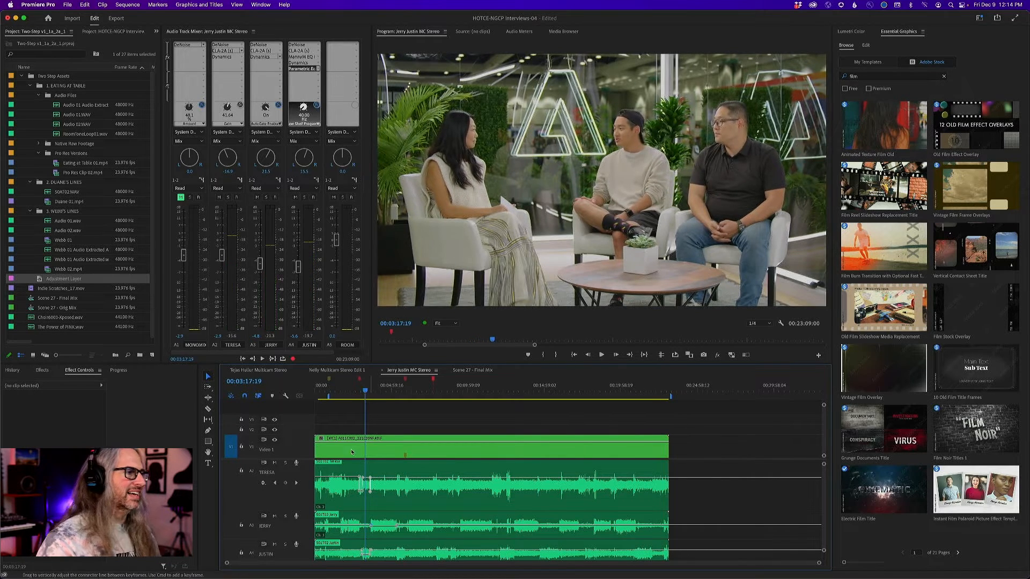
Step: Move the playhead to 00:03:35:21 and play the ungated speech to 00:03:46:03, comparing the meters of A2, A3 and A4
left_click_drag(363, 392, 370, 393)
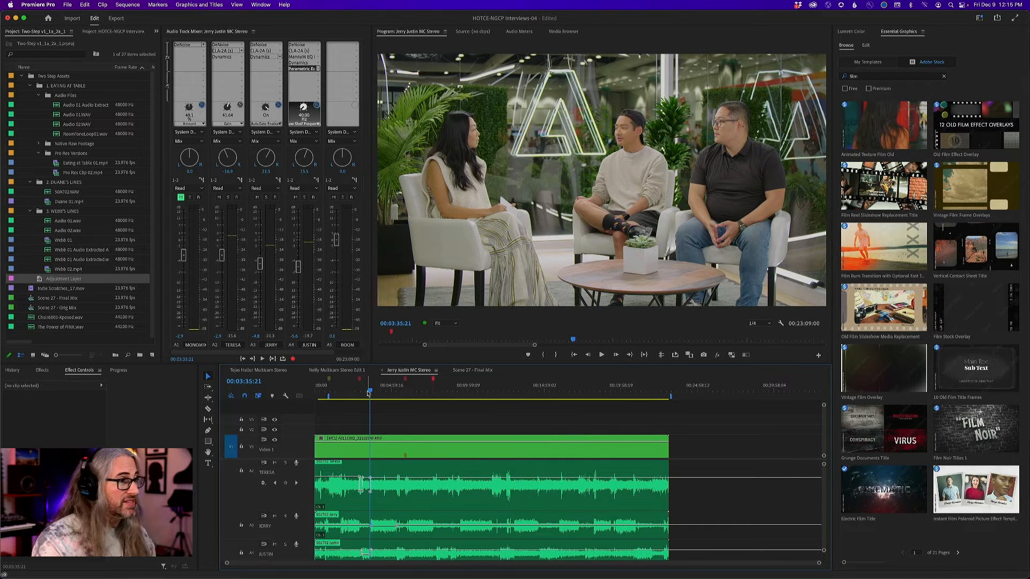
key("space")
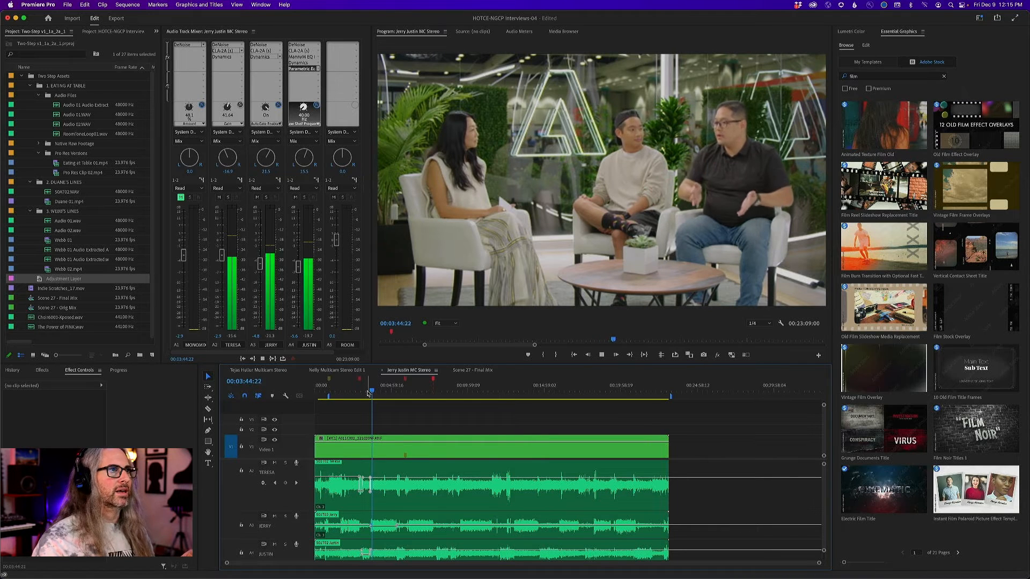
key("space")
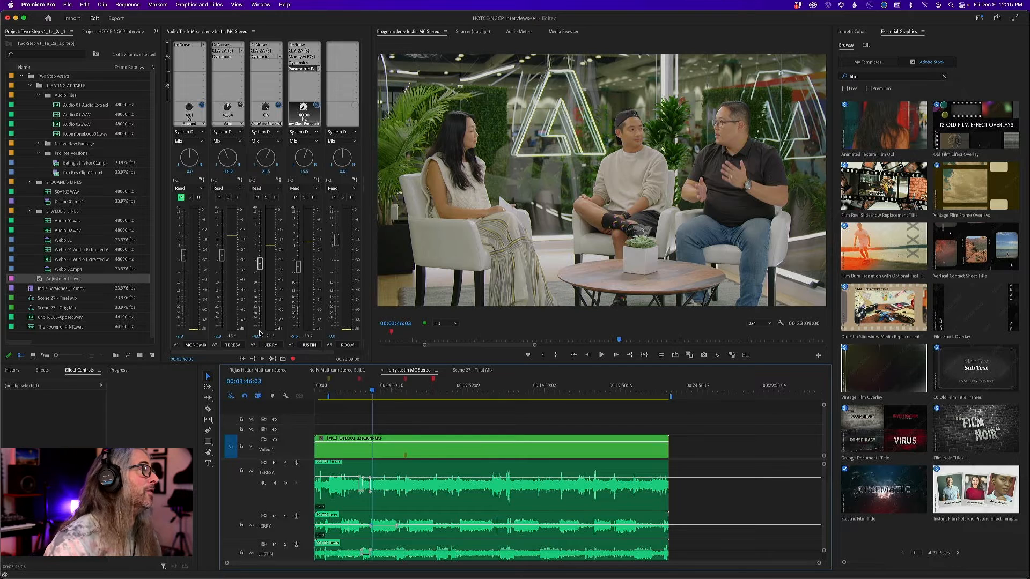
Step: Switch to the Scene 27 - Final Mix sequence and play its opening from 00:00:00:00 to 00:00:10:17
left_click(464, 371)
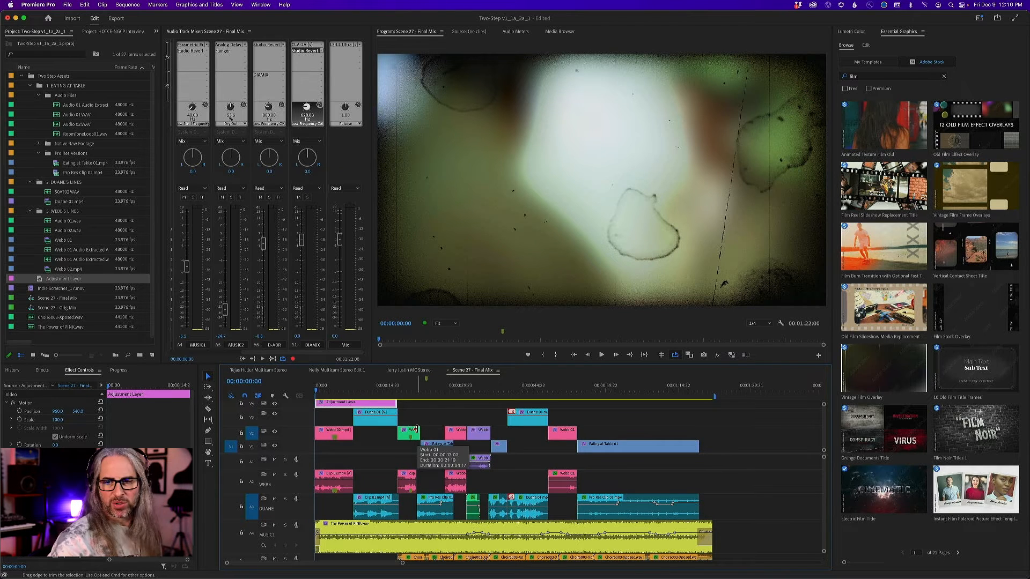
key("space")
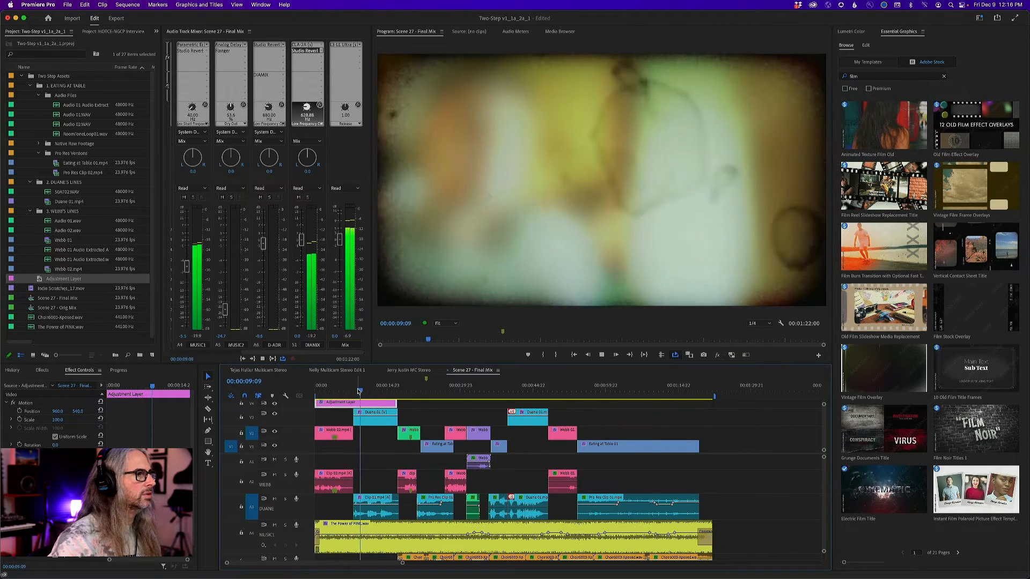
key("space")
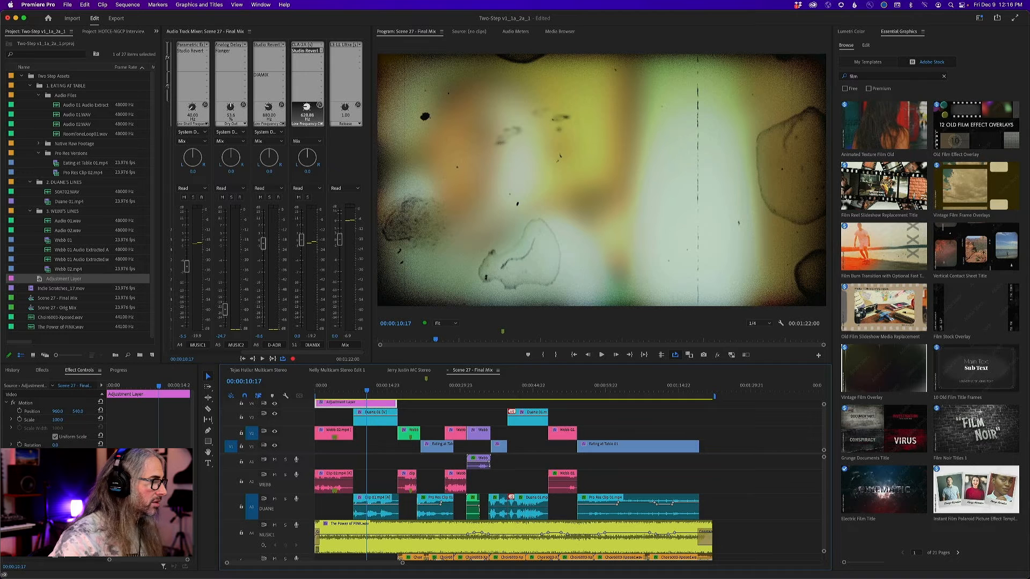
key("shift+5")
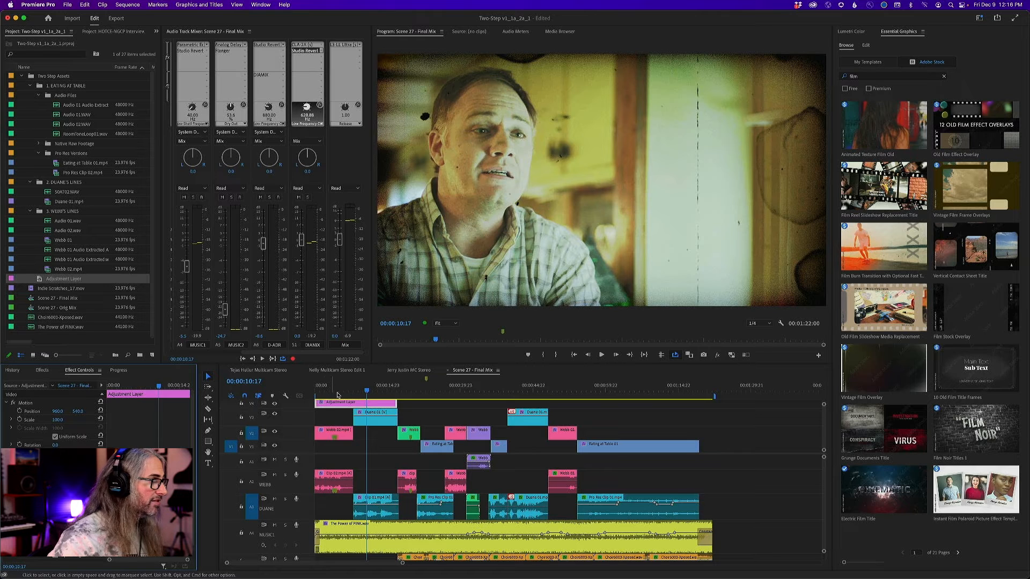
Step: Return the playhead to 00:00:00:00 and replay the opening blur effect up to 00:00:10:16
left_click_drag(366, 392, 311, 396)
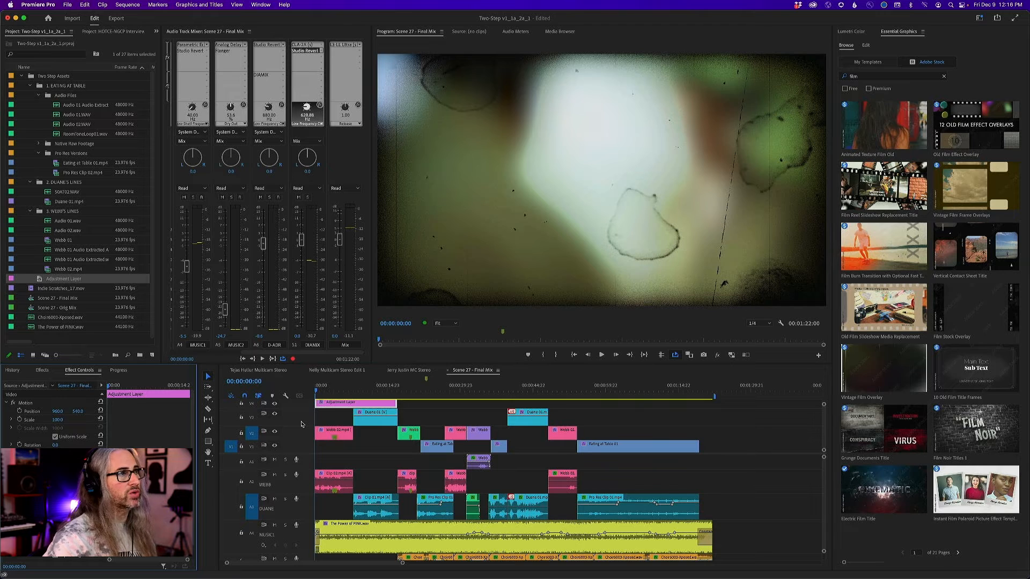
key("space")
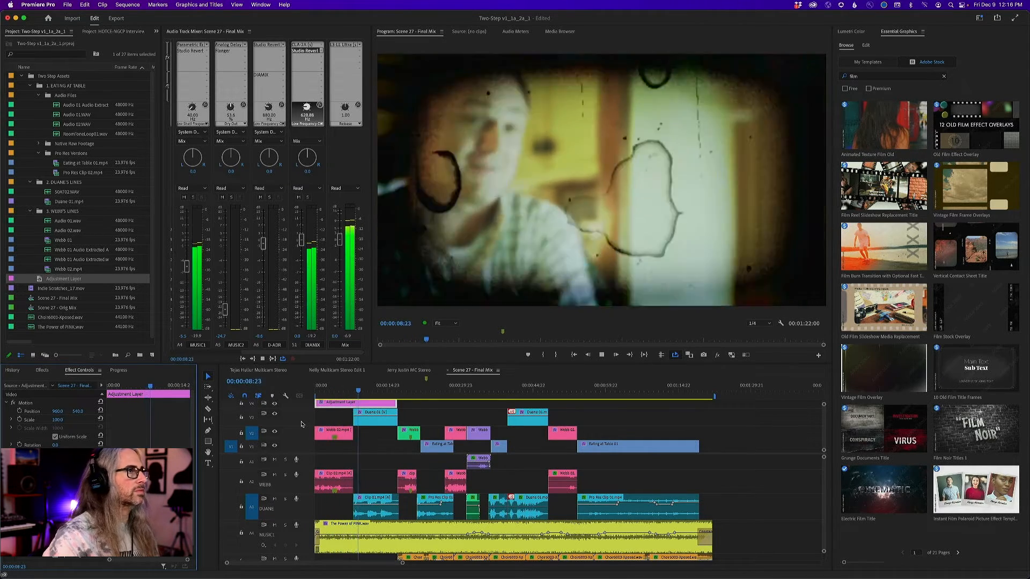
key("space")
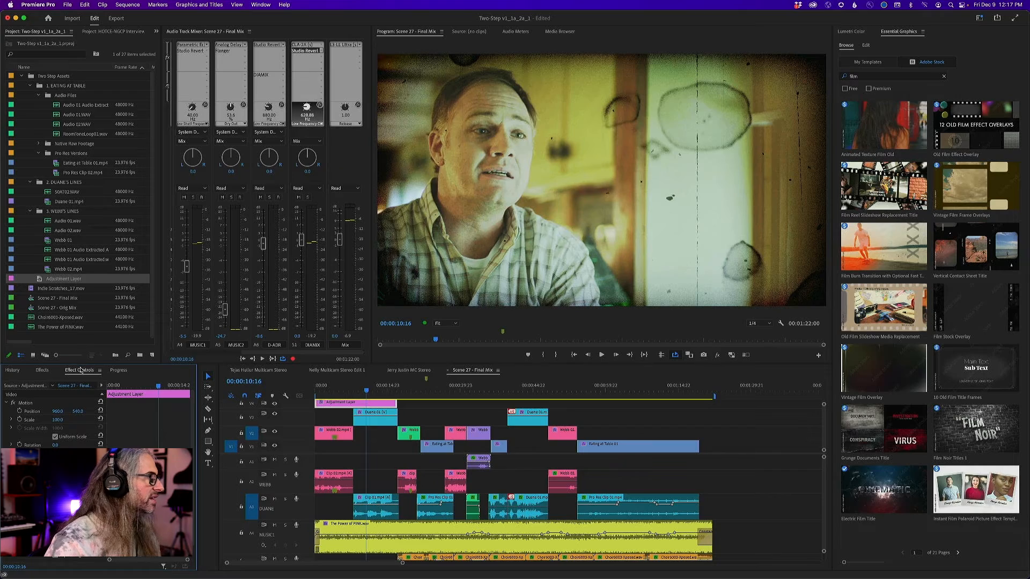
Step: Dock Effect Controls with the Project panel to show the adjustment layer's Gaussian Blur settings, and bring the D-ADR track into view
left_click_drag(82, 370, 121, 236)
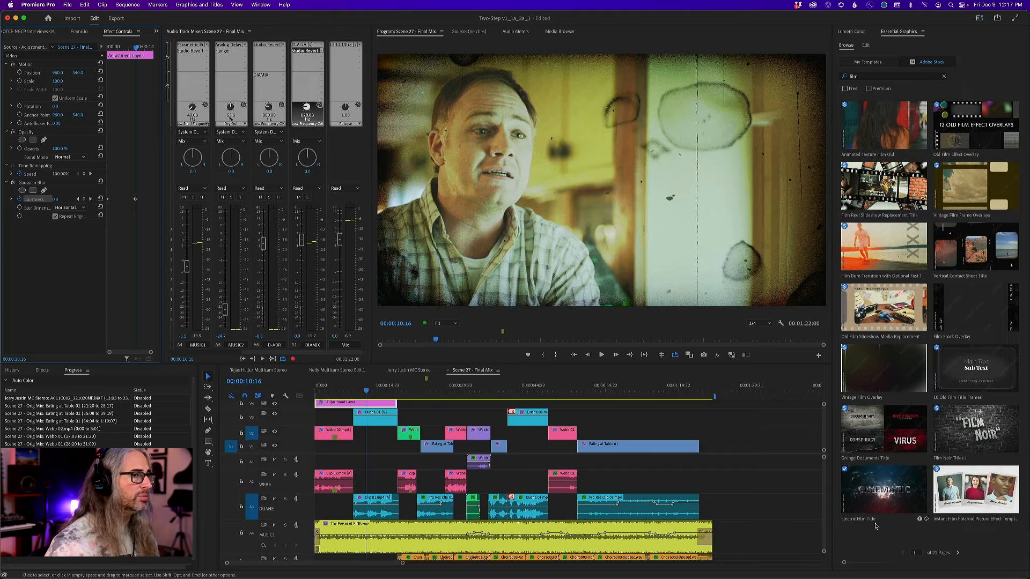
scroll(827, 519, "down", 5)
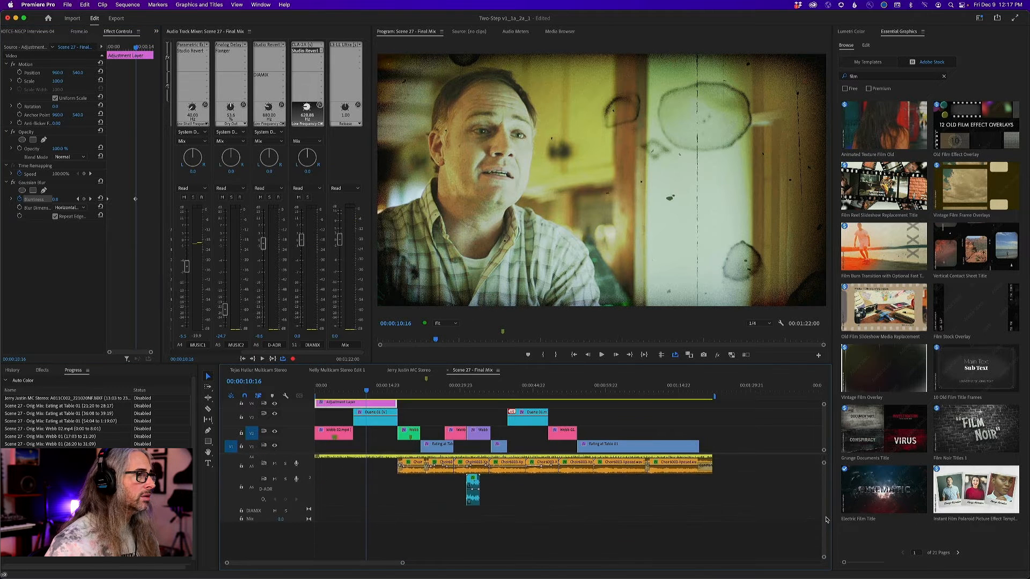
Step: Expand the DIAMIX submix track in the timeline and show its Studio Reverb Dry Output Level keyframe line
scroll(826, 519, "up", 3)
scroll(279, 531, "down", 2)
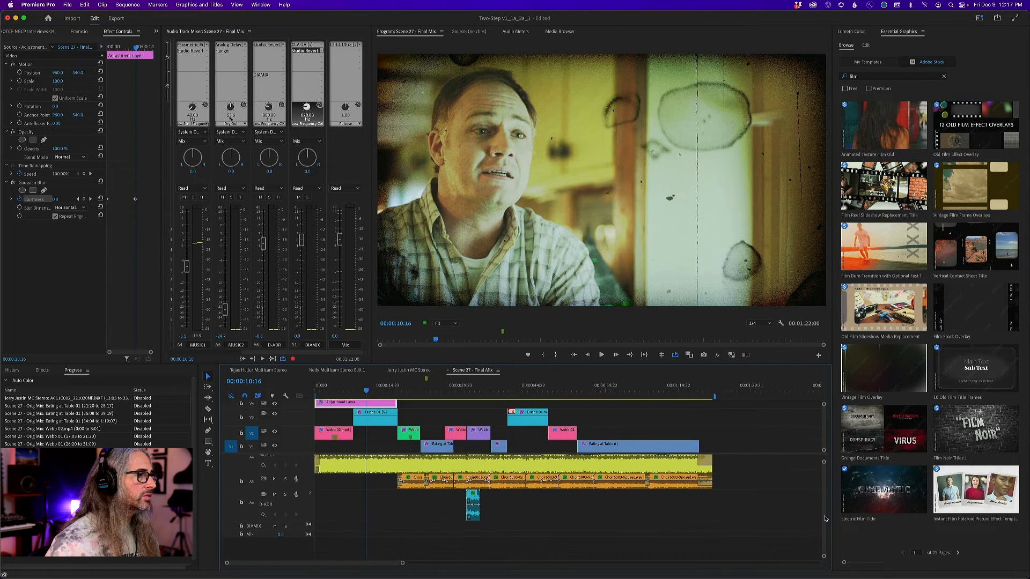
left_click_drag(305, 527, 306, 546)
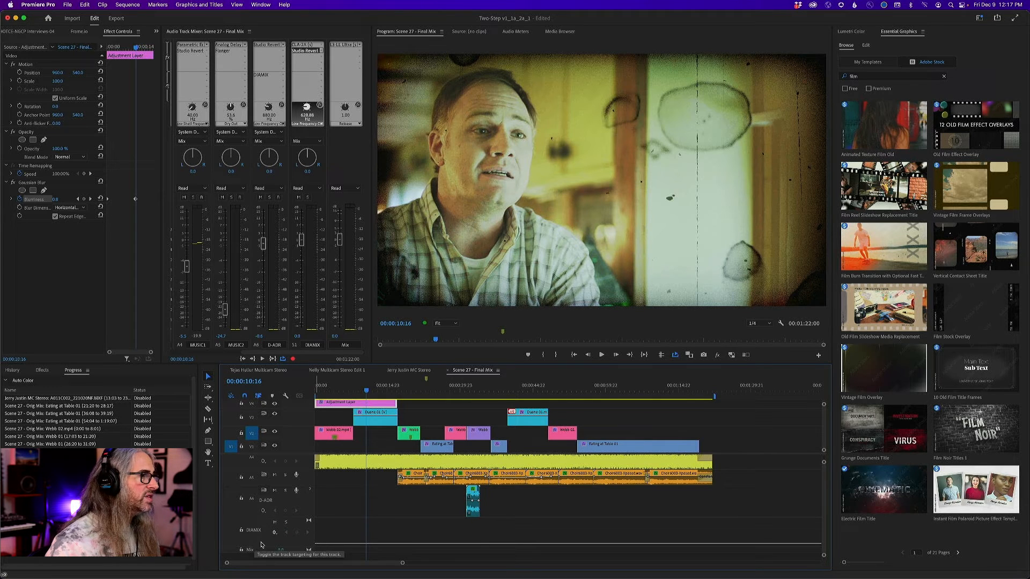
scroll(696, 482, "down", 3)
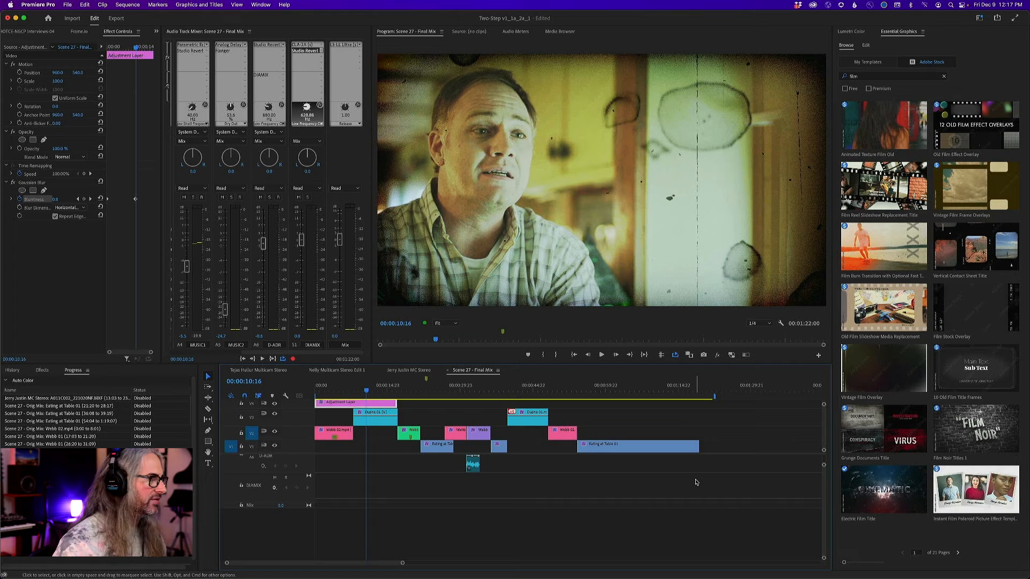
right_click(274, 488)
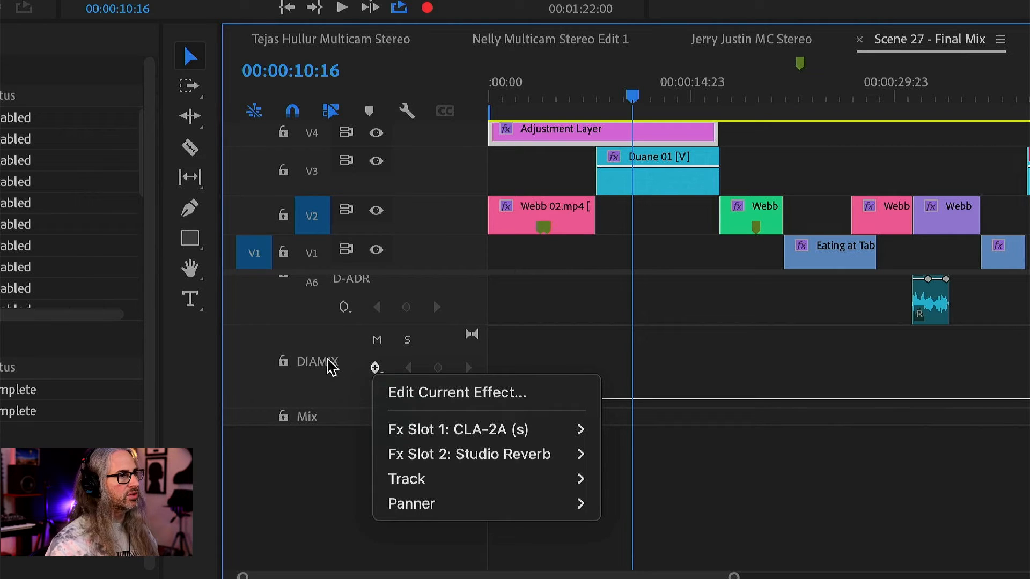
mouse_move(476, 461)
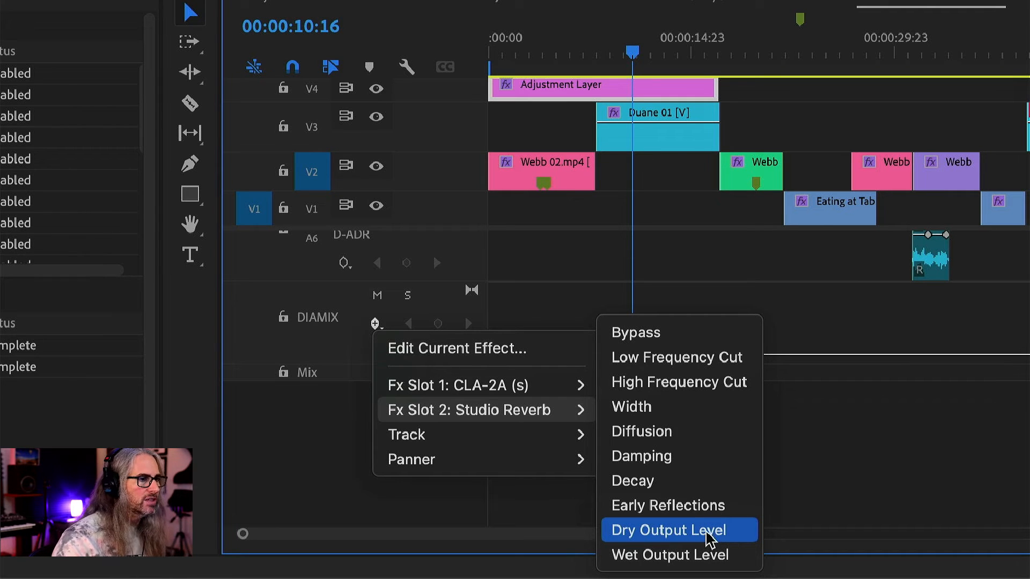
left_click(709, 538)
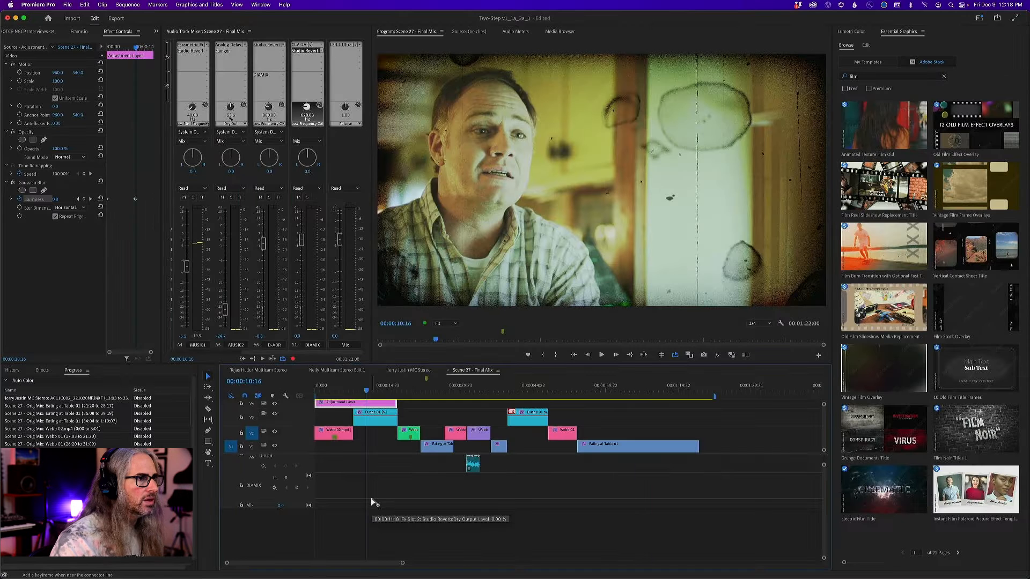
Step: Keyframe the DIAMIX reverb's Dry Output Level to ramp up from near the sequence start to about 00:00:14:14
left_click(320, 502)
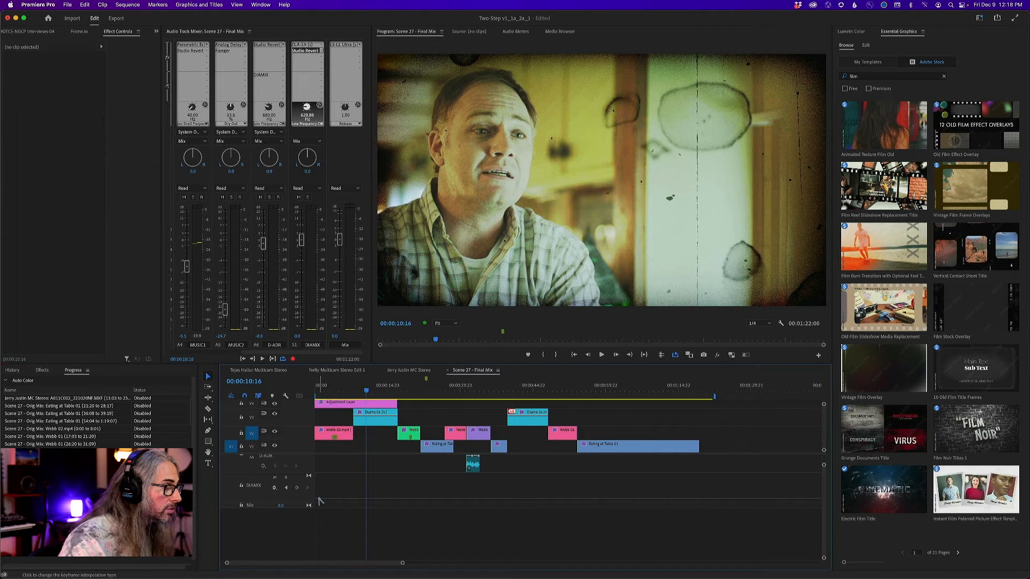
left_click_drag(366, 391, 386, 391)
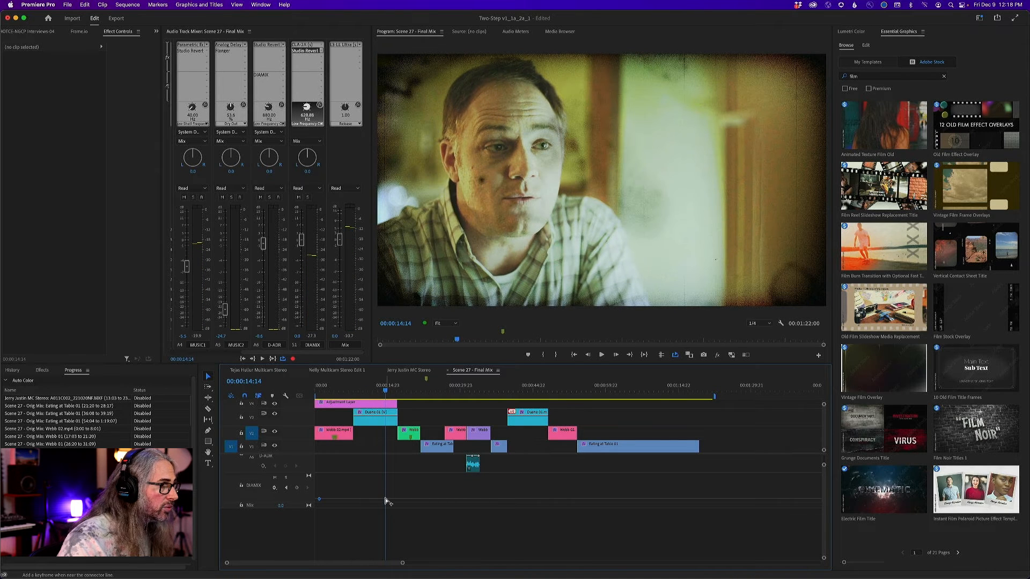
left_click_drag(385, 500, 383, 484)
Step: Return the playhead to 00:00:00:00 and play the dry-level ramp through to 00:00:16:00
left_click(359, 387)
key("space")
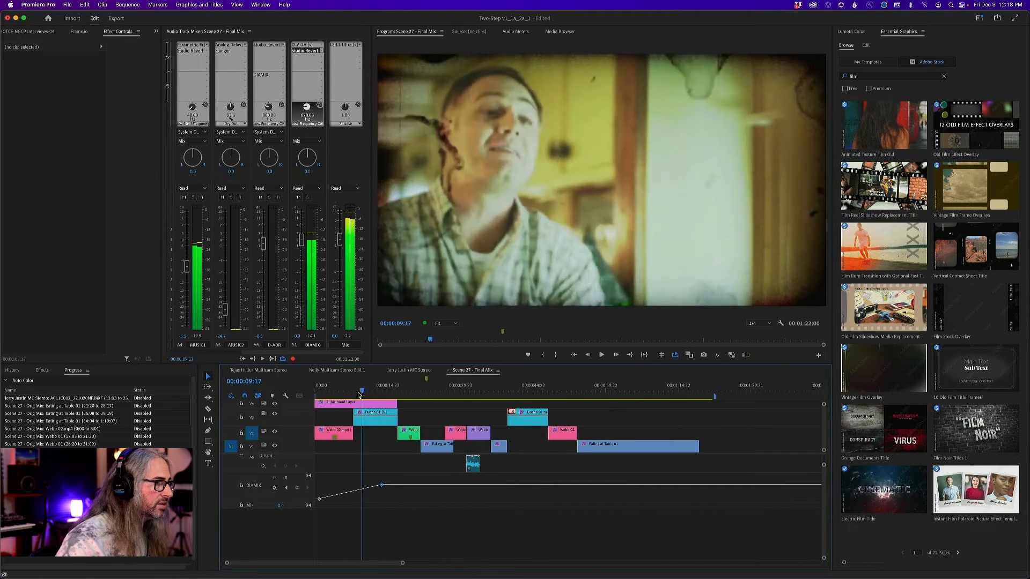
left_click_drag(358, 395, 314, 395)
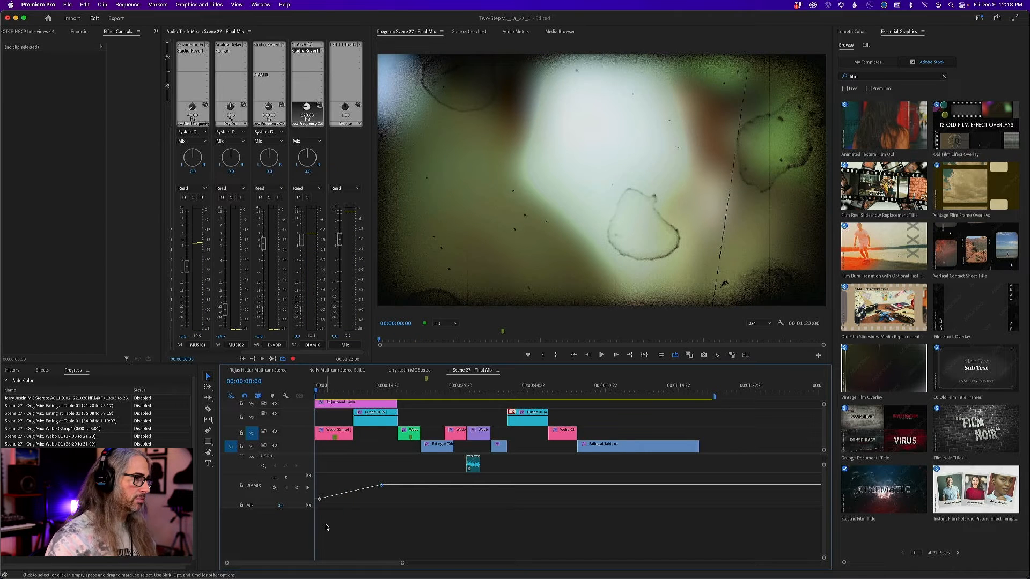
key("space")
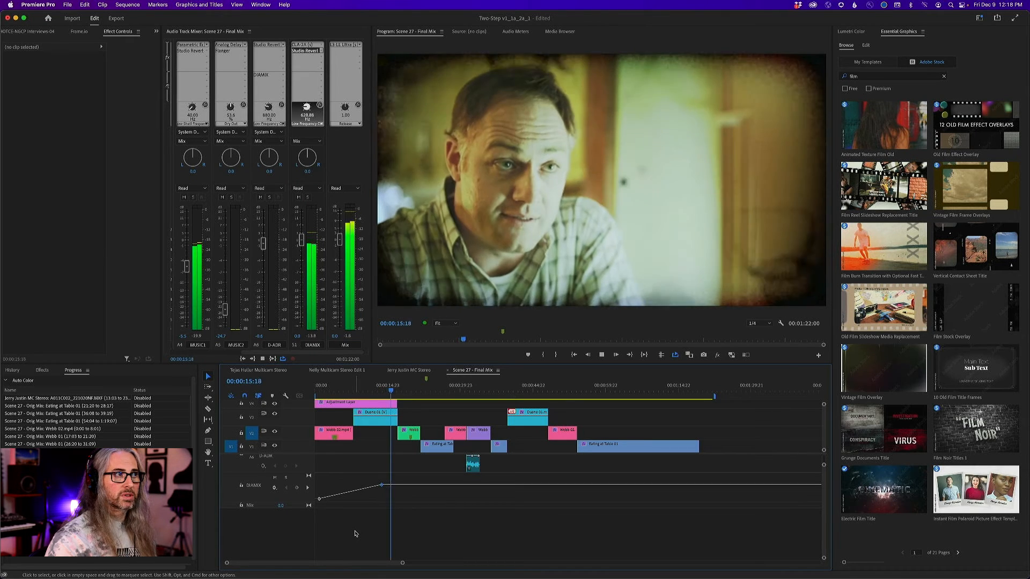
key("space")
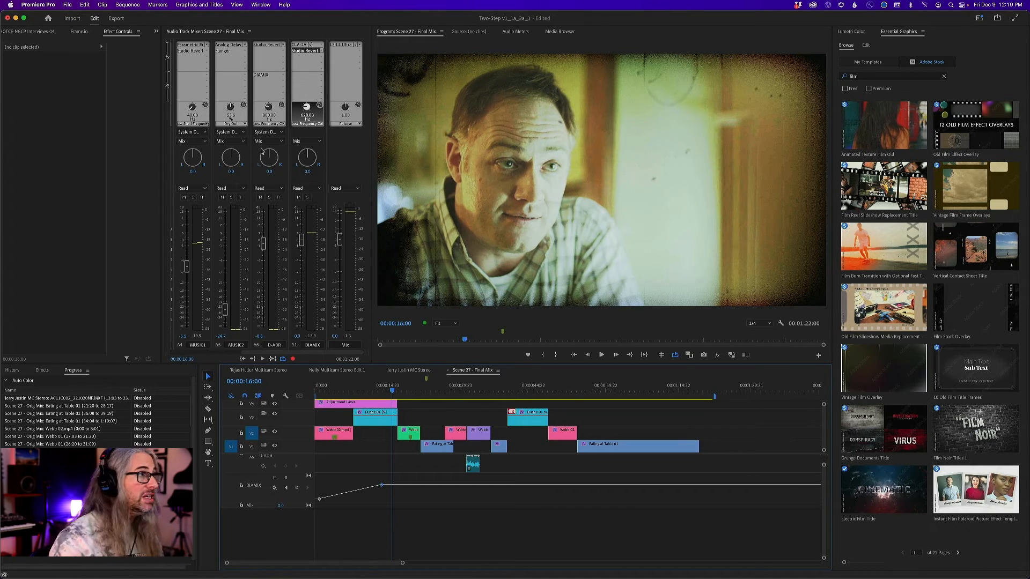
Step: Open the DIAMIX Studio Reverb editor, return the playhead to 00:00:00:00 and set the submix's automation mode to Write
double_click(300, 53)
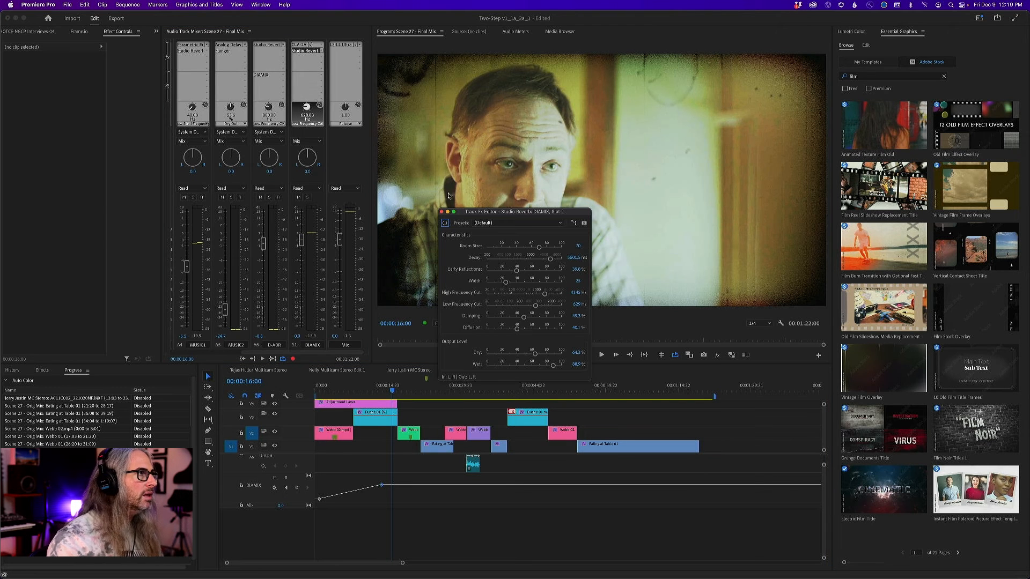
left_click_drag(487, 211, 699, 184)
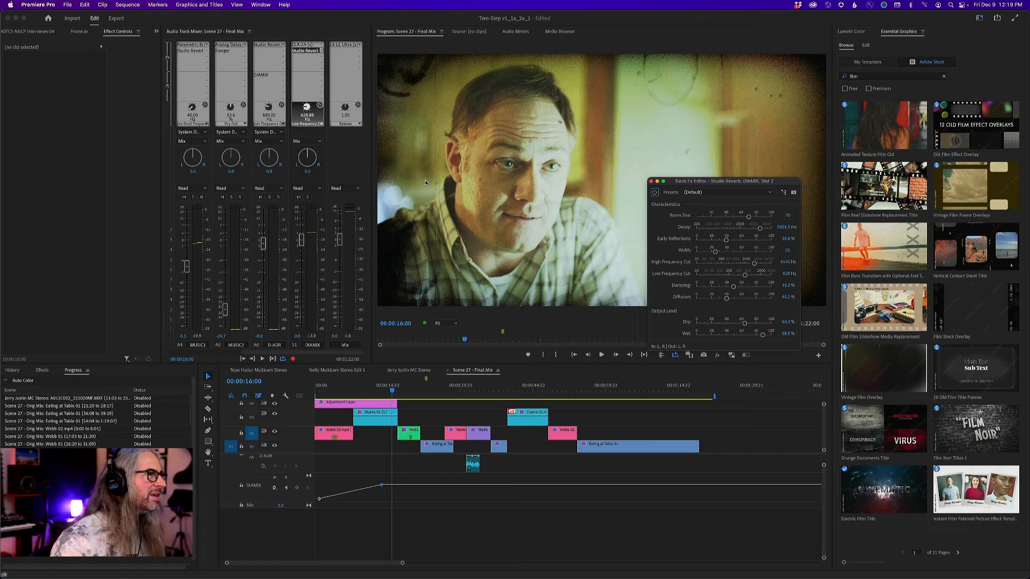
left_click(317, 189)
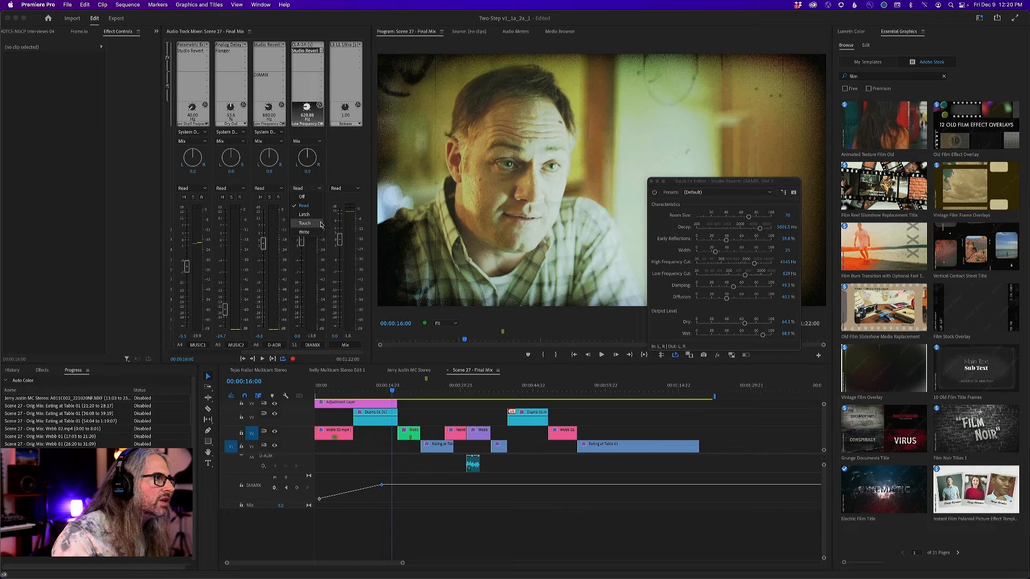
left_click_drag(392, 397, 314, 390)
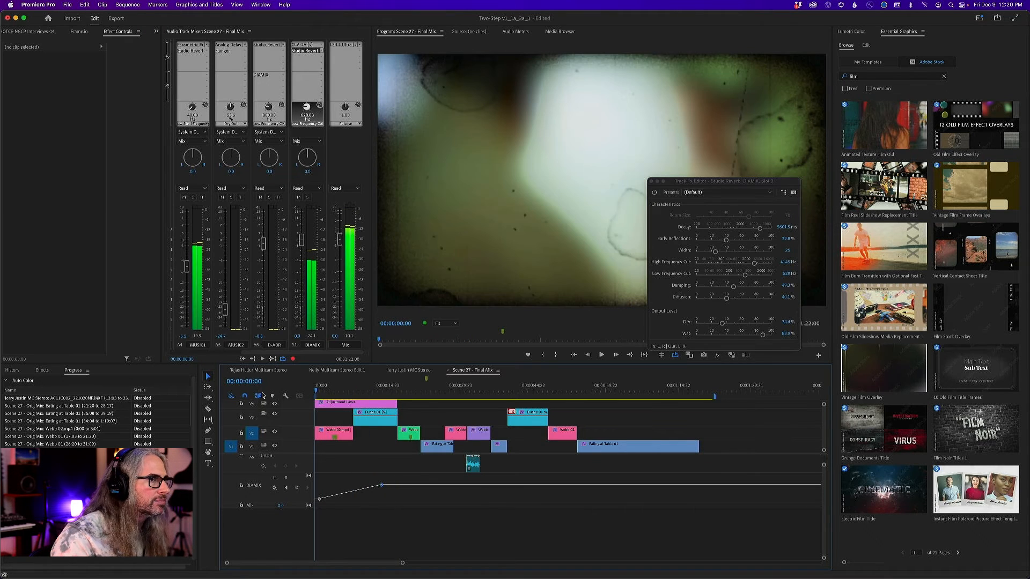
left_click(306, 189)
left_click(308, 233)
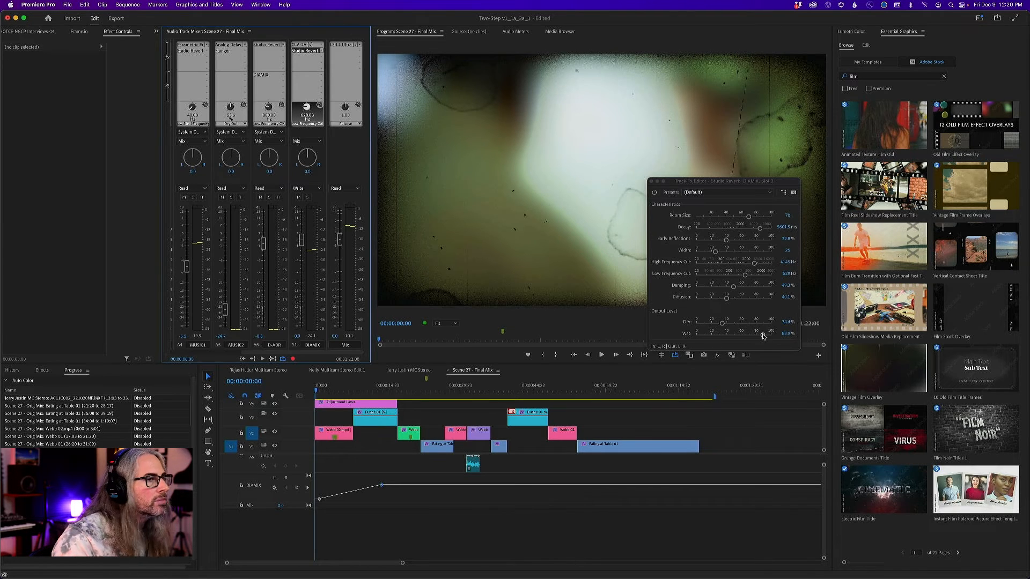
Step: Record automation from the start to 00:00:13:10 while gradually lowering the reverb's Wet output level to 9.2%
key("space")
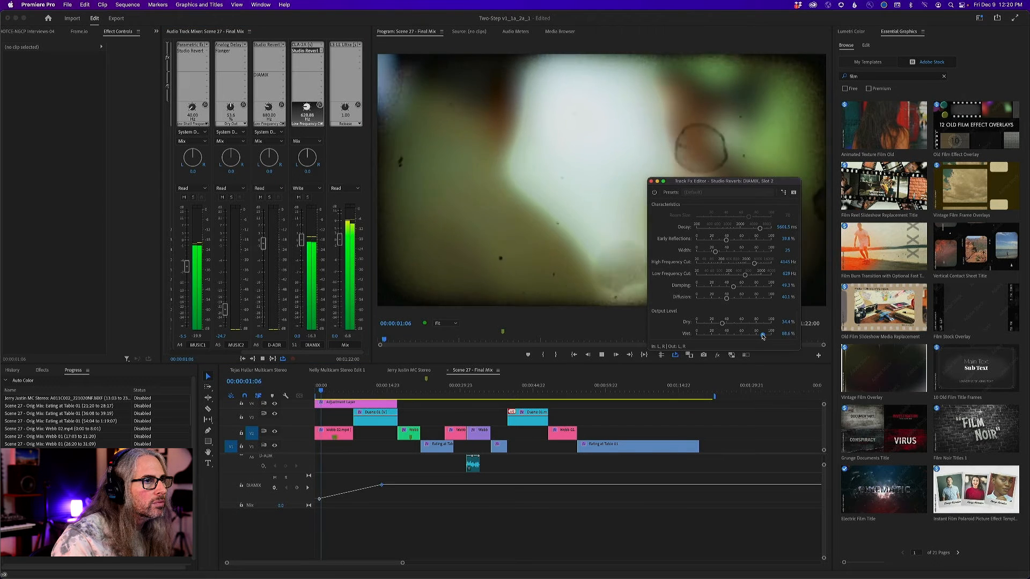
left_click_drag(763, 336, 704, 339)
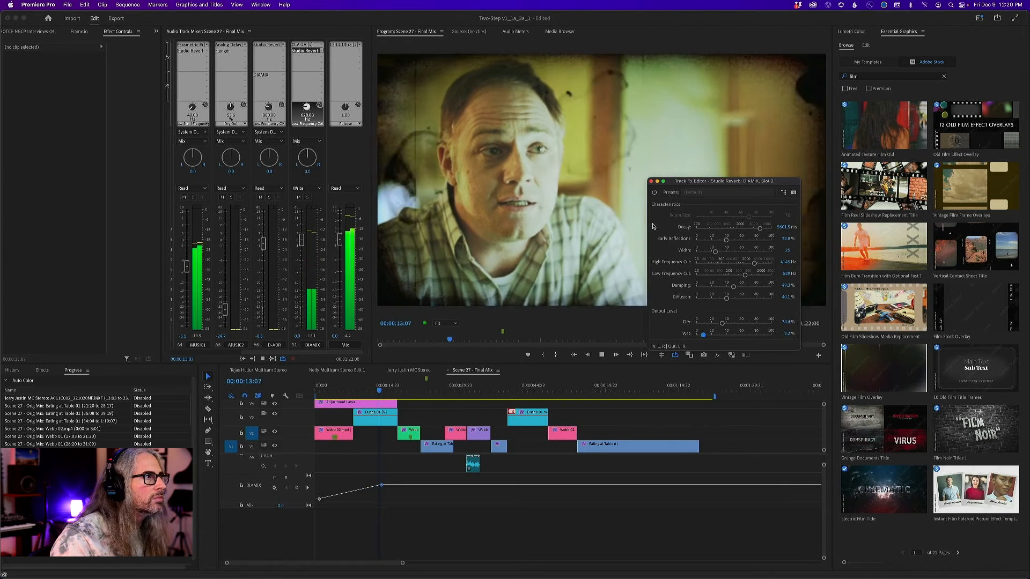
key("space")
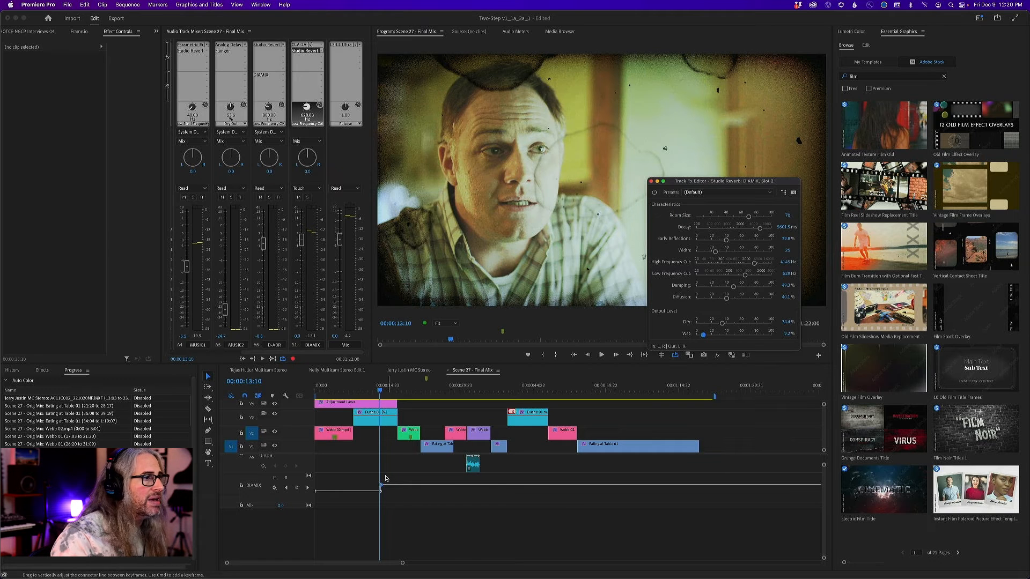
Step: Move the playhead to 00:00:05:19 and show the Studio Reverb Wet Output Level keyframes on the DIAMIX track
left_click_drag(372, 391, 343, 391)
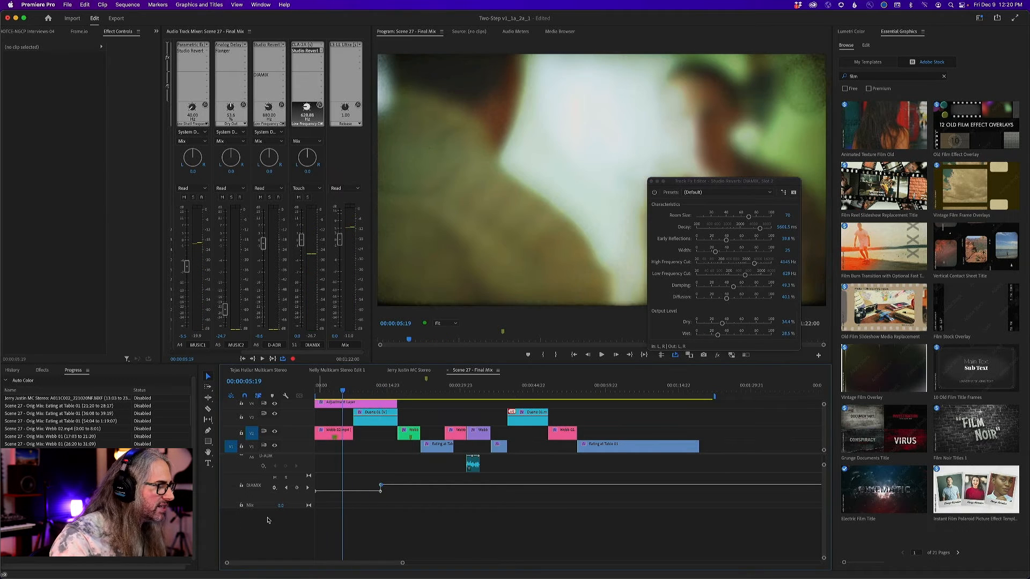
left_click(276, 487)
mouse_move(305, 519)
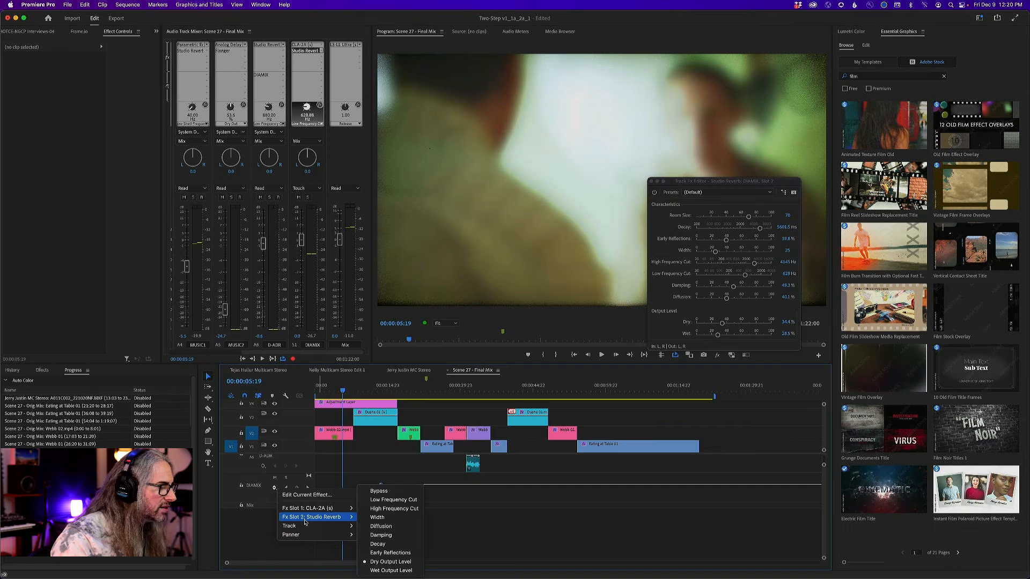
left_click(376, 571)
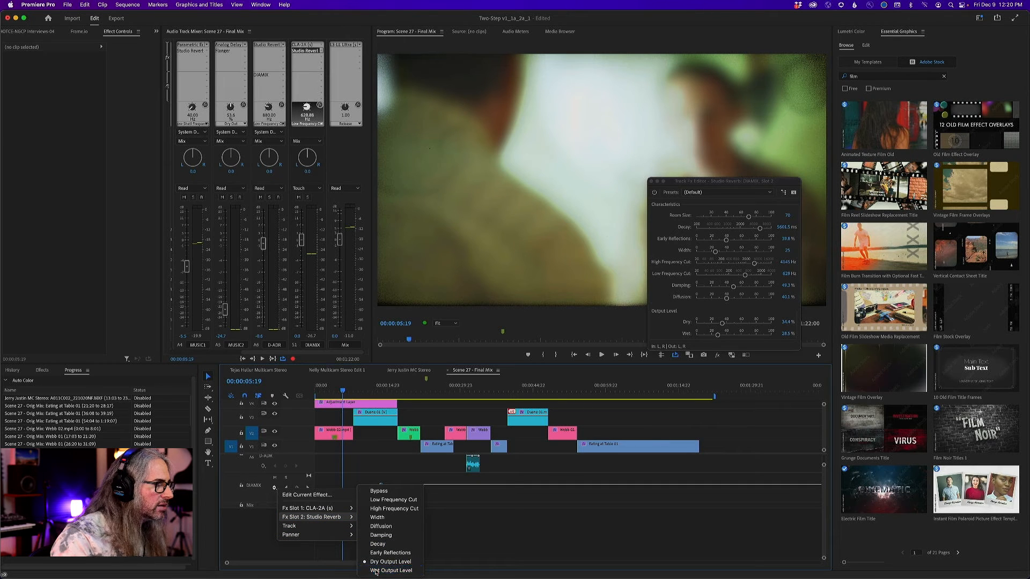
Step: Switch the DIAMIX track to Dry Output Level and move its lower keyframe to the sequence start to rebuild the upward ramp
left_click(281, 488)
mouse_move(298, 524)
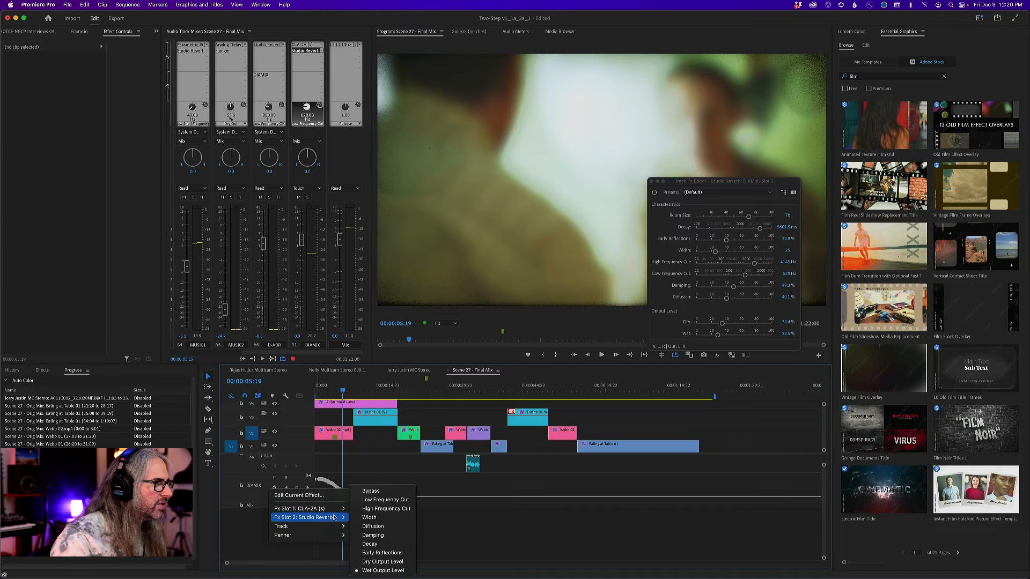
left_click(378, 559)
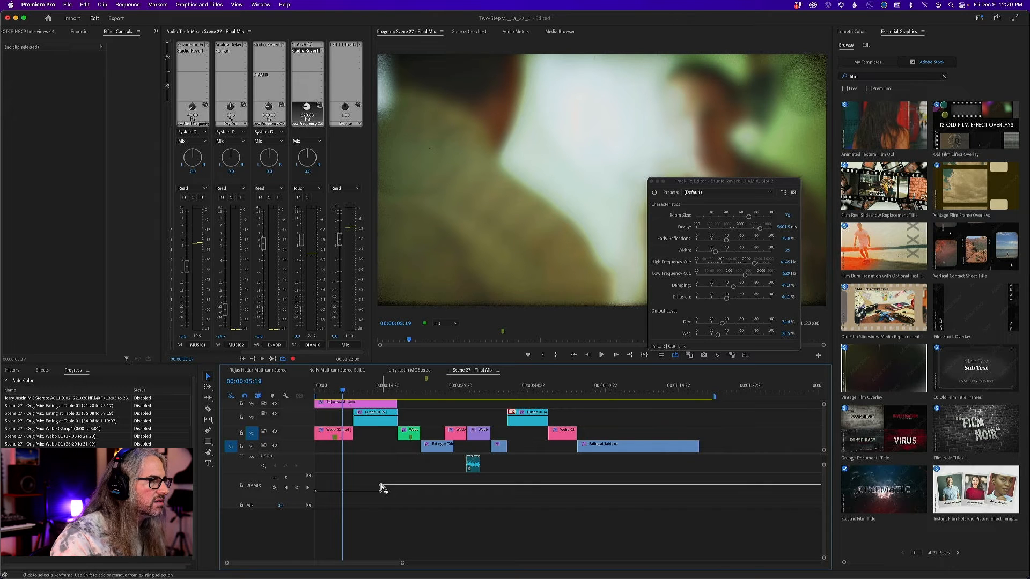
mouse_move(381, 486)
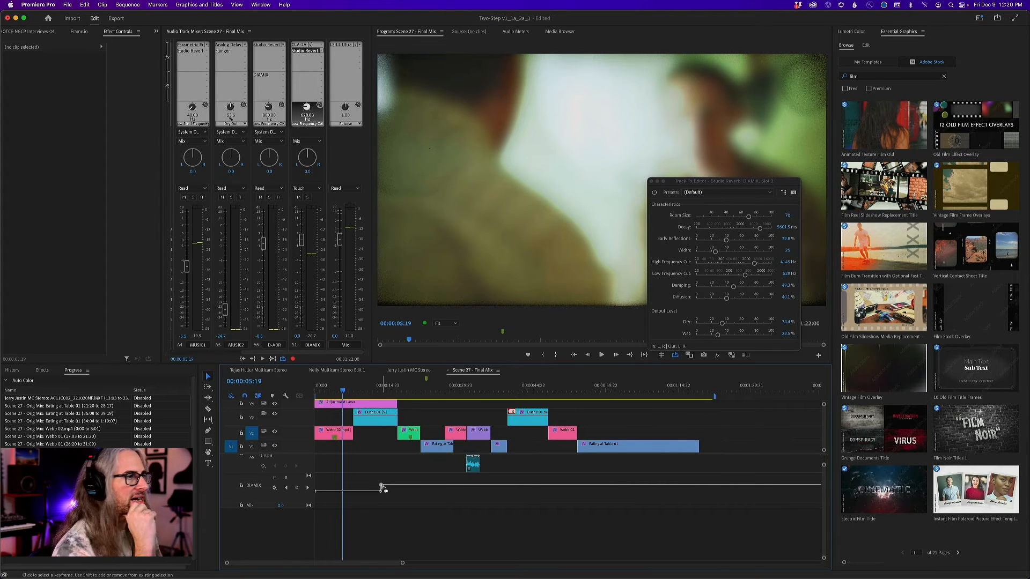
left_click_drag(382, 487, 381, 486)
left_click_drag(382, 487, 315, 498)
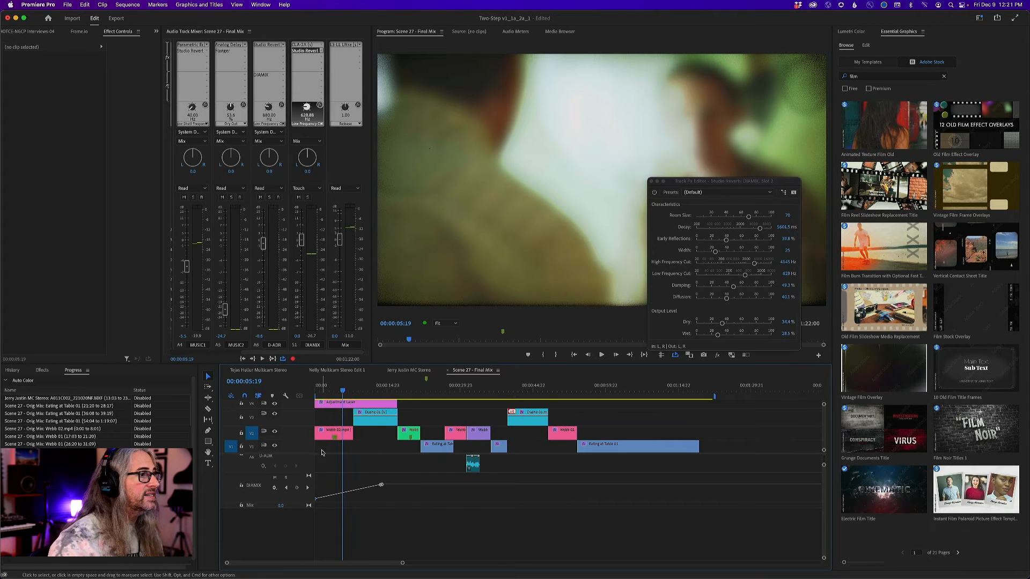
Step: Show the DIAMIX reverb's Wet Output Level again and enlarge the timeline to inspect the recorded automation keyframes
left_click(274, 487)
mouse_move(284, 530)
mouse_move(322, 519)
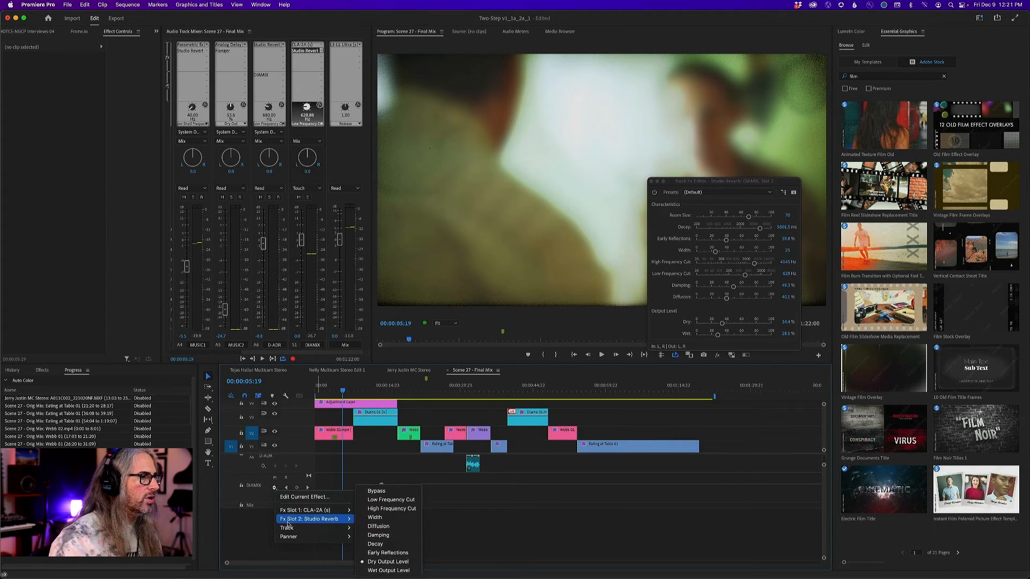
left_click(397, 568)
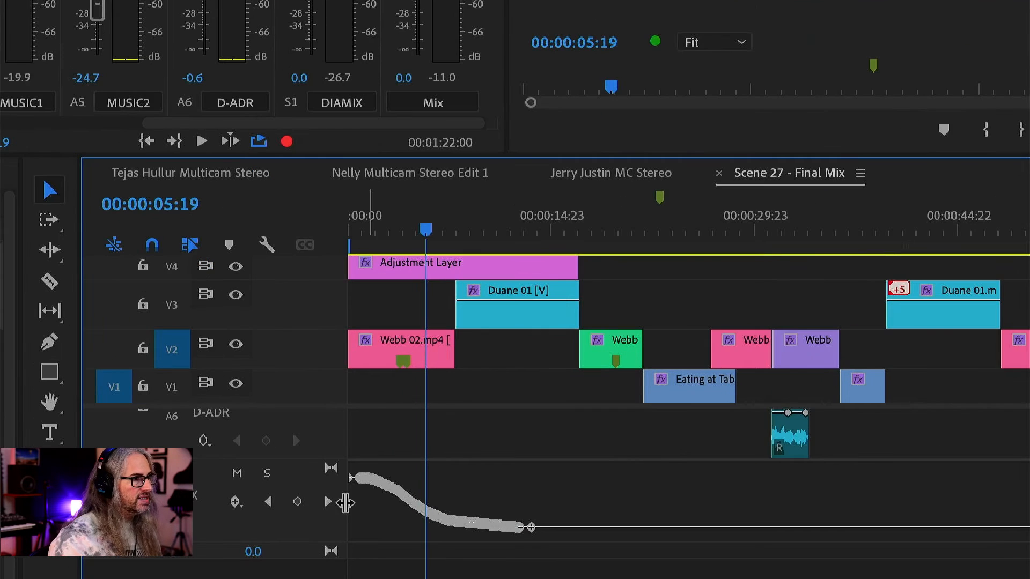
scroll(349, 515, "up", 5)
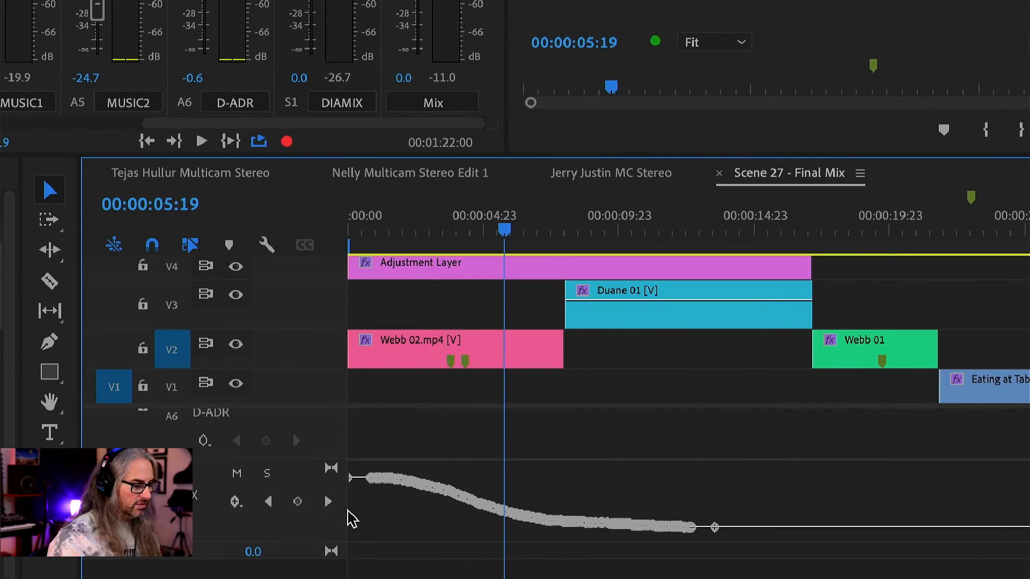
scroll(370, 519, "down", 3)
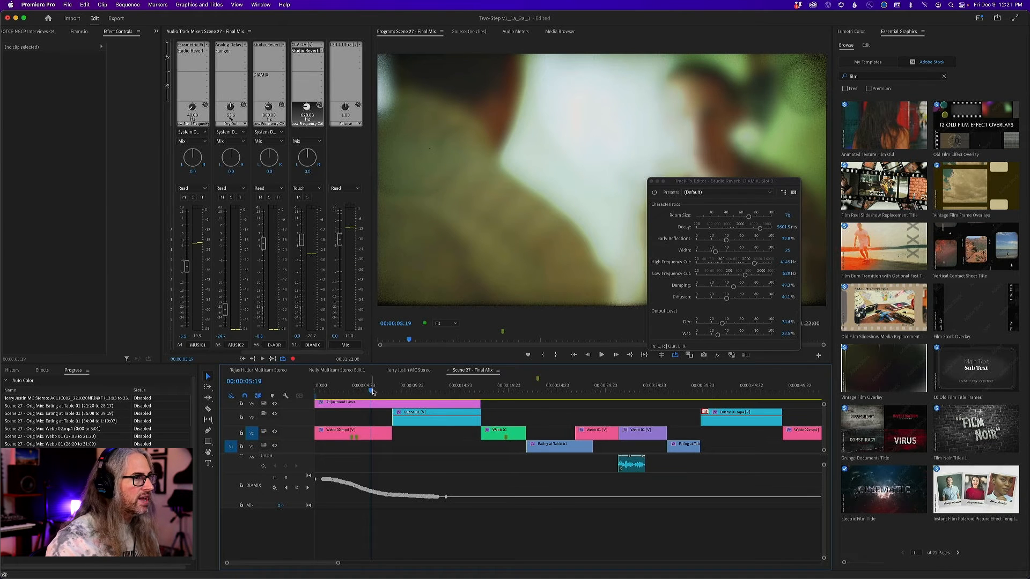
Step: Play the opening from 00:00:00:00 to 00:00:17:07 to check the Dry and Wet automation, and close the reverb editor
left_click_drag(372, 388, 315, 390)
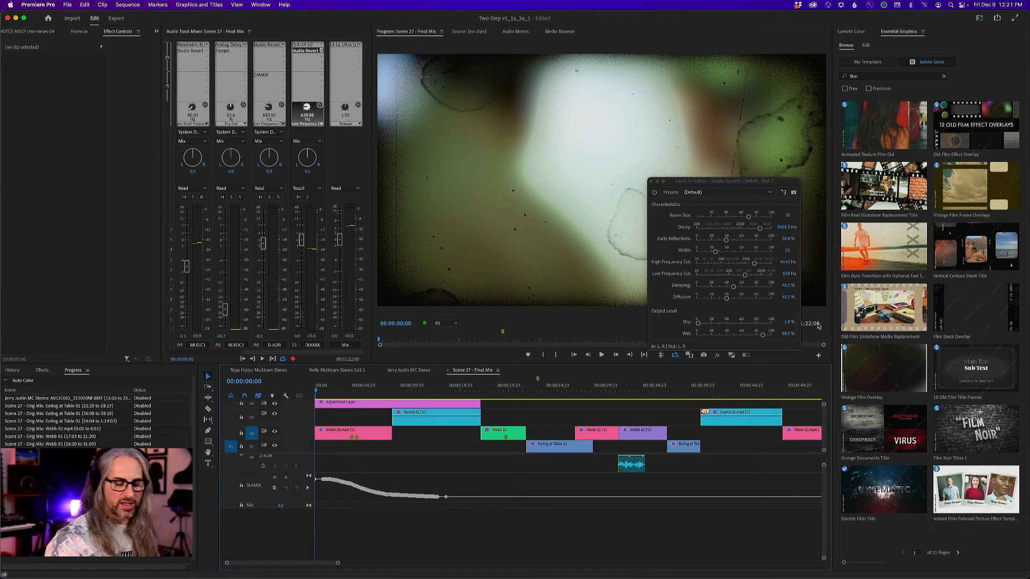
key("space")
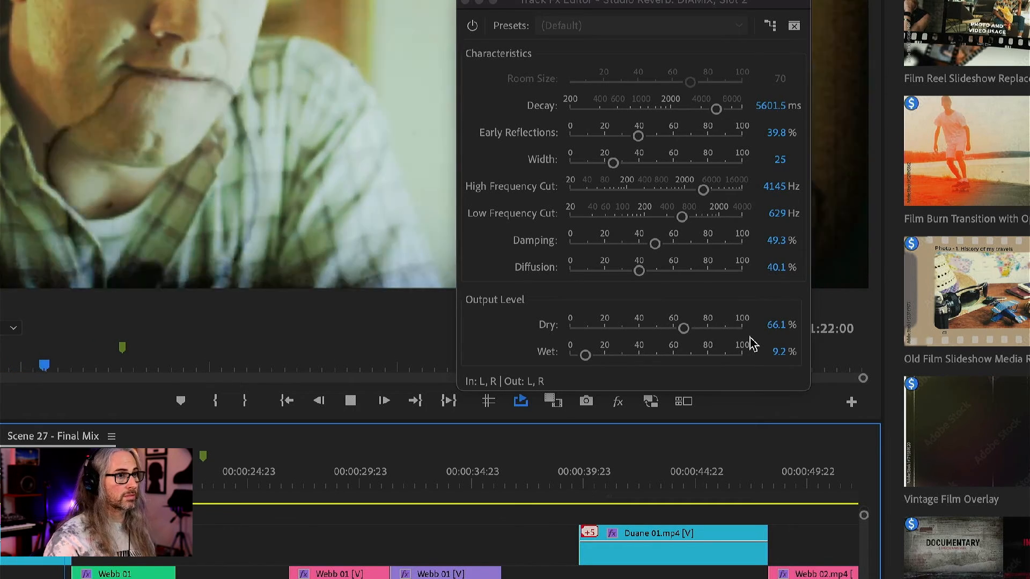
key("space")
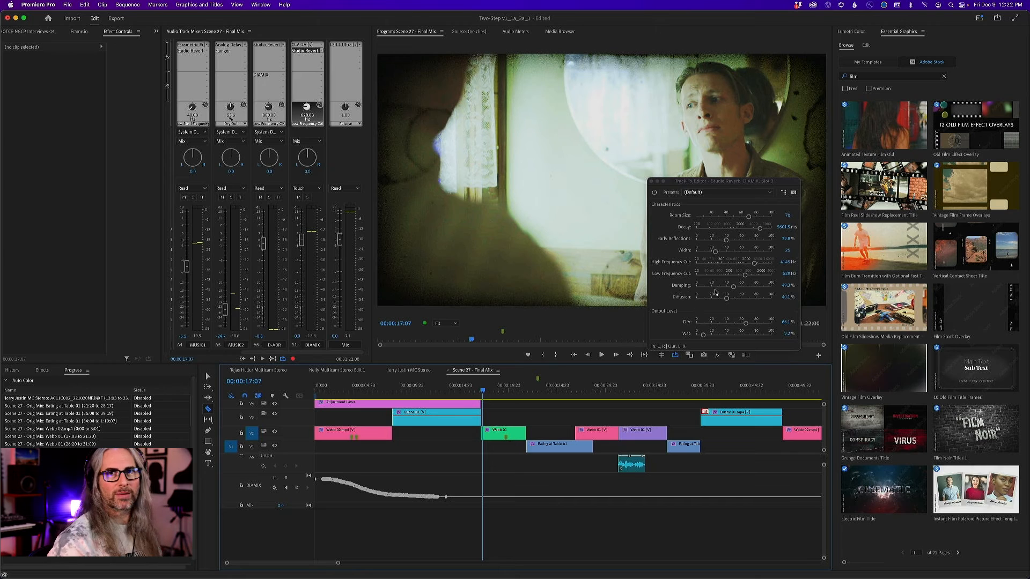
left_click(651, 182)
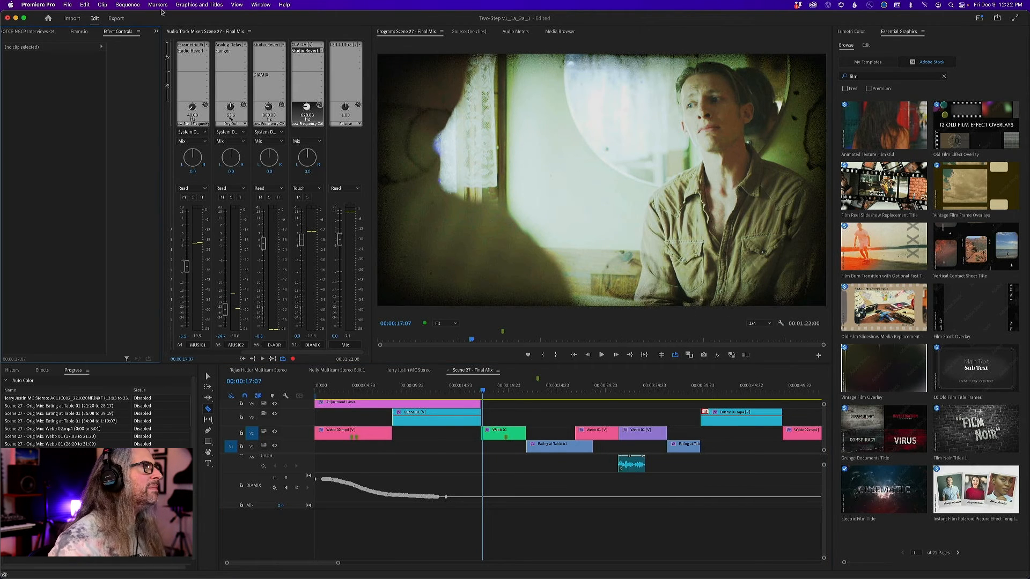